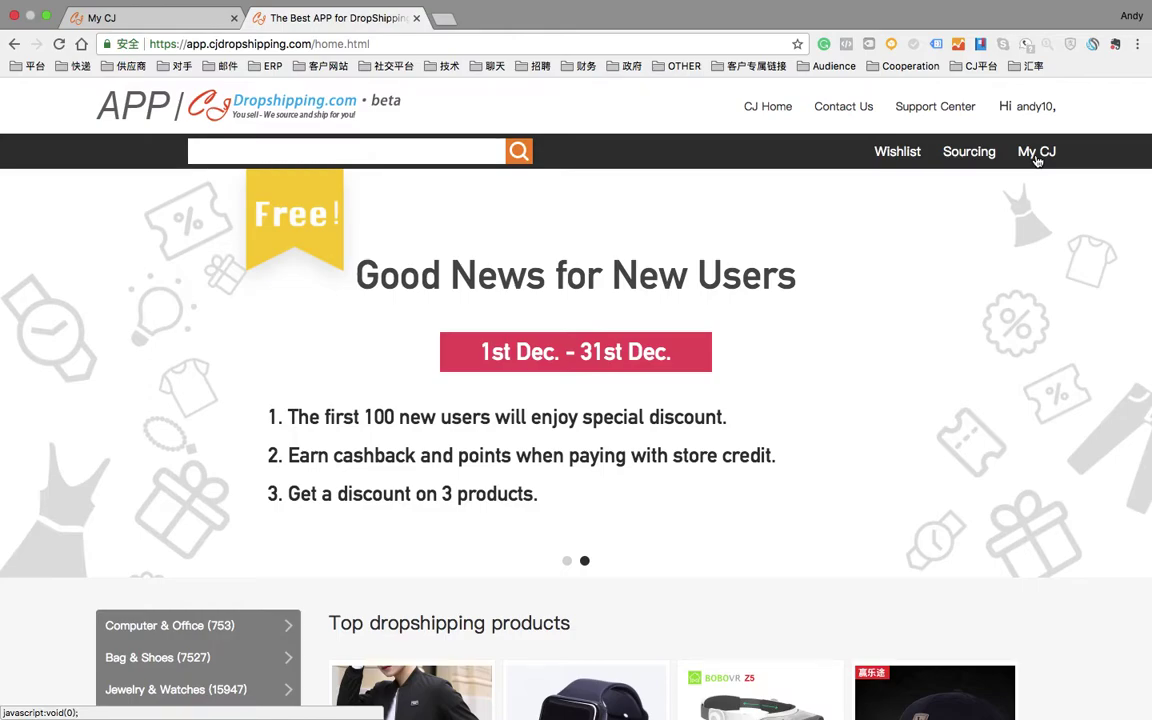
Step: Go from the CJ home page to My CJ via the top navigation bar
click(1036, 155)
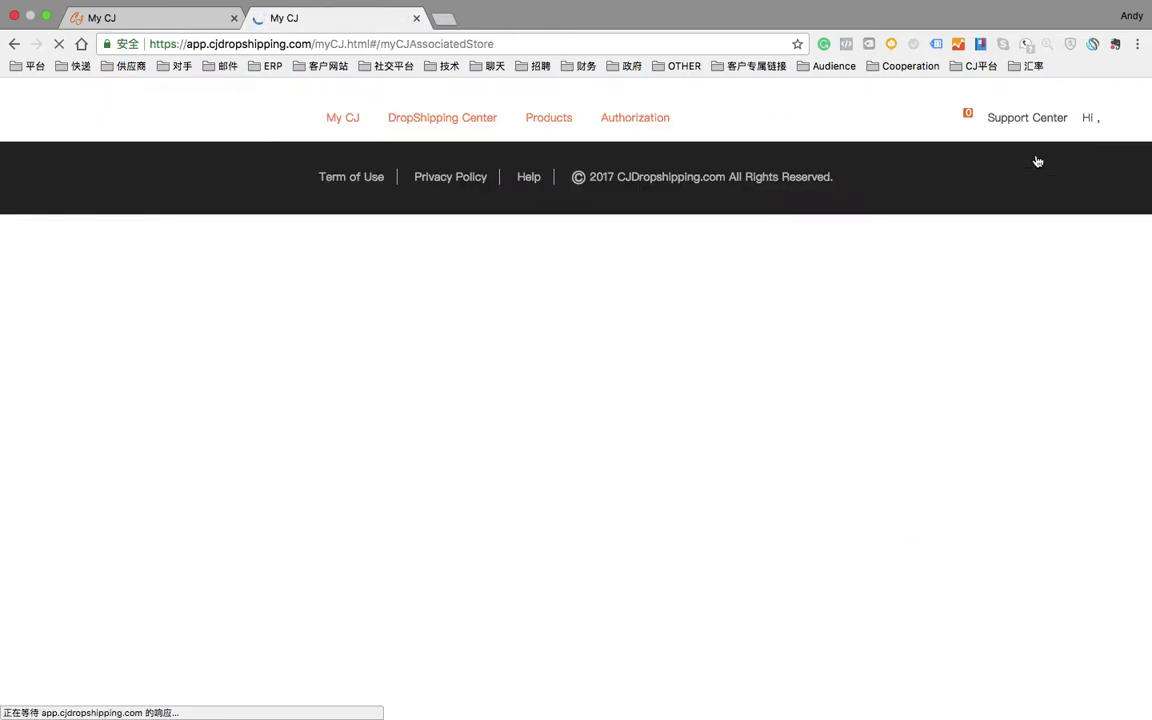
Step: Show the Products SKU List with the Cross Necklace Fast and Furious at $1.85
click(556, 130)
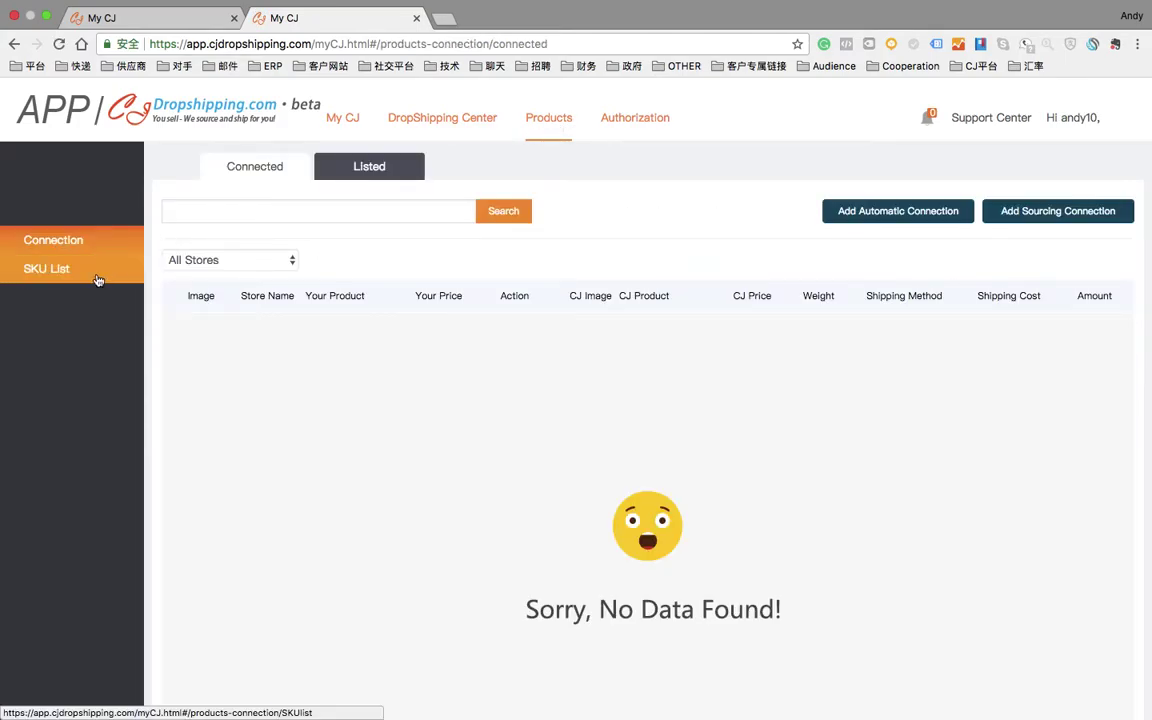
click(98, 280)
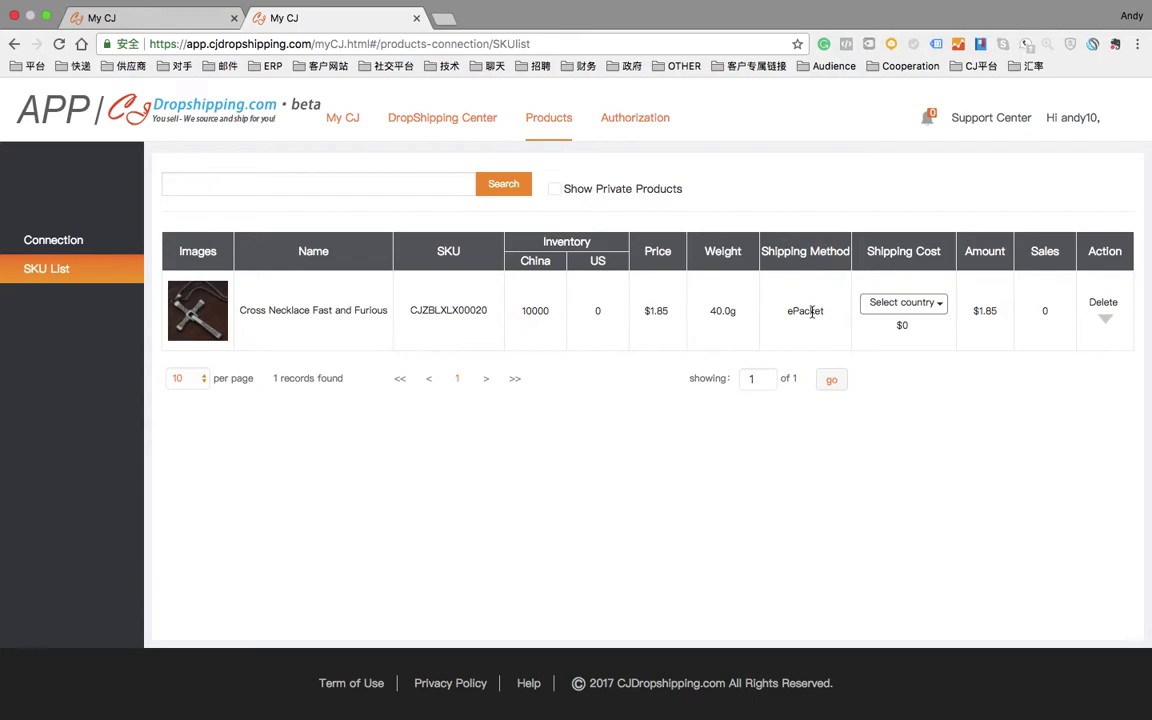
Step: Confirm United States of America as the necklace's destination country for $2.21 shipping and $4.06 total
click(905, 303)
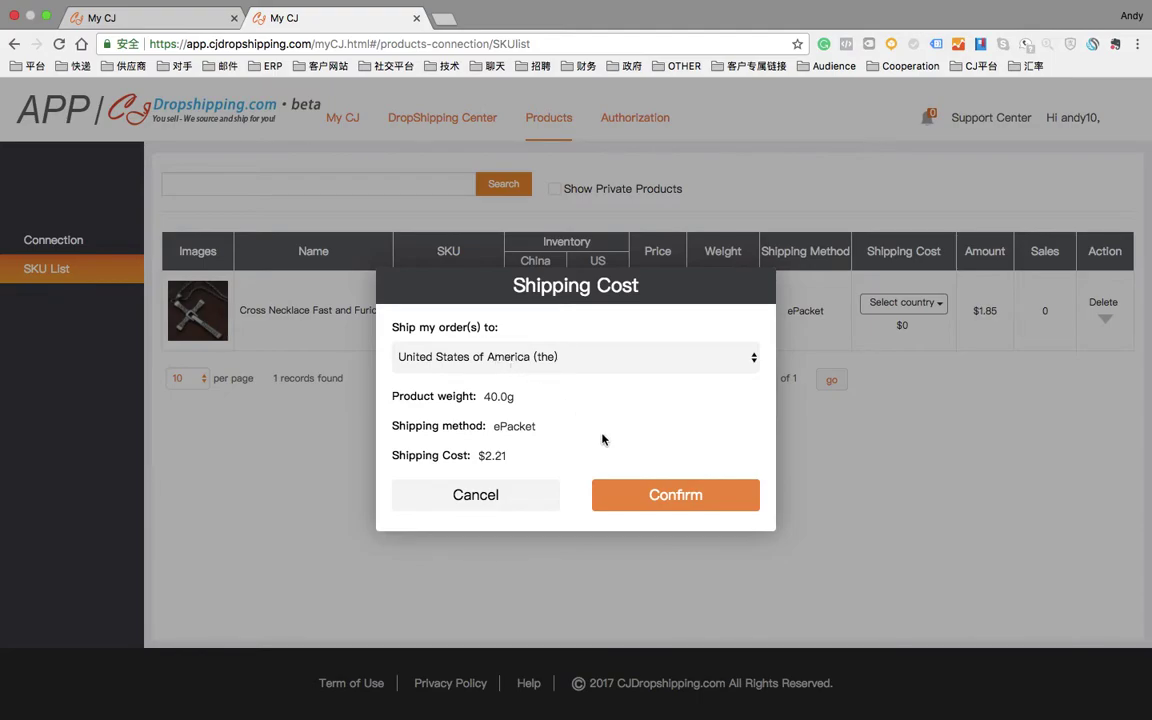
click(660, 498)
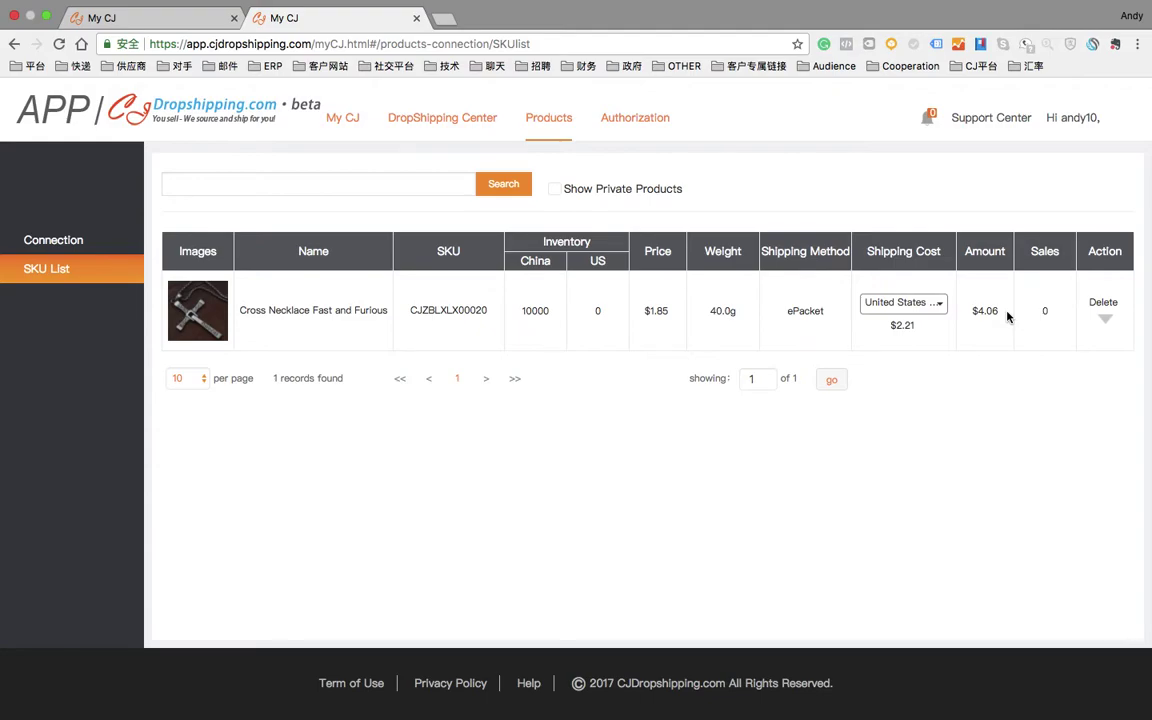
Step: Expand the necklace to show variant CJZBLXLX00020-default, then go to DropShipping Center Imported Orders
click(1105, 318)
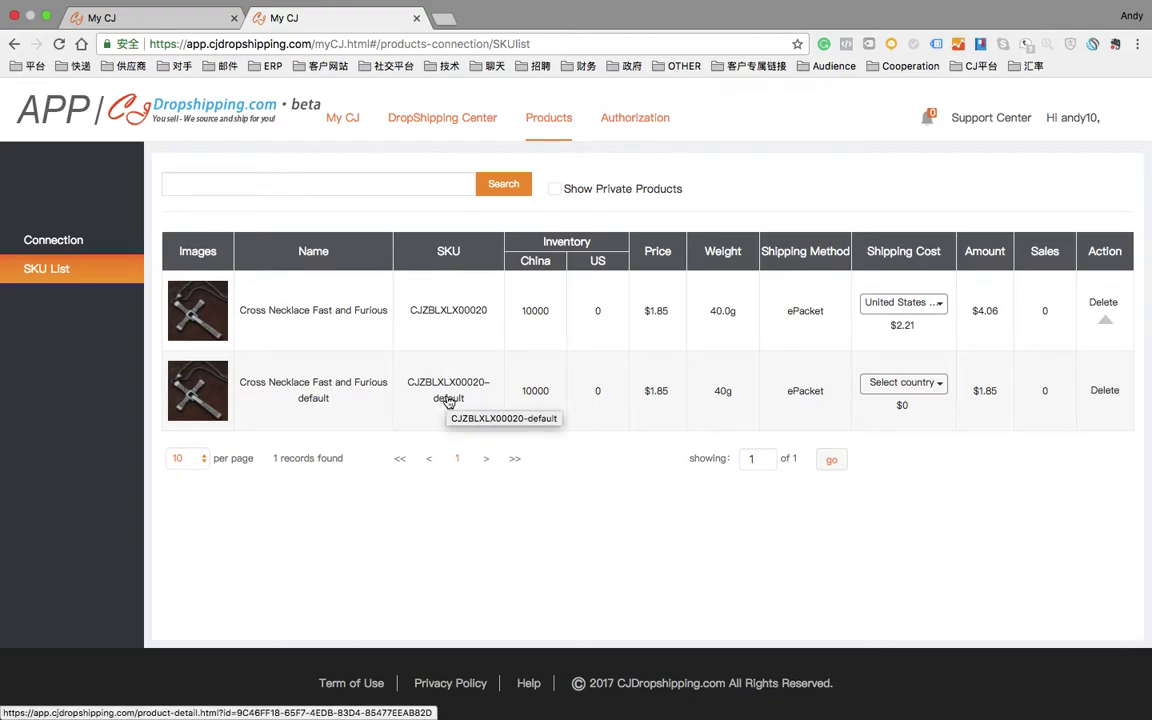
click(440, 117)
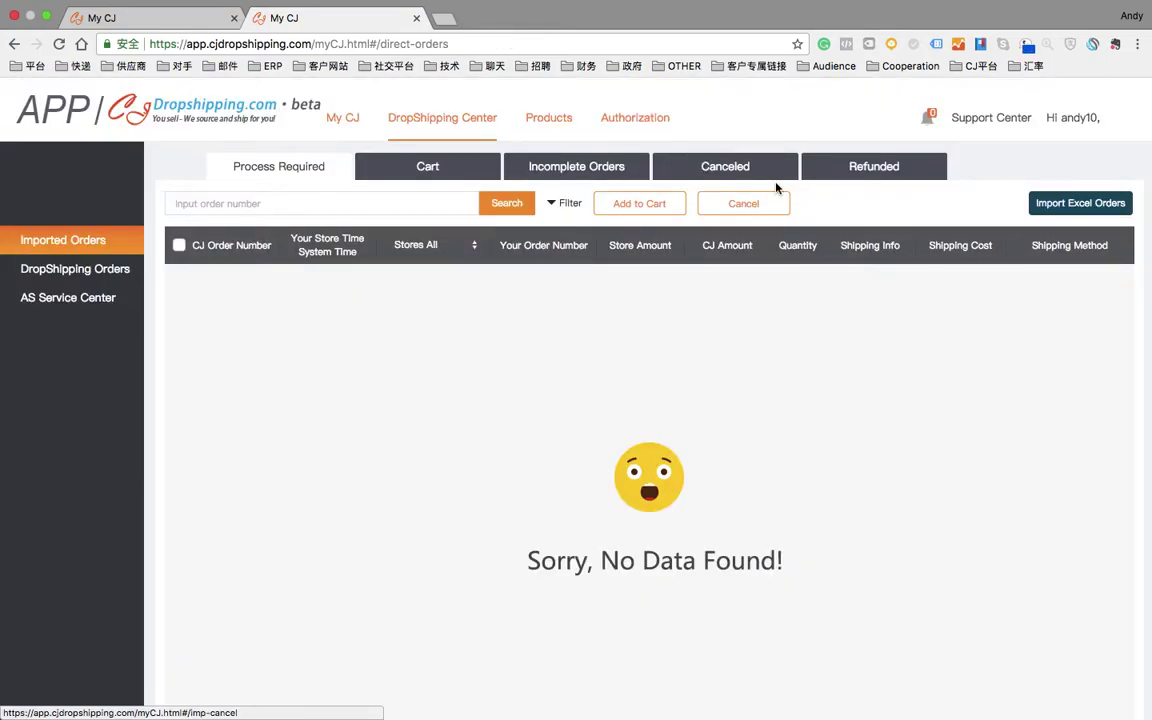
Step: Download CJDropshippingExcelOrderTemplate.xlsx through Import Excel Orders > Import New > Excel file
click(1064, 208)
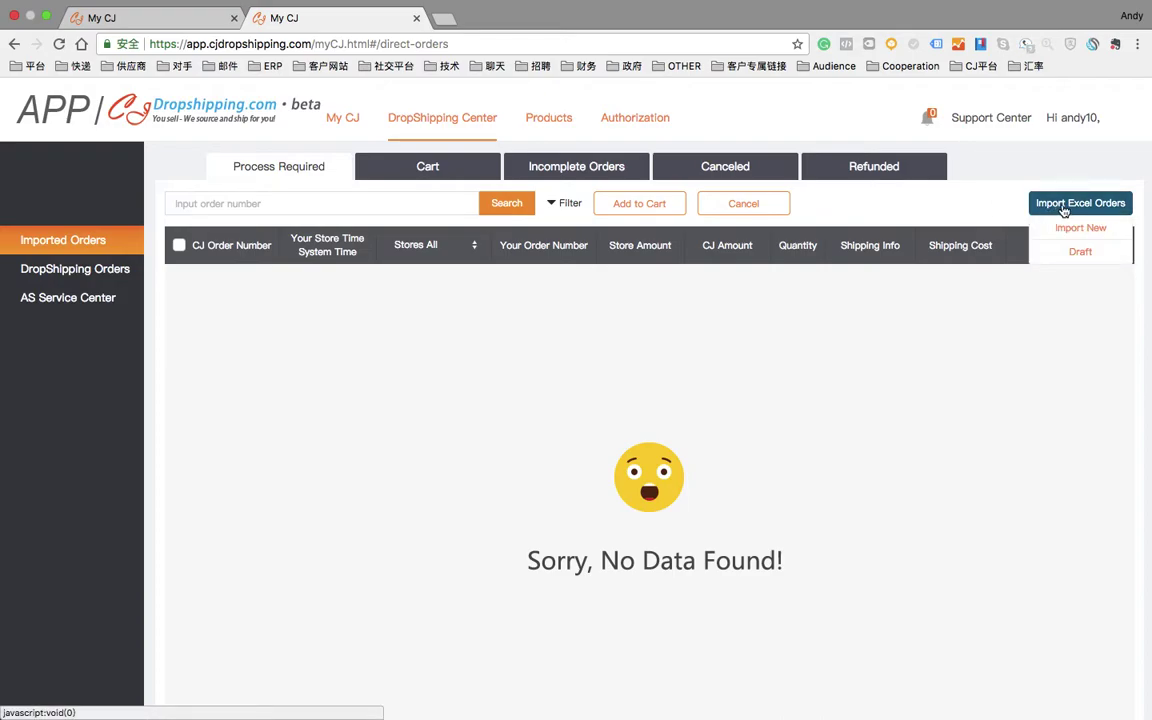
click(1062, 227)
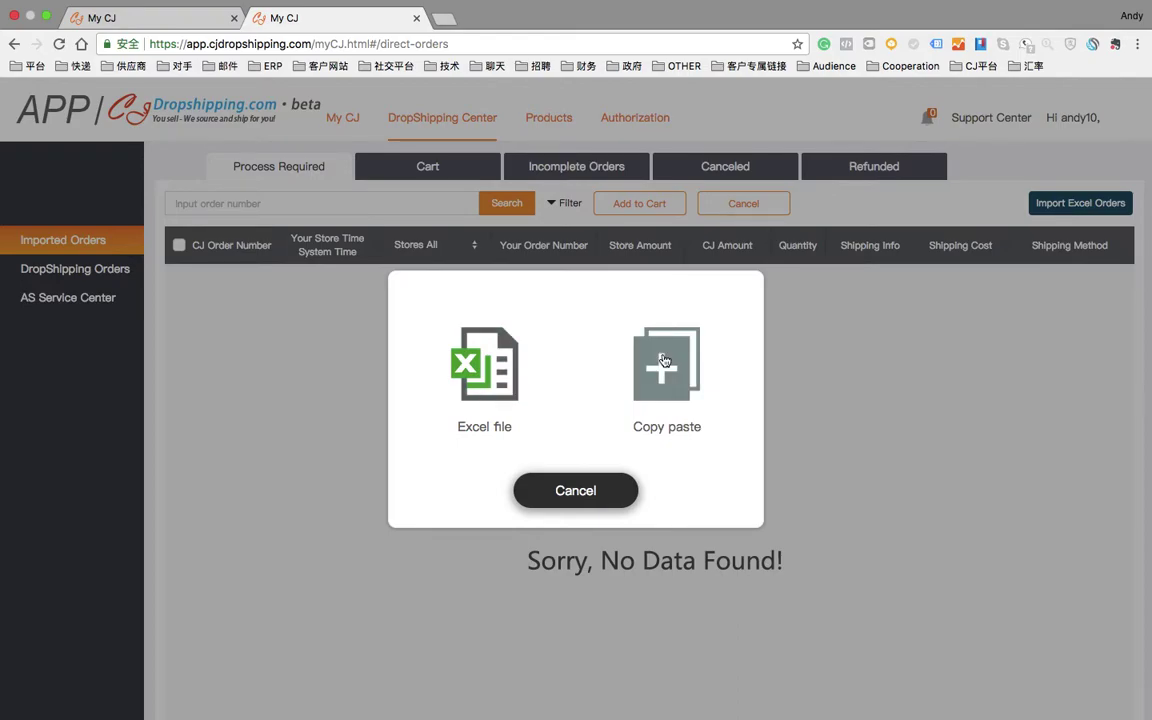
click(484, 375)
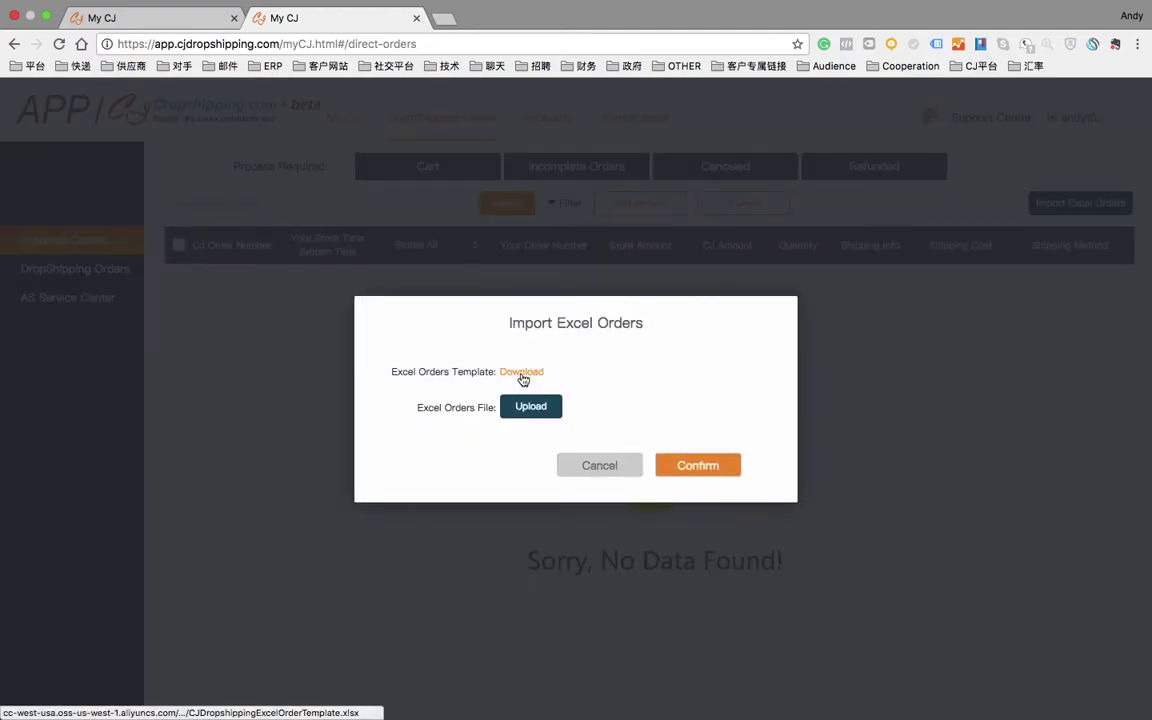
click(521, 374)
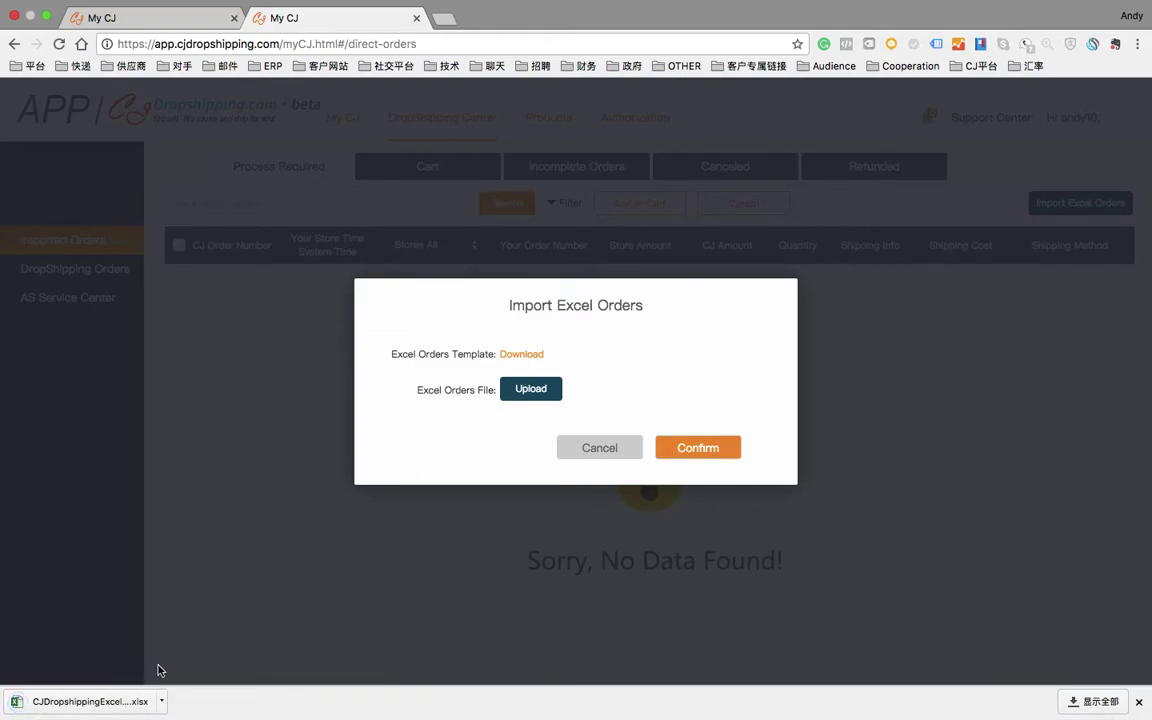
Step: Open the downloaded order template in Excel with the window maximized
click(90, 701)
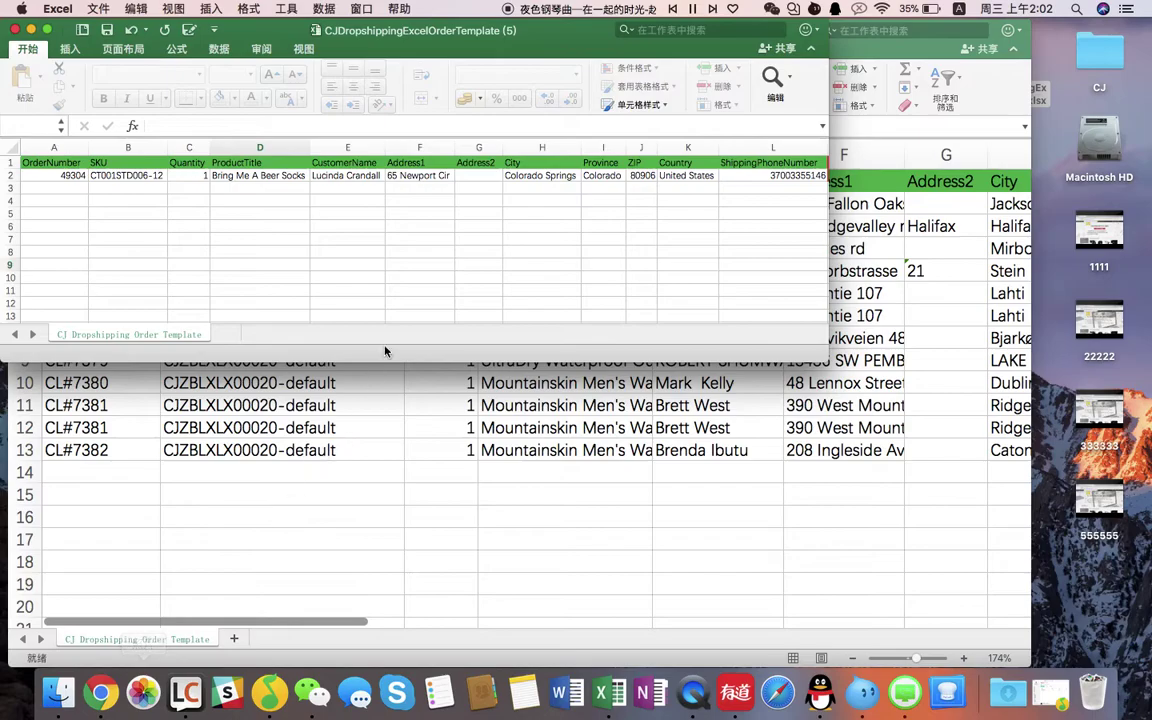
click(257, 258)
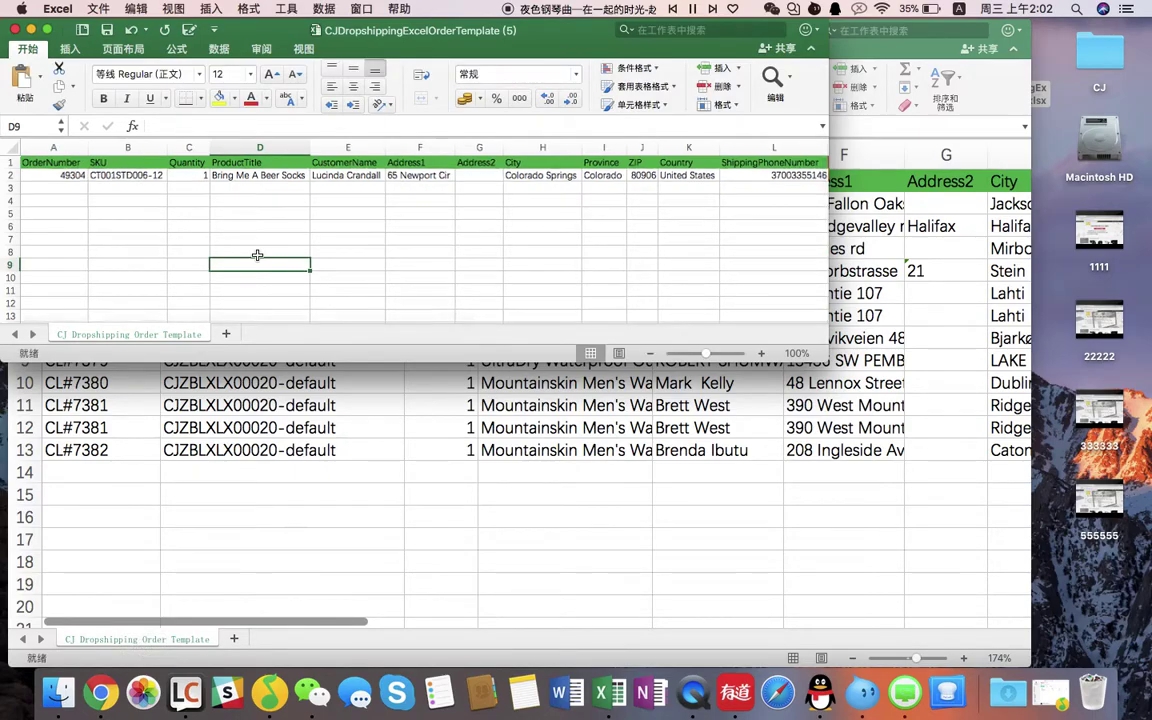
scroll(257, 255, up, 2)
scroll(244, 244, up, 2)
click(47, 32)
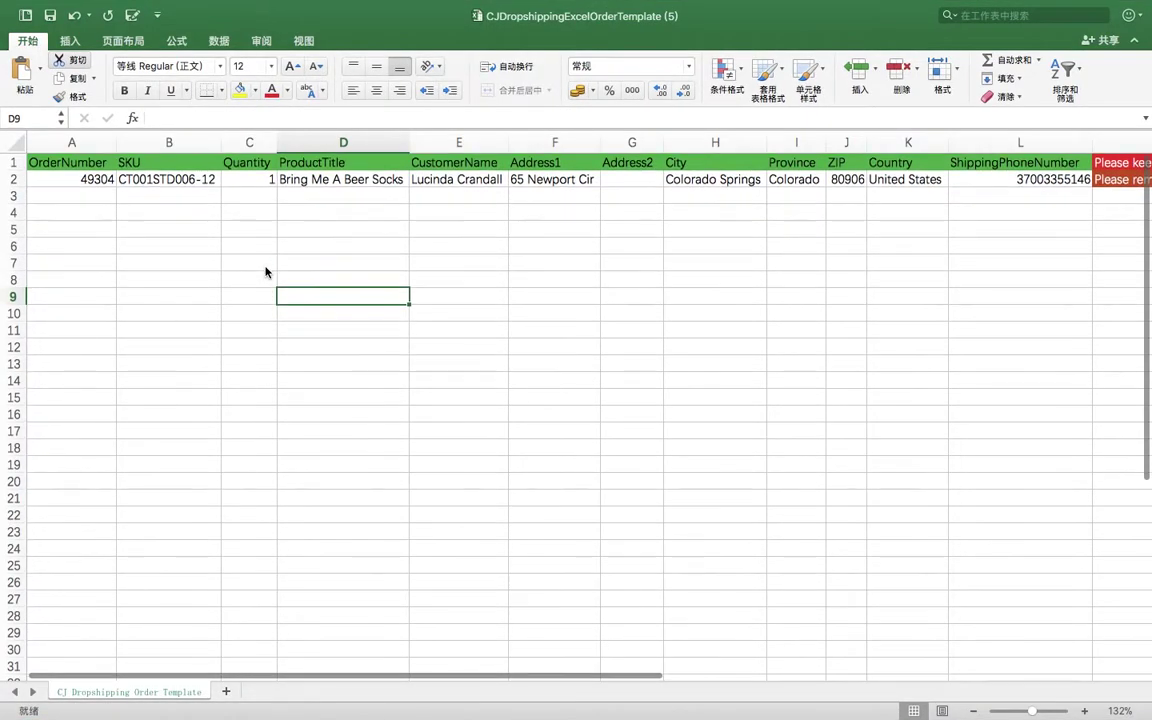
scroll(269, 266, up, 3)
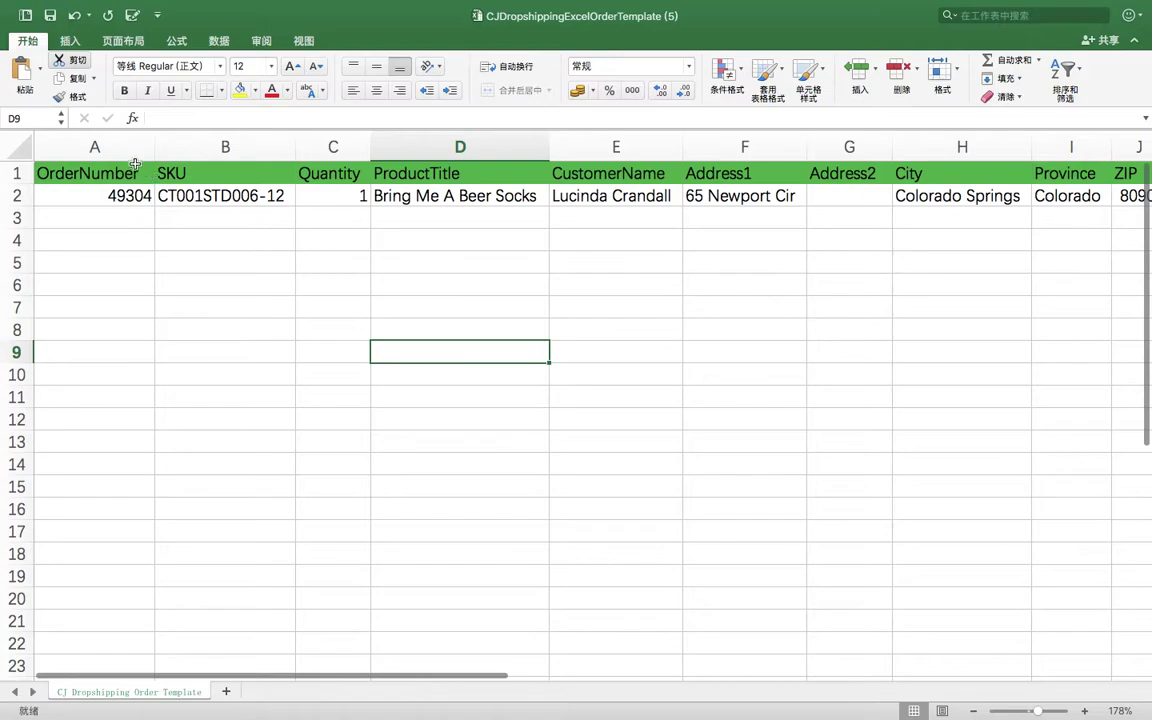
Step: Review the template's column headers from Quantity through ZIP, Country and ShippingPhoneNumber
click(334, 144)
click(423, 144)
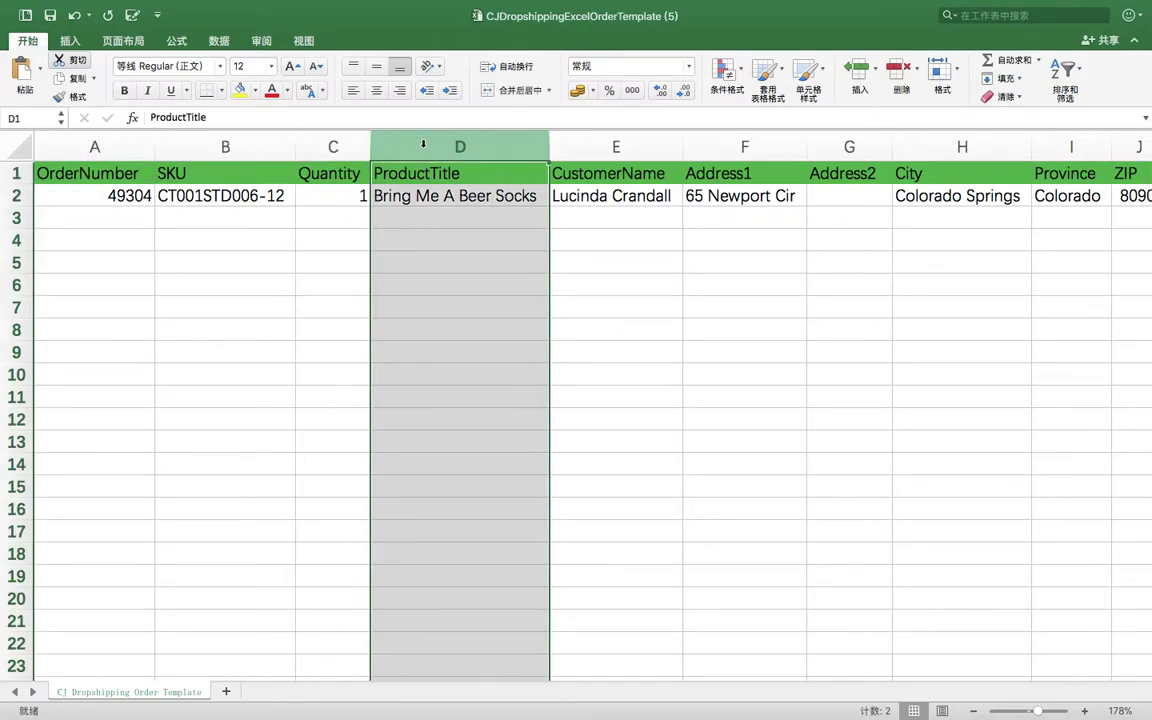
click(750, 145)
click(849, 145)
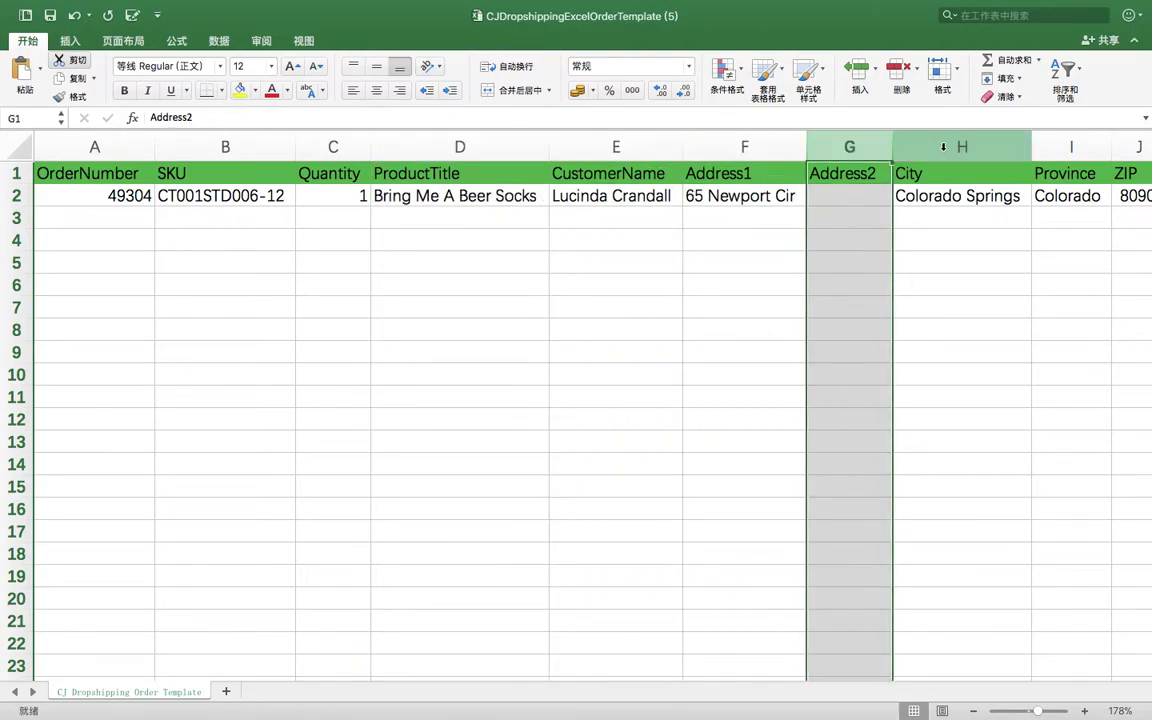
click(956, 145)
click(1067, 146)
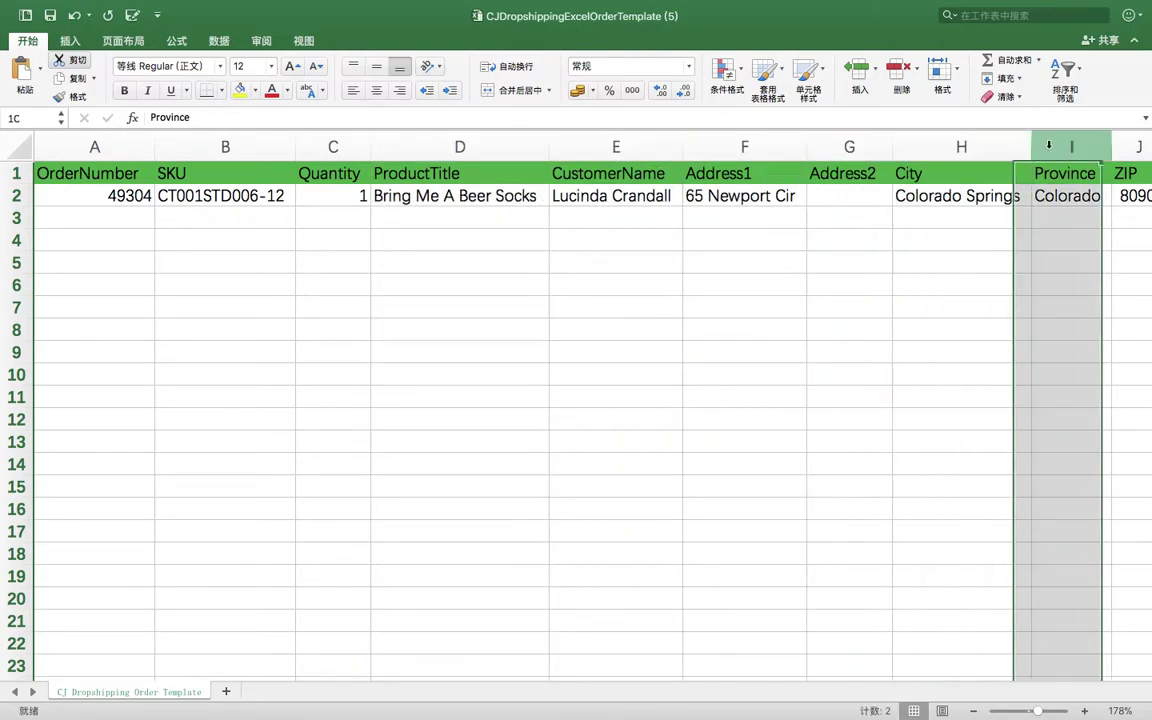
click(1066, 250)
scroll(1066, 250, right, 5)
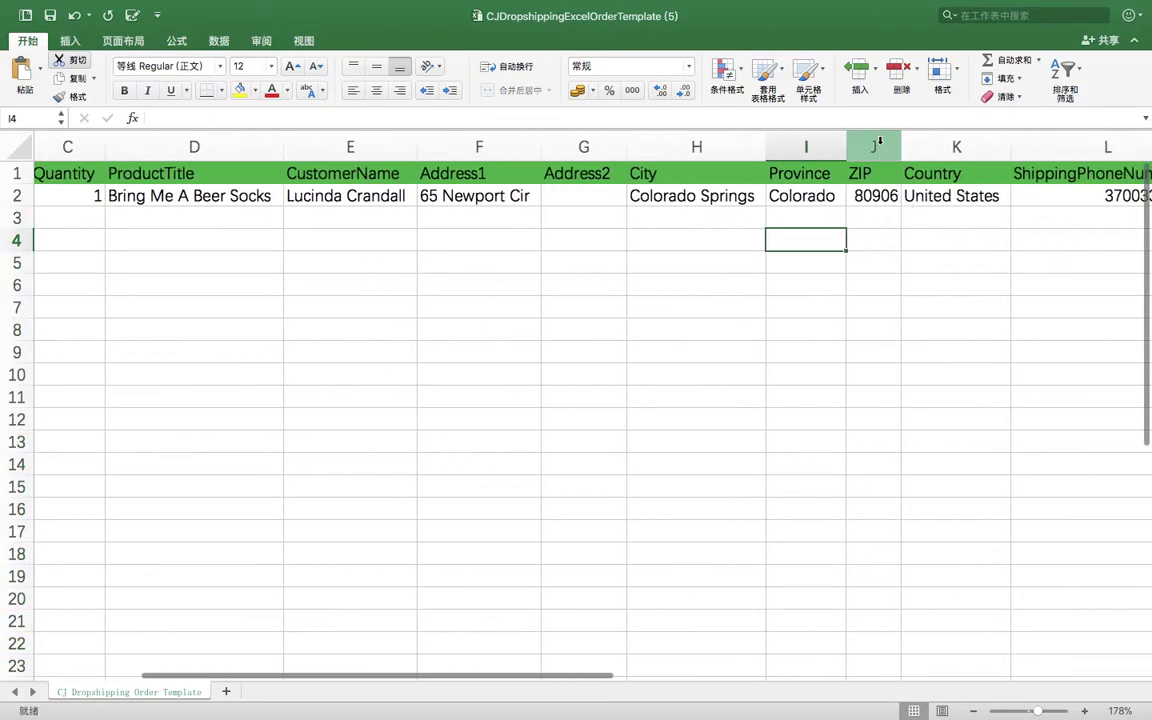
click(875, 145)
click(939, 143)
scroll(1029, 247, right, 5)
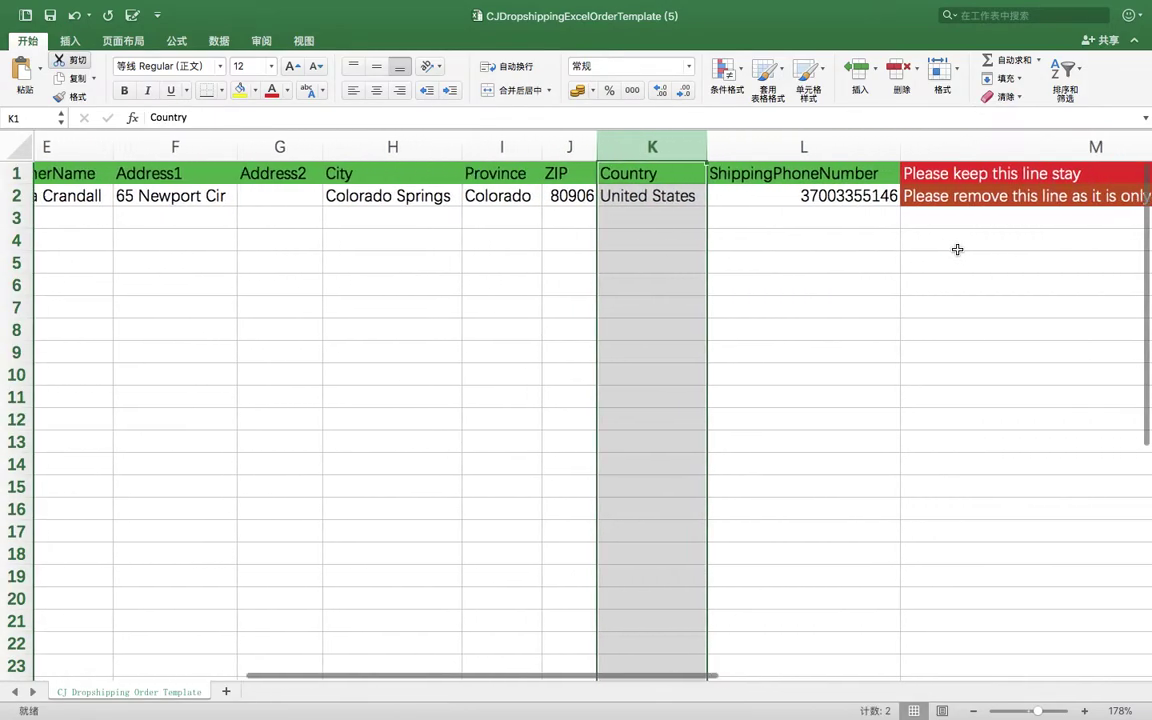
click(824, 143)
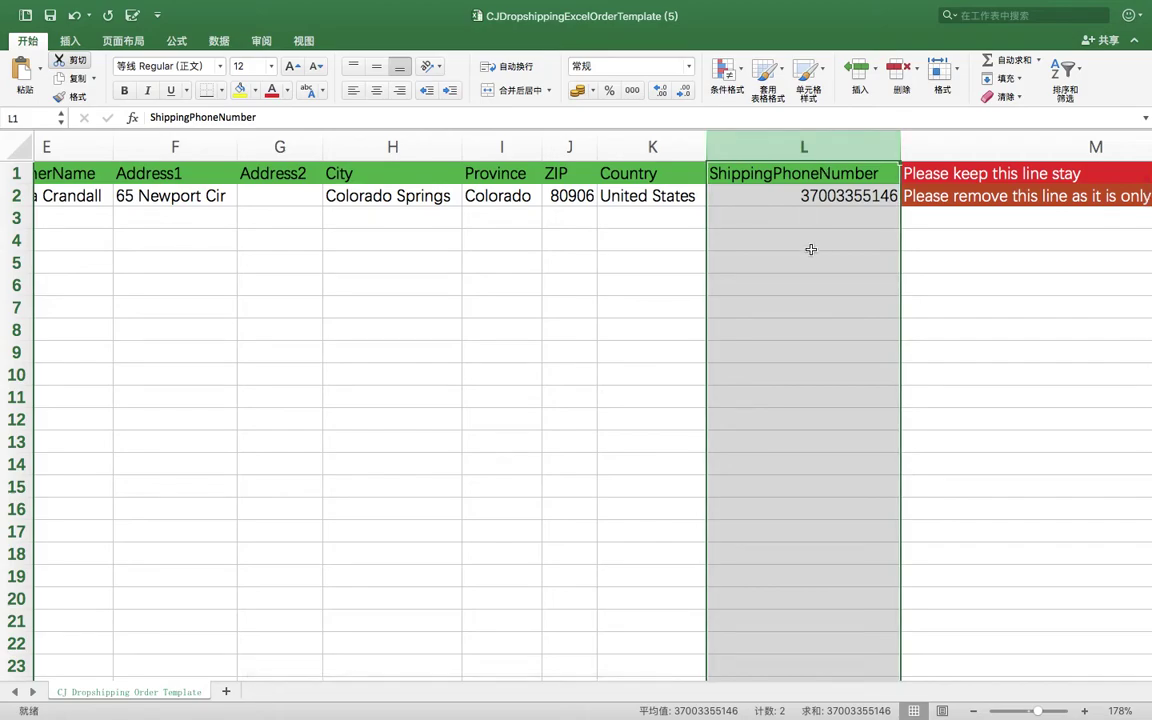
scroll(811, 249, right, 2)
scroll(811, 249, left, 6)
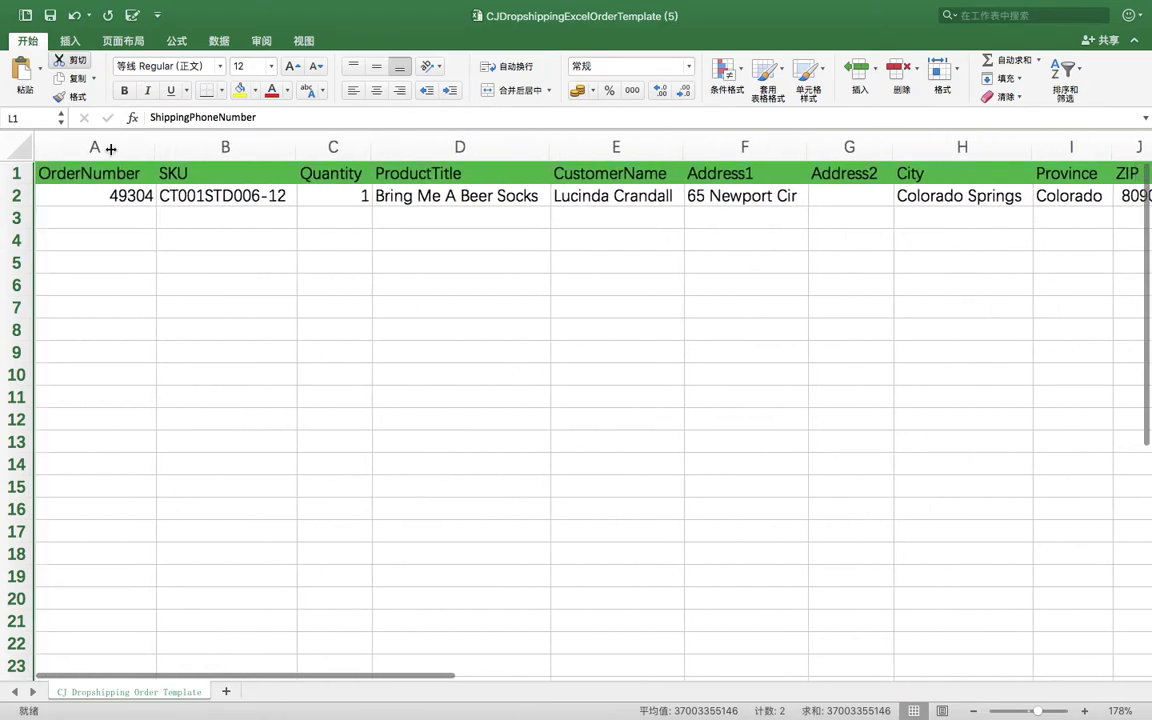
Step: Delete the sample order in row 2 with 删除, leaving the 13 headers
click(18, 195)
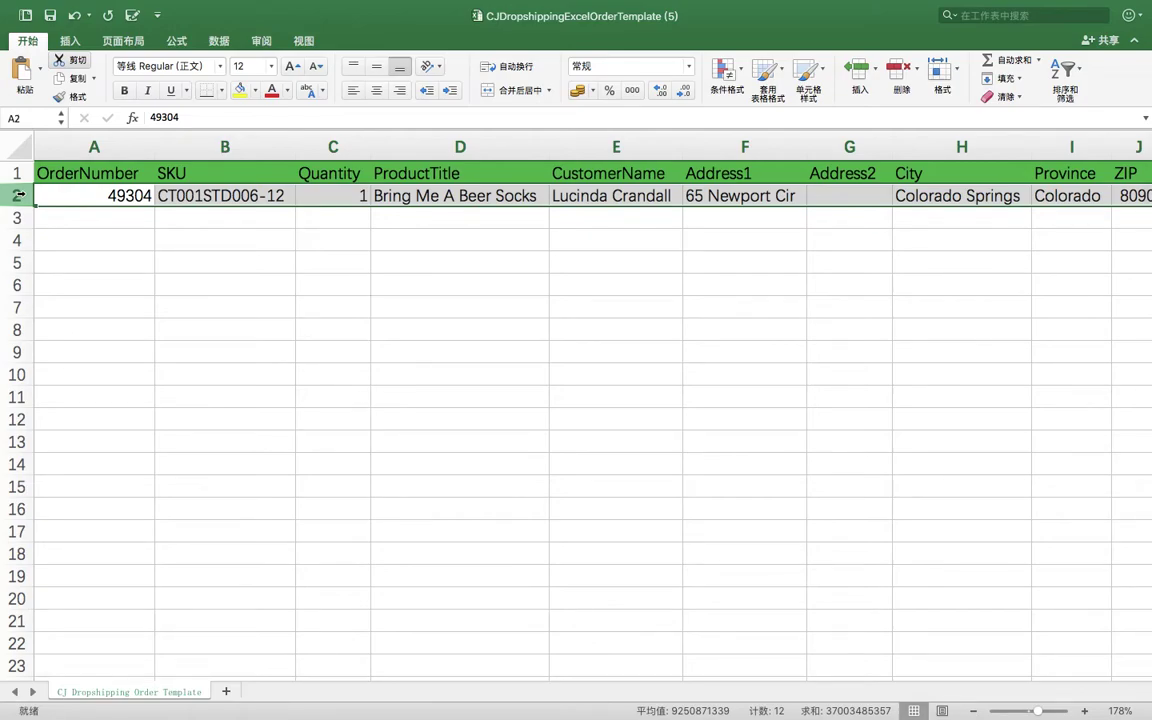
right_click(18, 195)
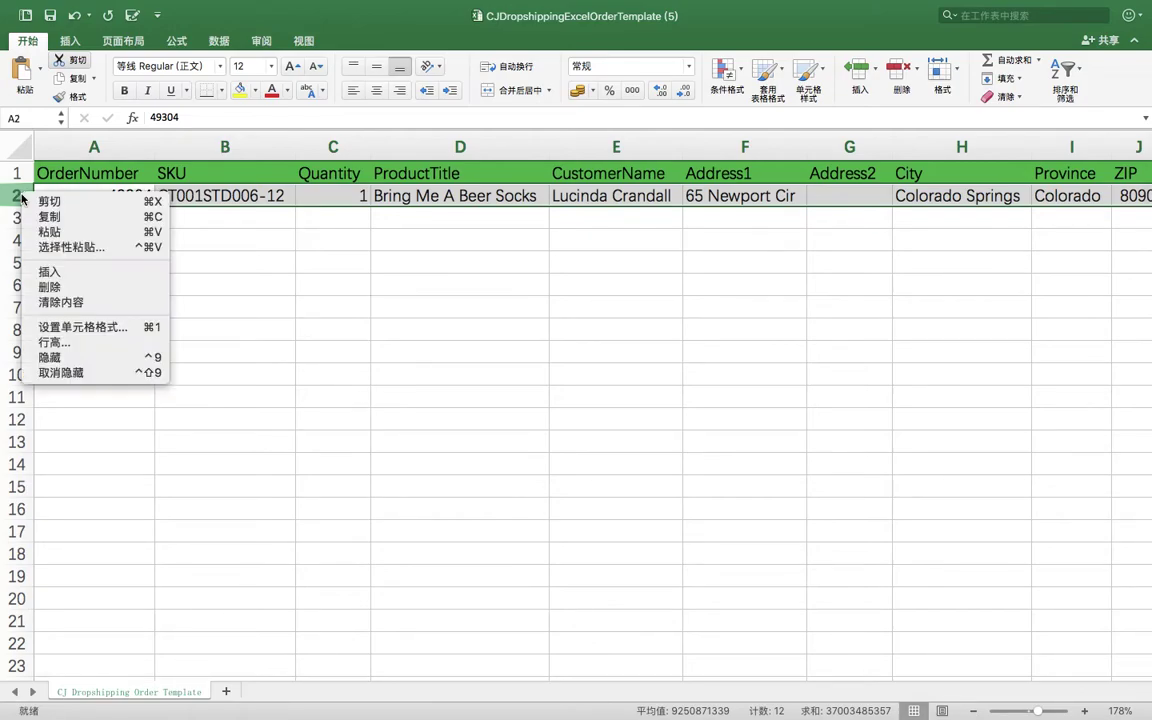
click(46, 287)
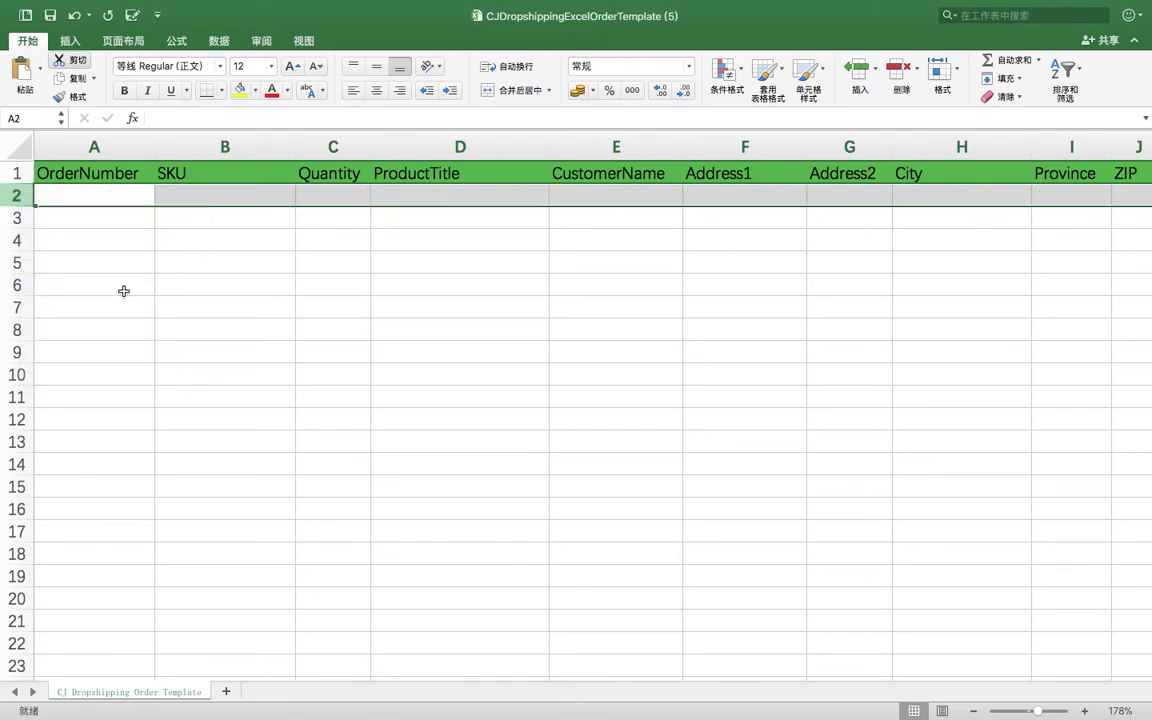
click(355, 326)
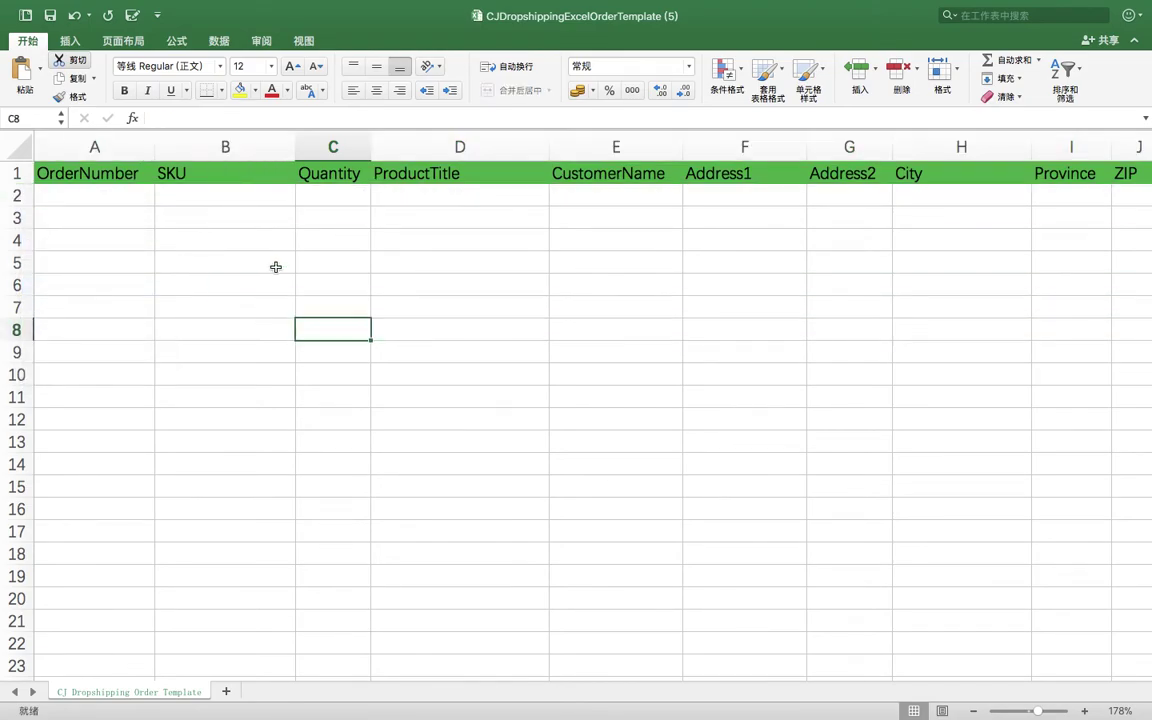
click(16, 174)
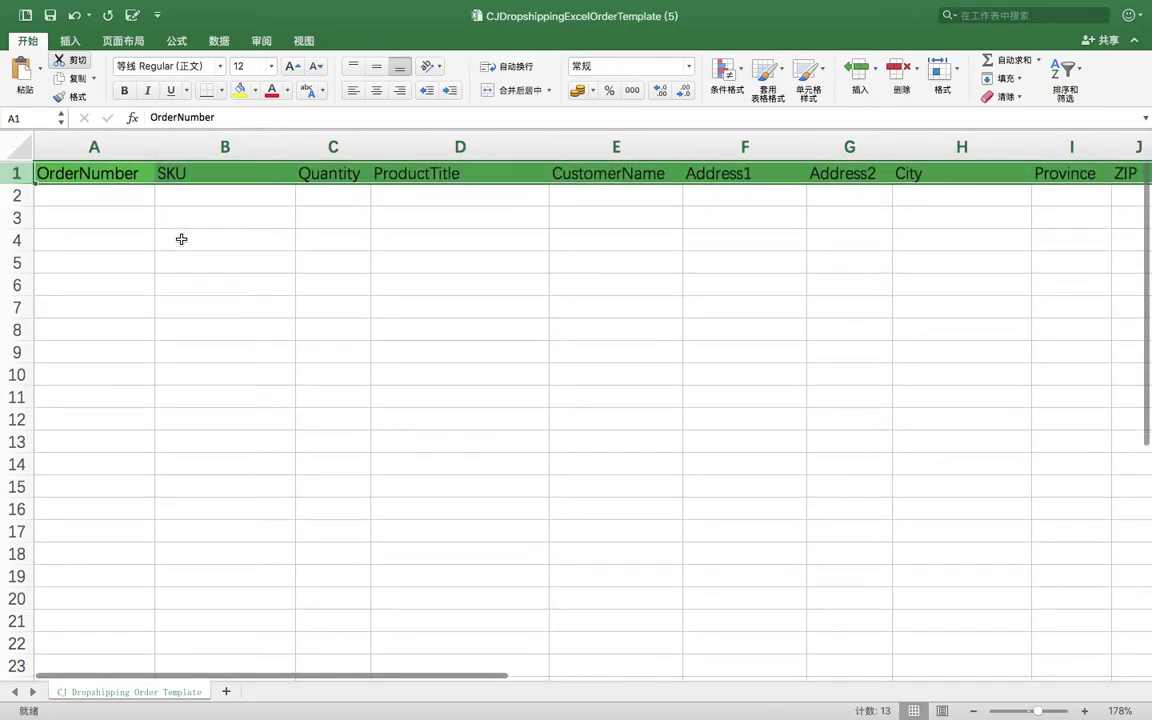
scroll(181, 239, right, 5)
scroll(181, 239, right, 5)
scroll(181, 239, left, 10)
scroll(181, 239, left, 2)
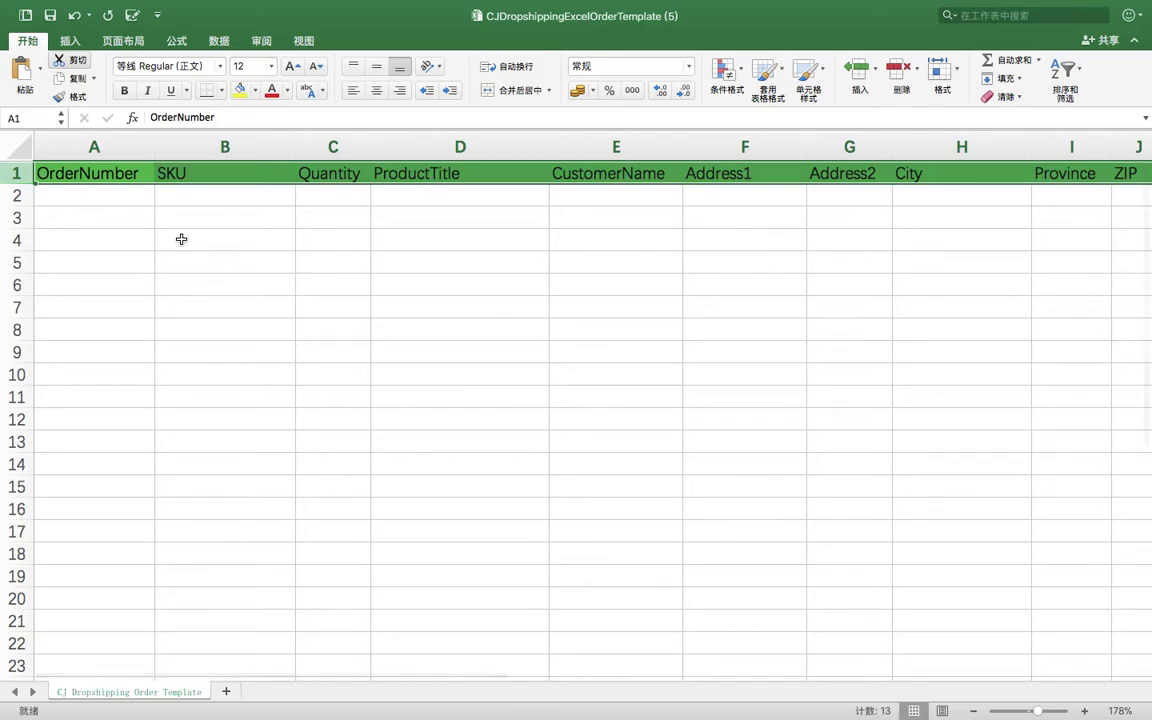
mouse_move(20, 2)
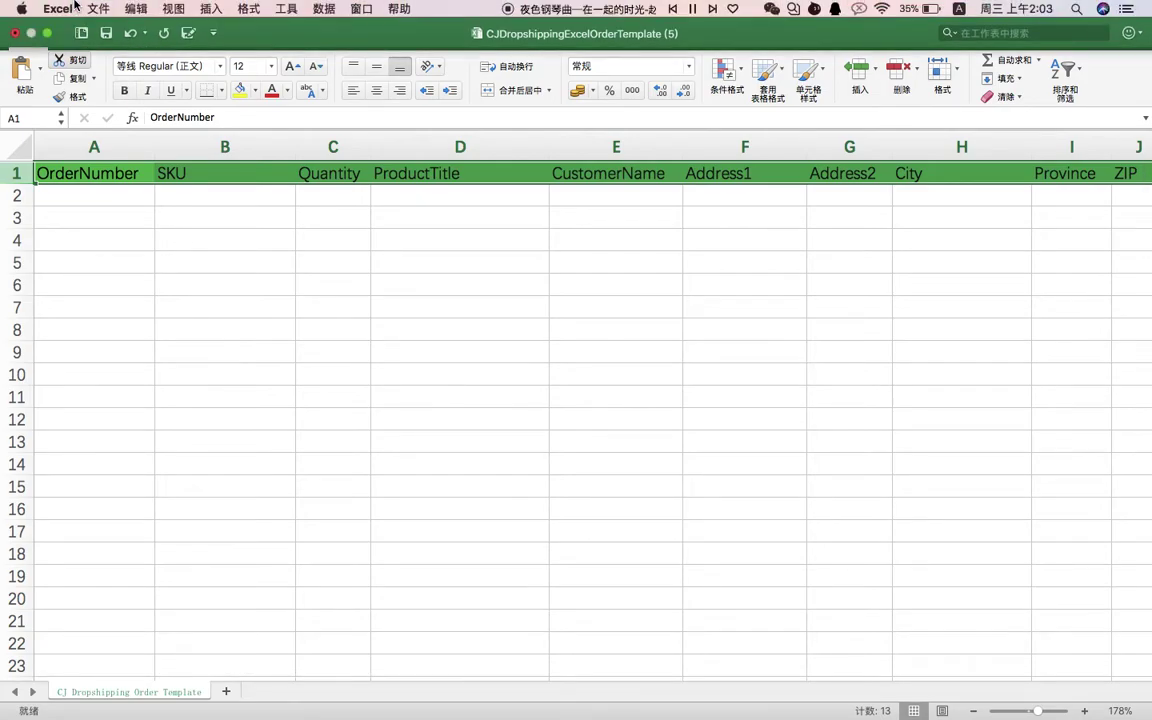
Step: Discard the blank template unsaved, then inspect the 12-order sheet's SKU column B and cell B2
click(15, 34)
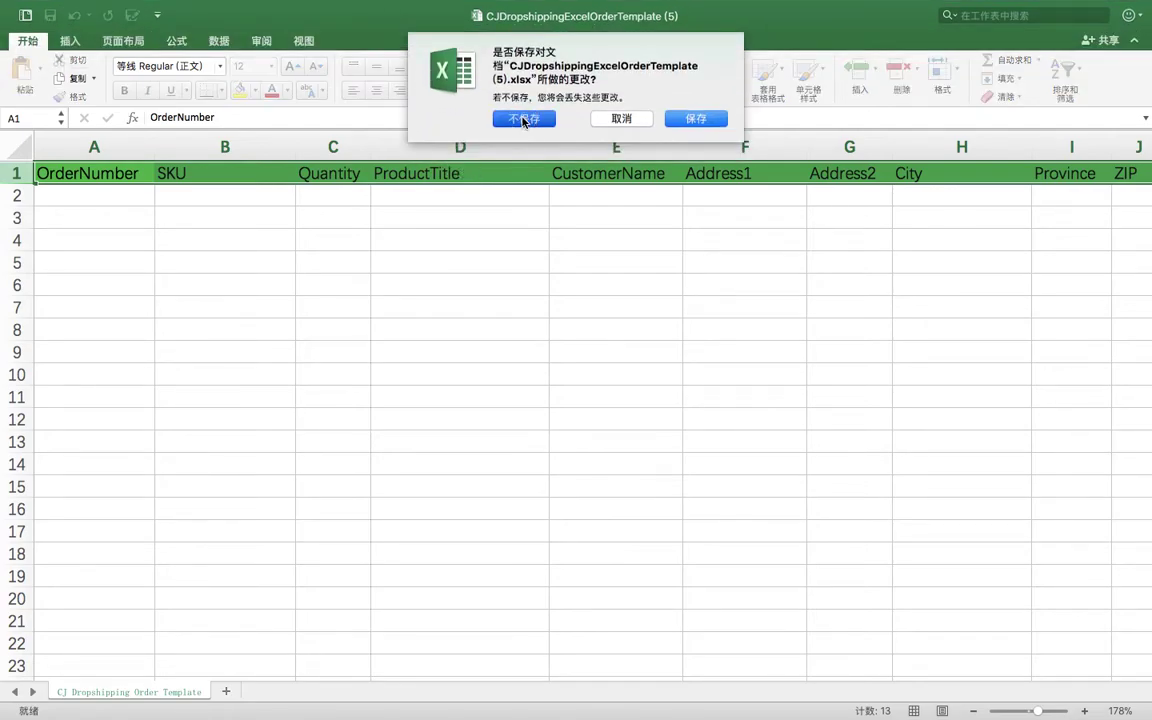
click(523, 119)
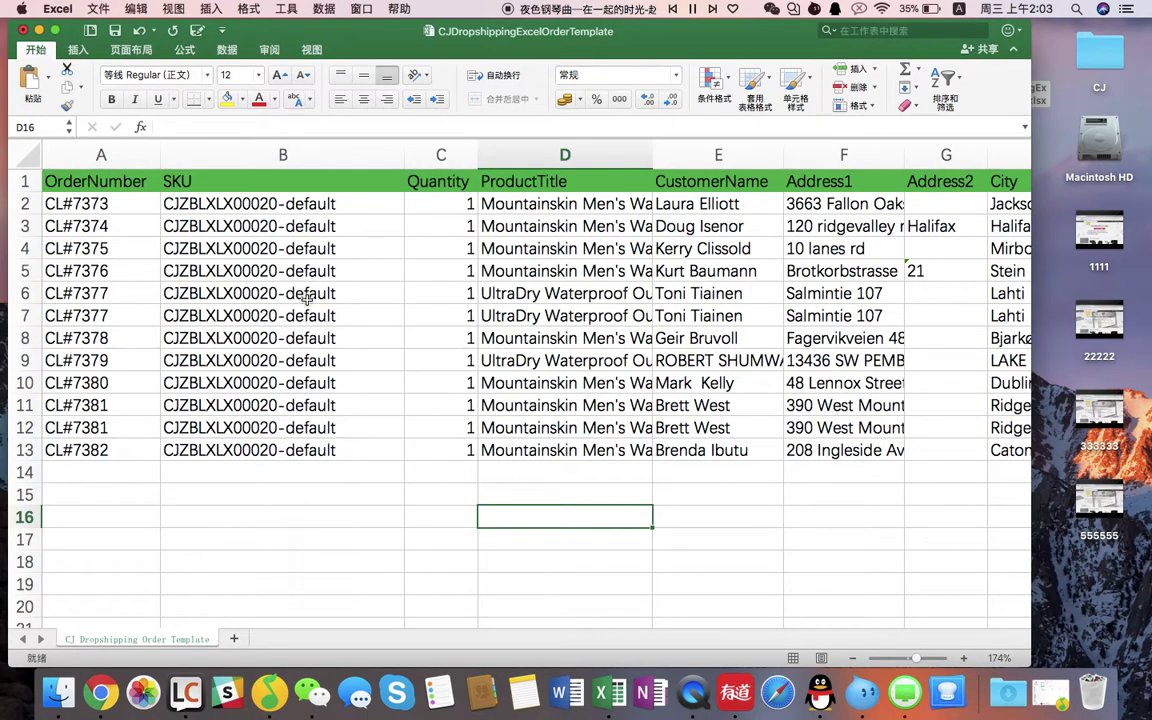
scroll(307, 297, down, 5)
scroll(307, 299, down, 9)
scroll(308, 301, down, 20)
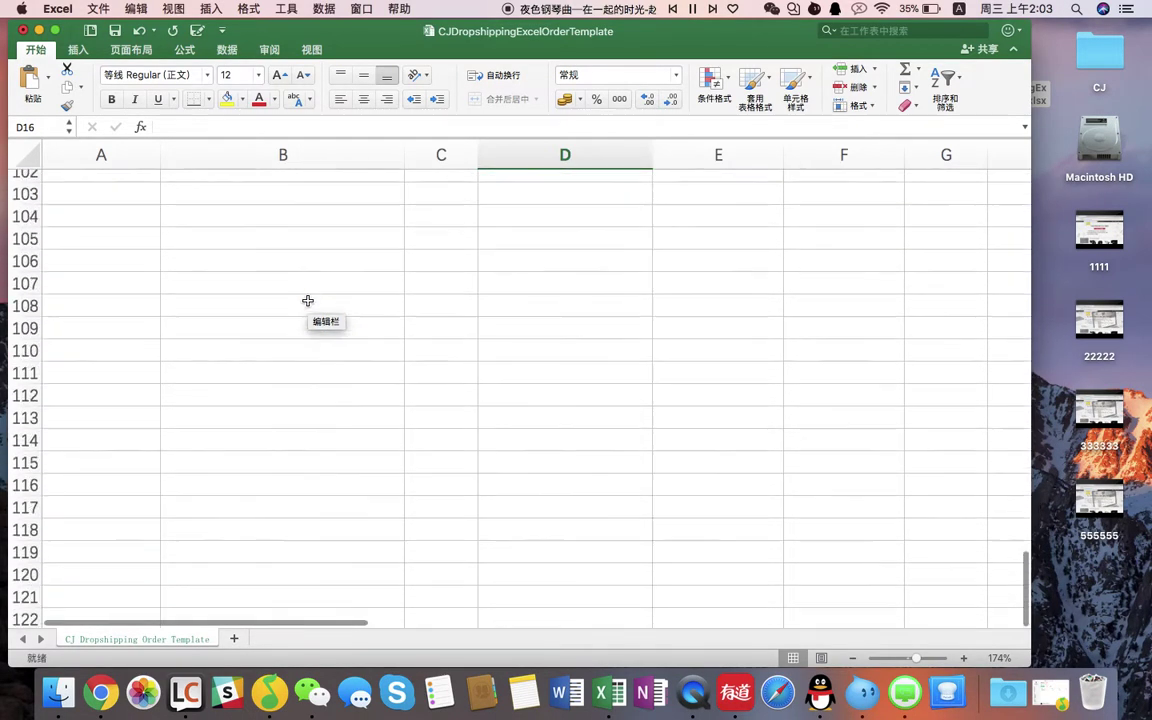
scroll(308, 301, down, 20)
scroll(308, 301, down, 13)
scroll(308, 301, down, 17)
scroll(308, 301, down, 20)
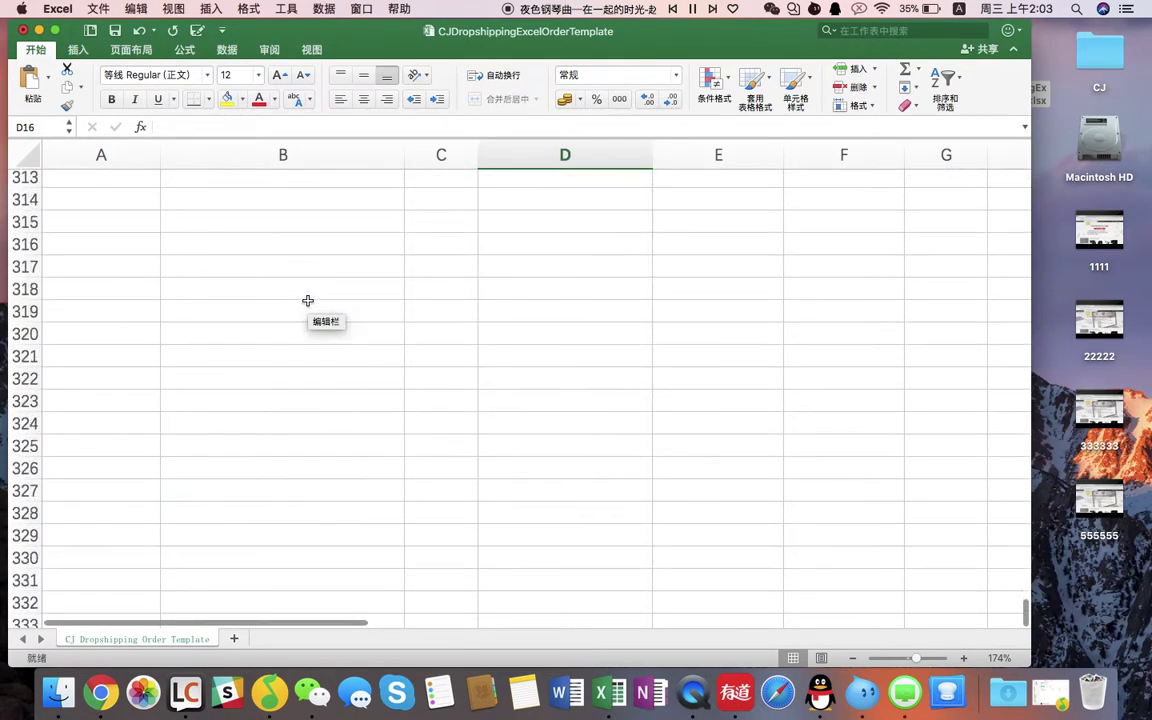
scroll(308, 301, down, 20)
scroll(308, 301, up, 18)
scroll(308, 301, up, 20)
scroll(308, 301, up, 20)
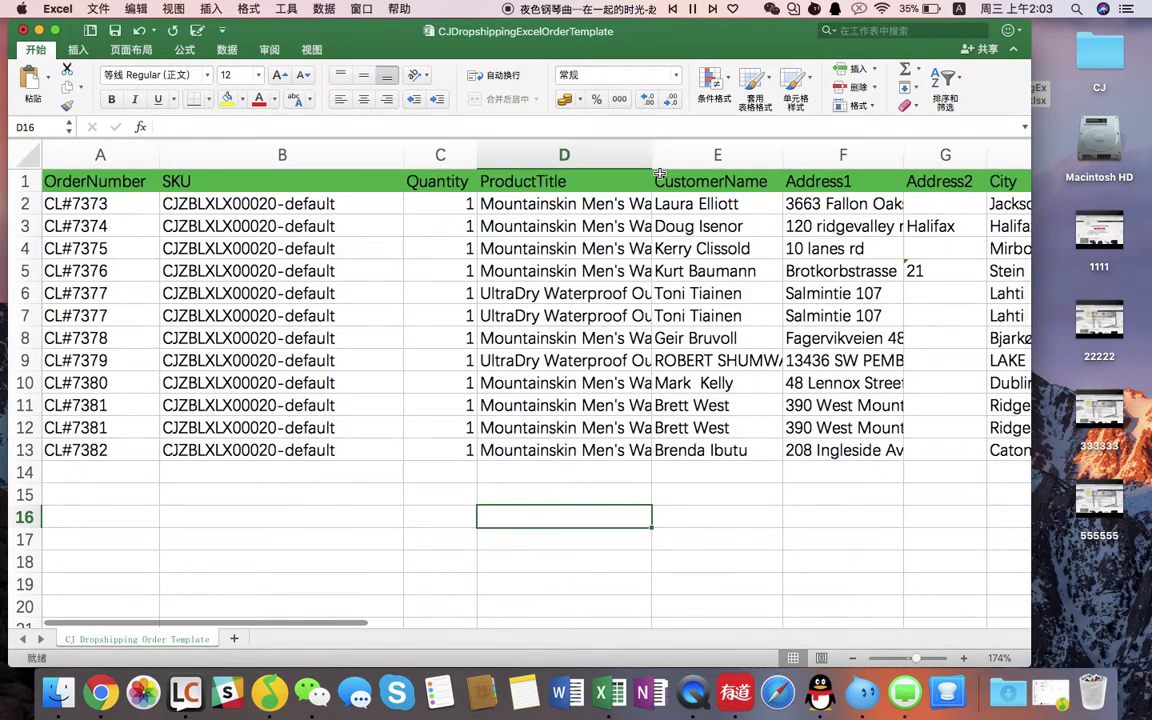
scroll(600, 170, right, 5)
scroll(620, 175, left, 5)
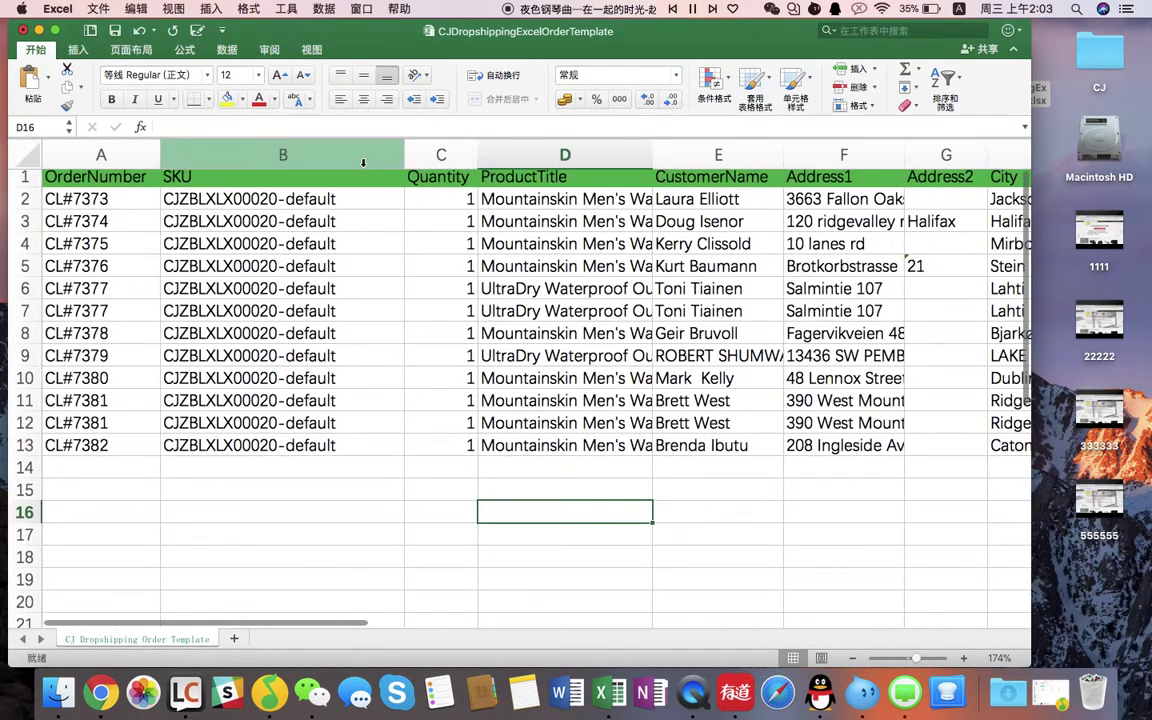
click(282, 146)
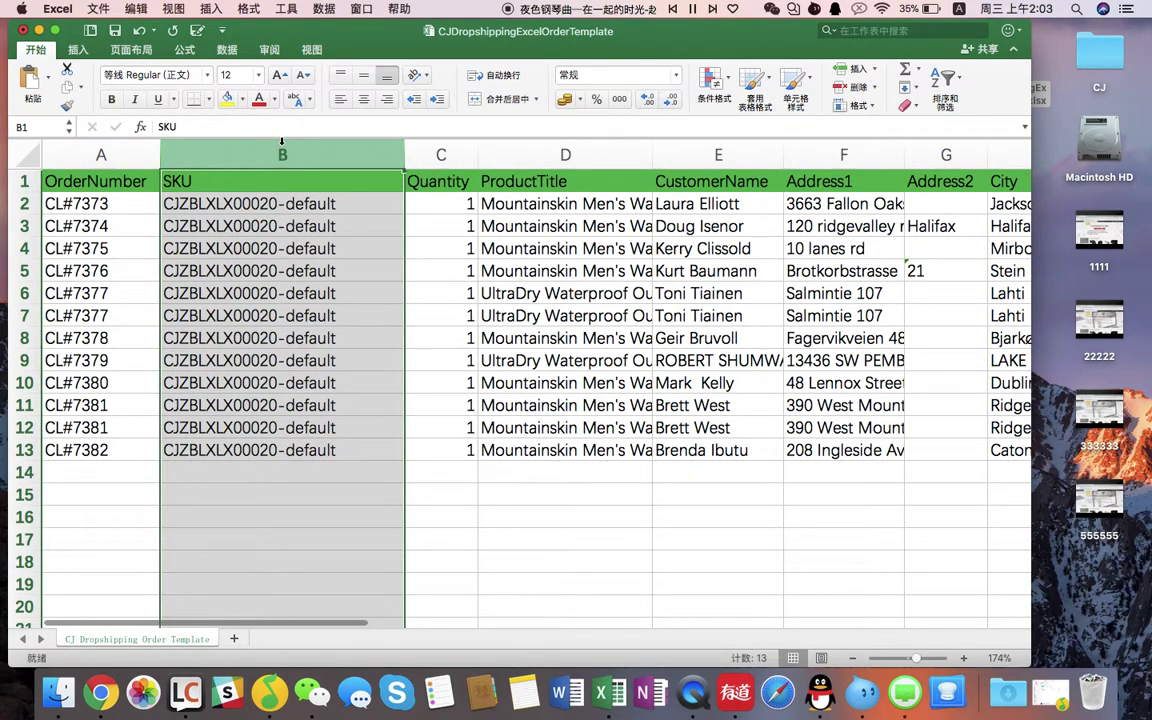
click(289, 204)
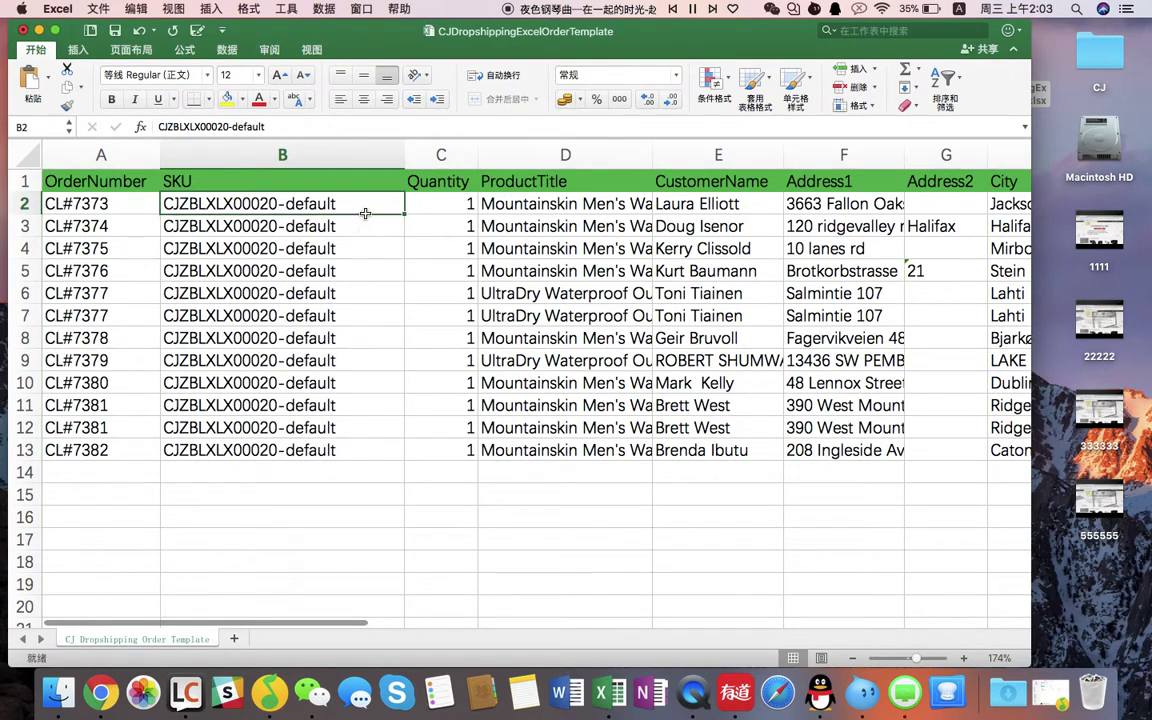
Step: Expand the necklace in the SKU List tab to see CJZBLXLX00020-default, then return to Excel
click(101, 693)
click(164, 14)
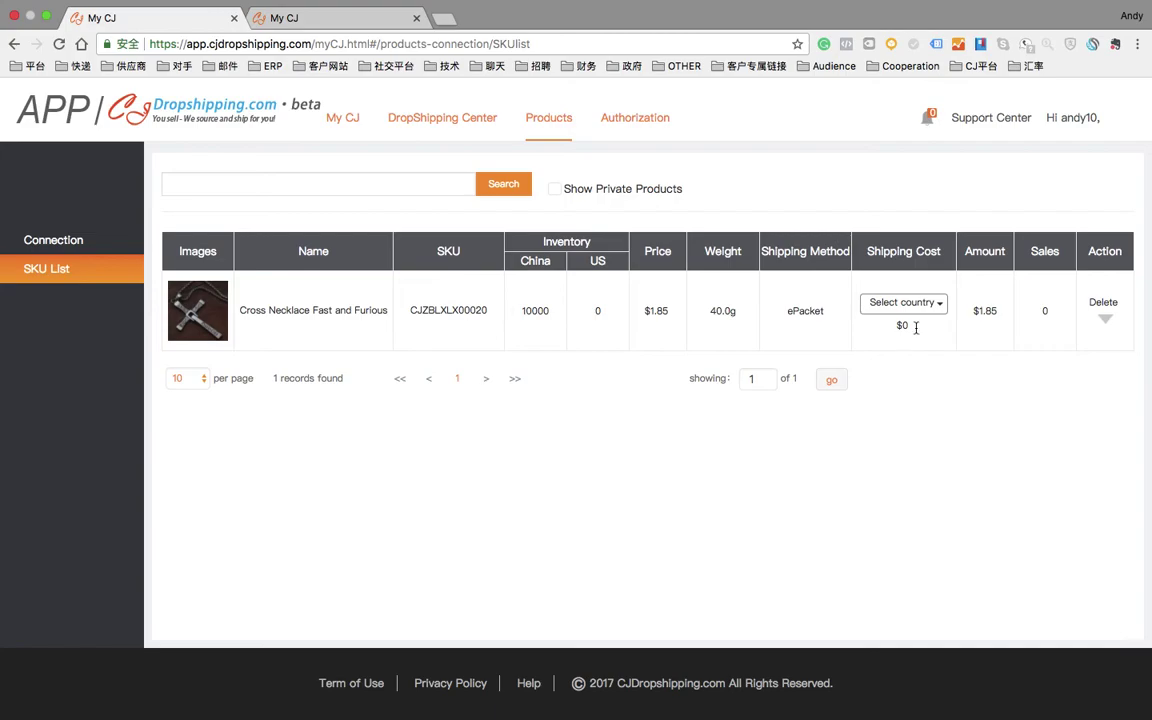
click(1106, 326)
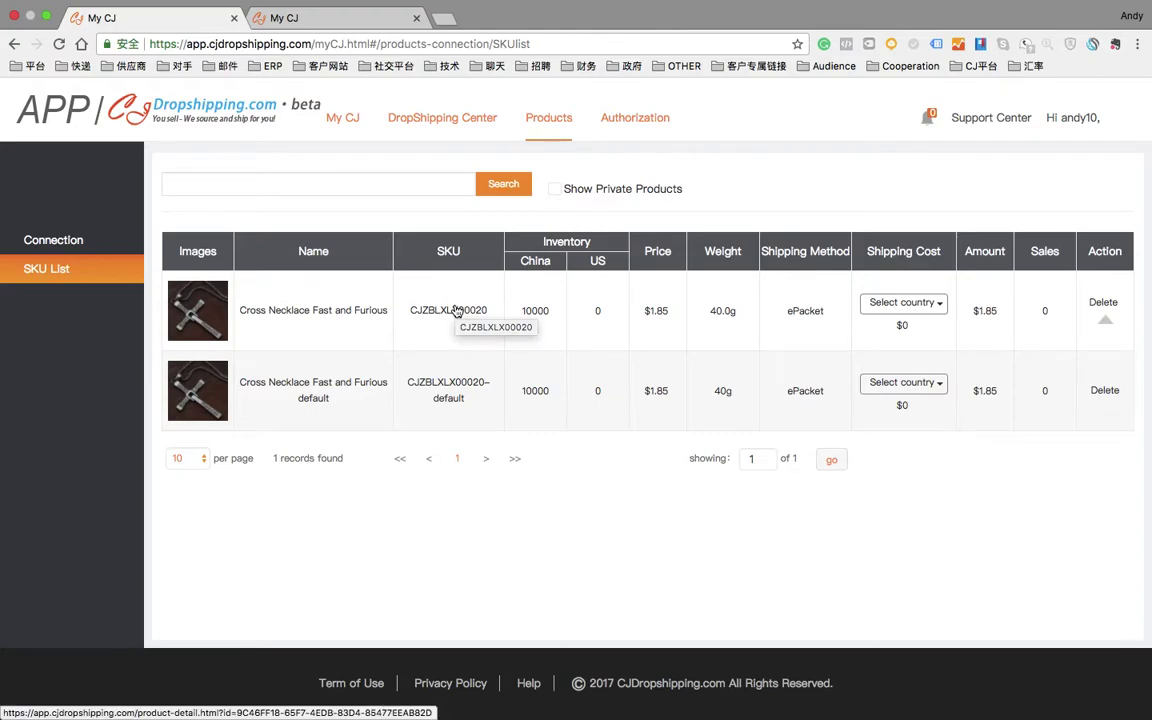
key(ctrl+Left)
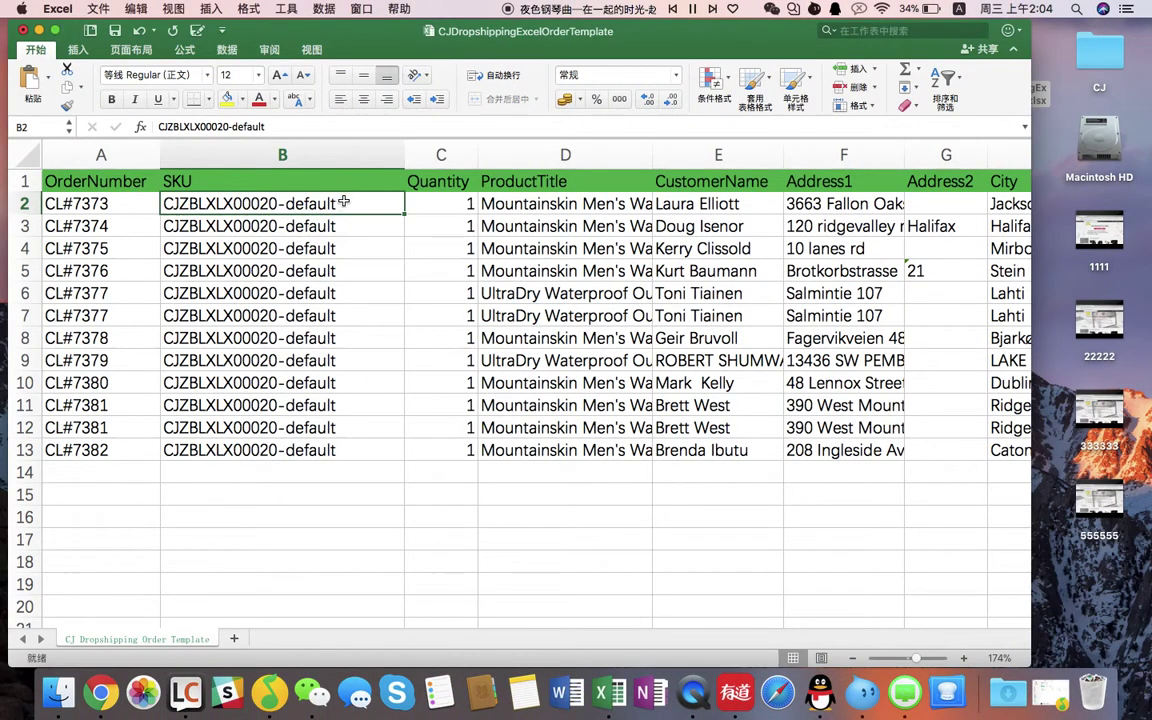
Step: Strip '-default' from B13 so it reads CJZBLXLX00020, then compare against B2:B12
double_click(351, 448)
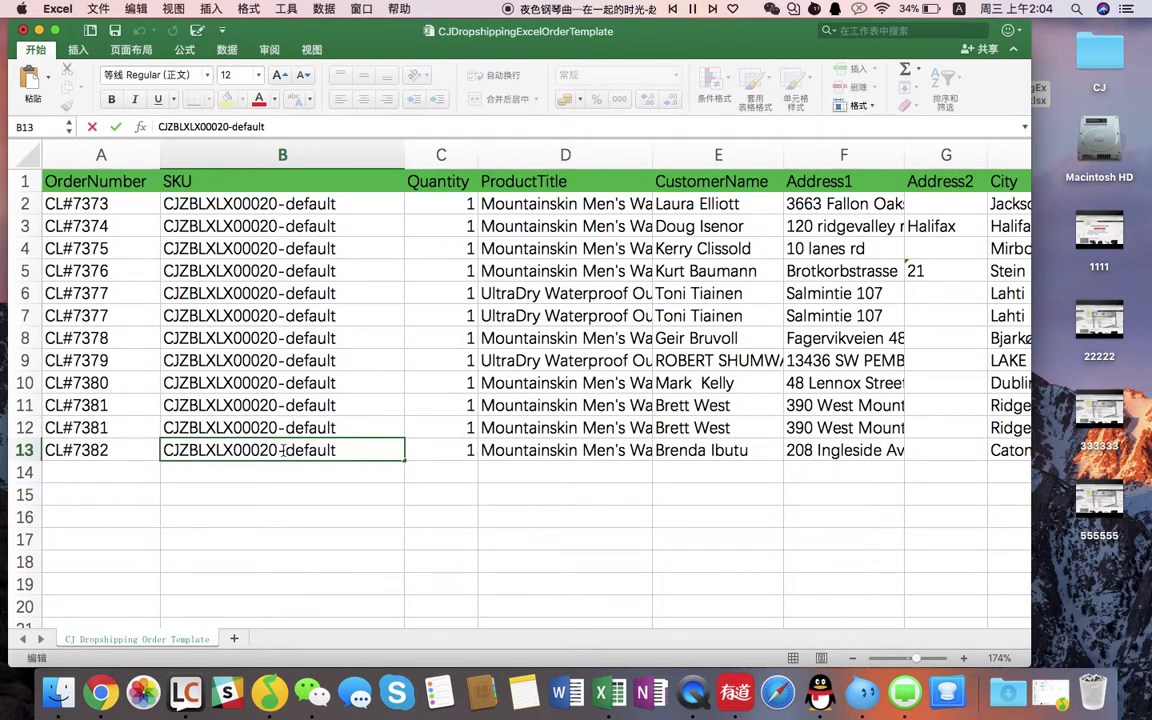
drag(281, 450, 383, 463)
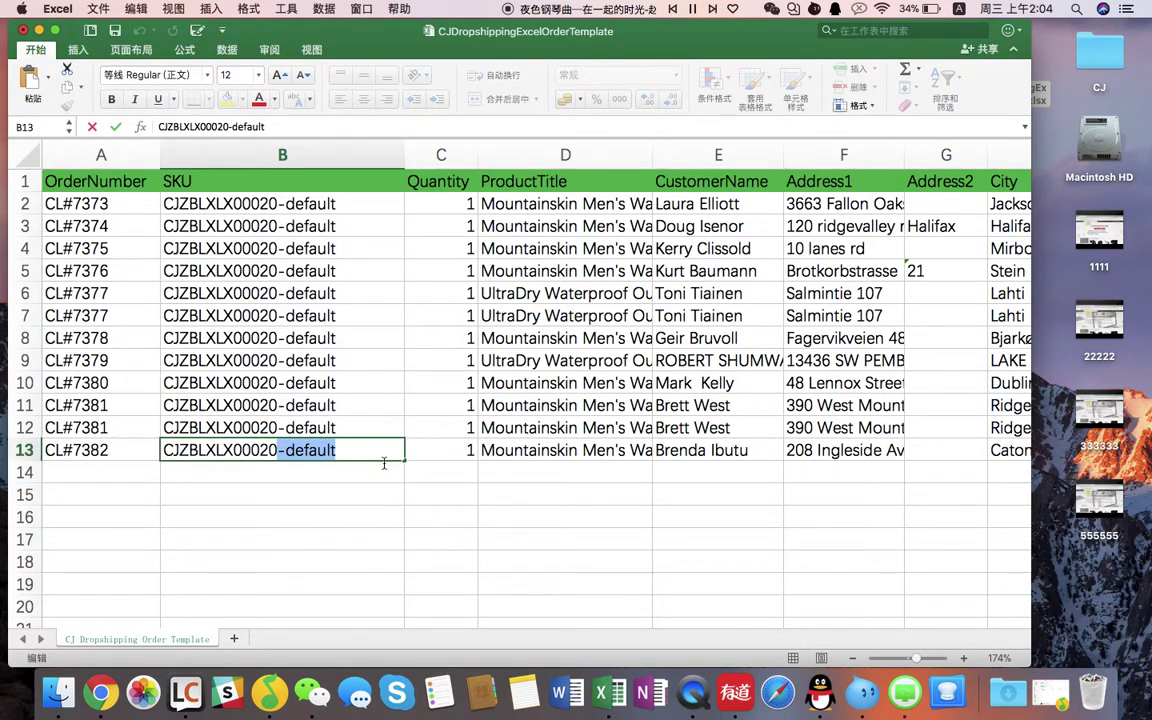
key(BackSpace)
key(Down)
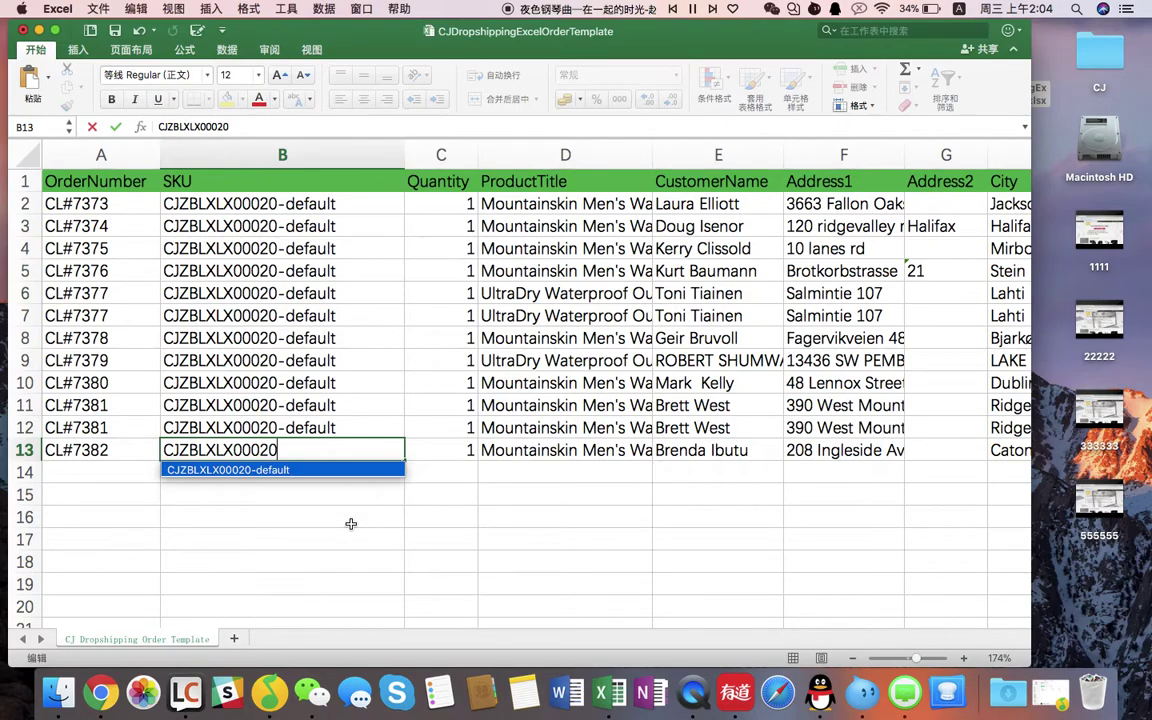
click(351, 524)
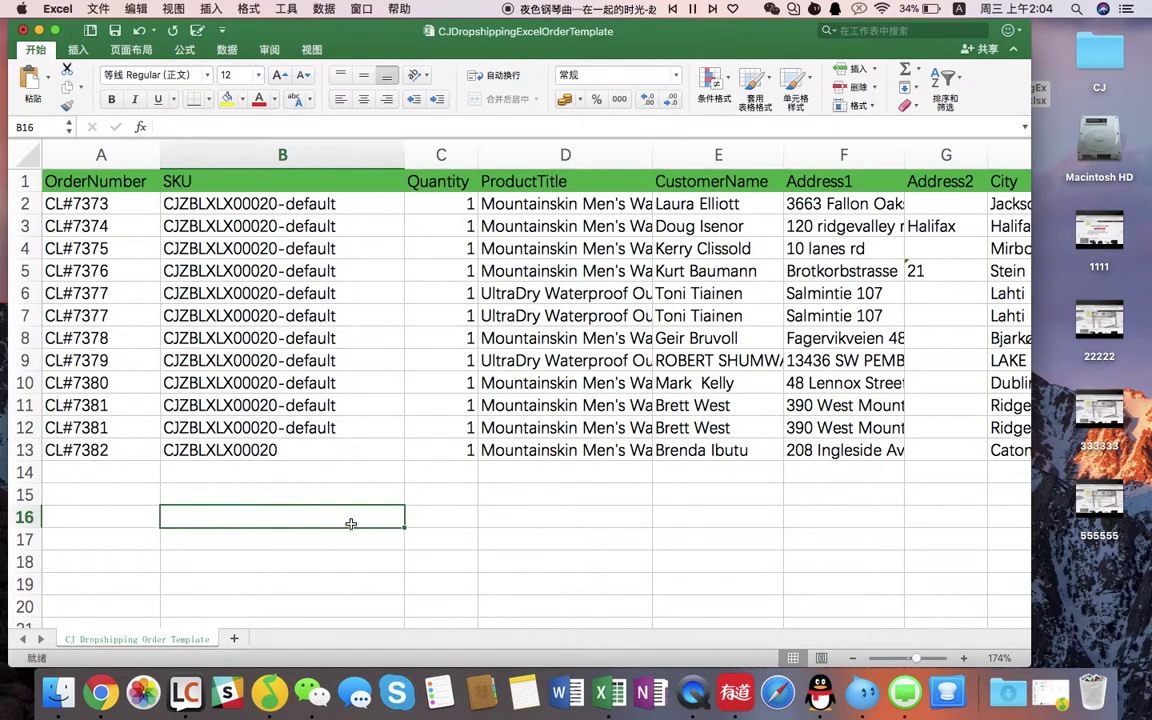
click(303, 450)
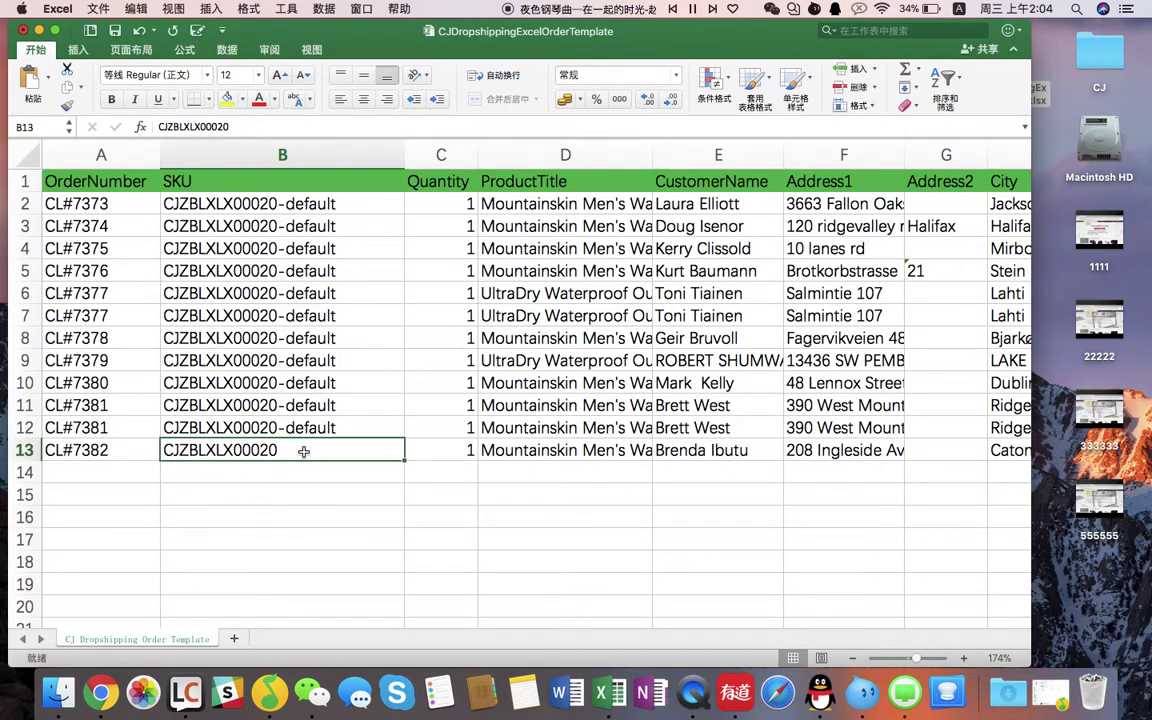
drag(320, 428, 267, 200)
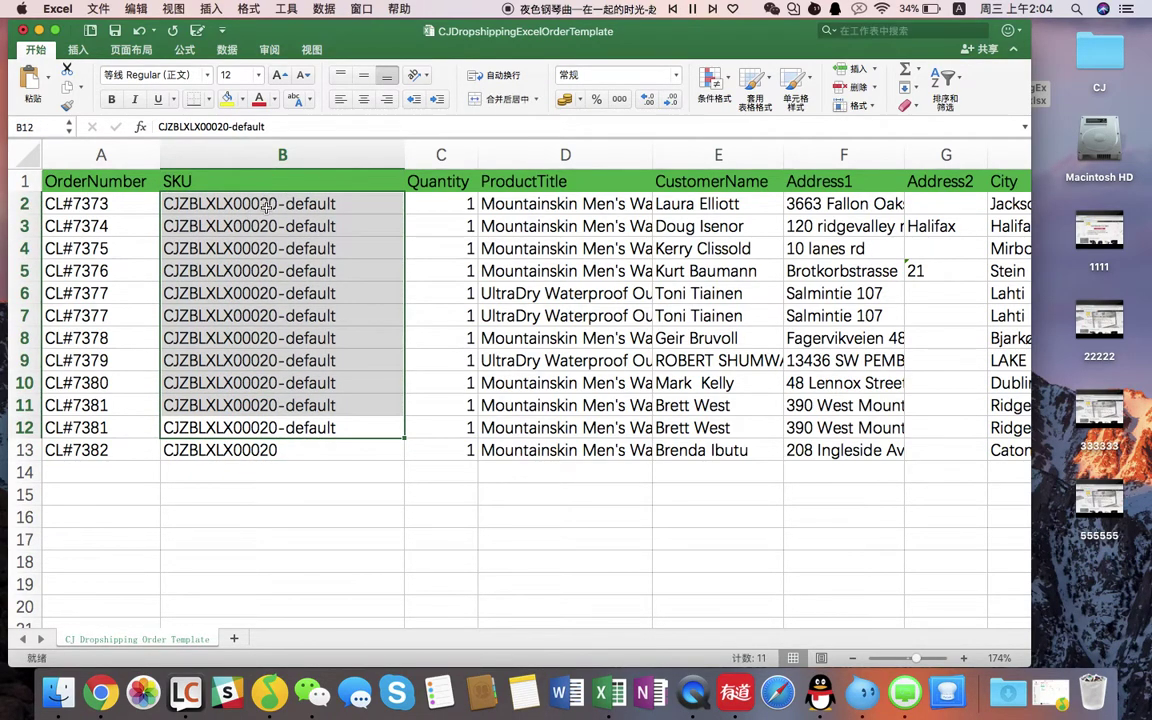
click(380, 524)
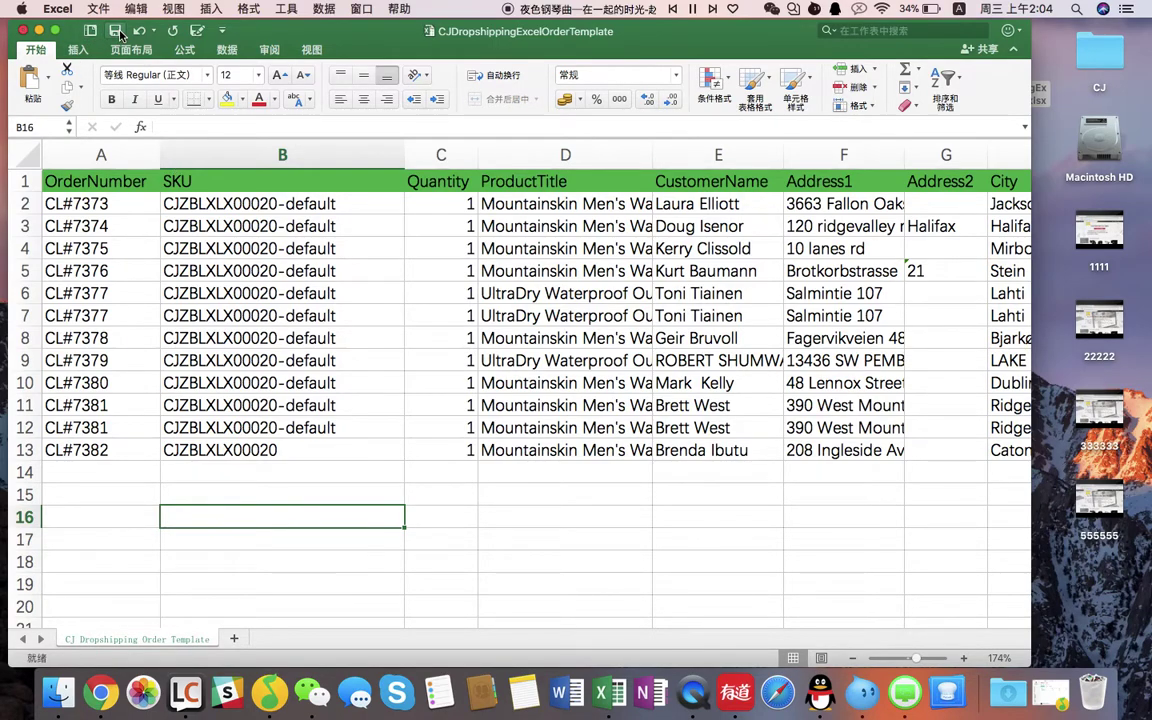
Step: Upload CJDropshippingExcelOrderTemplate.xlsx in Import Excel Orders: 10 uploaded, 9 succeeded, 1 failed
click(104, 693)
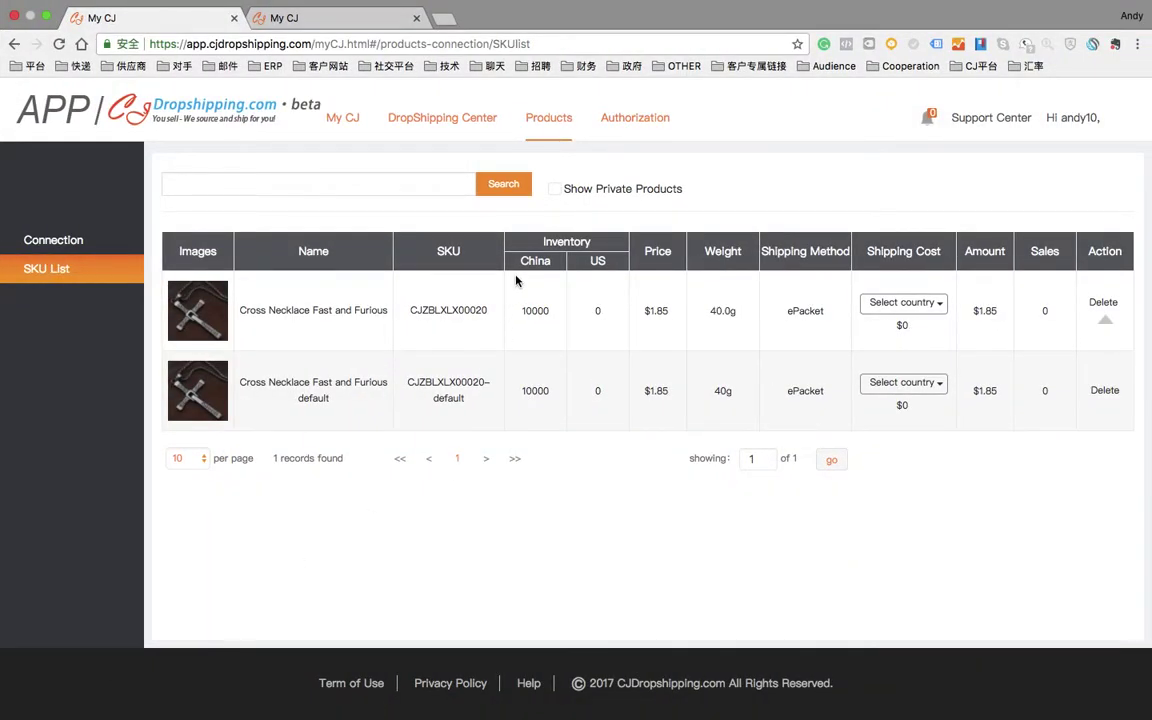
click(337, 19)
click(547, 407)
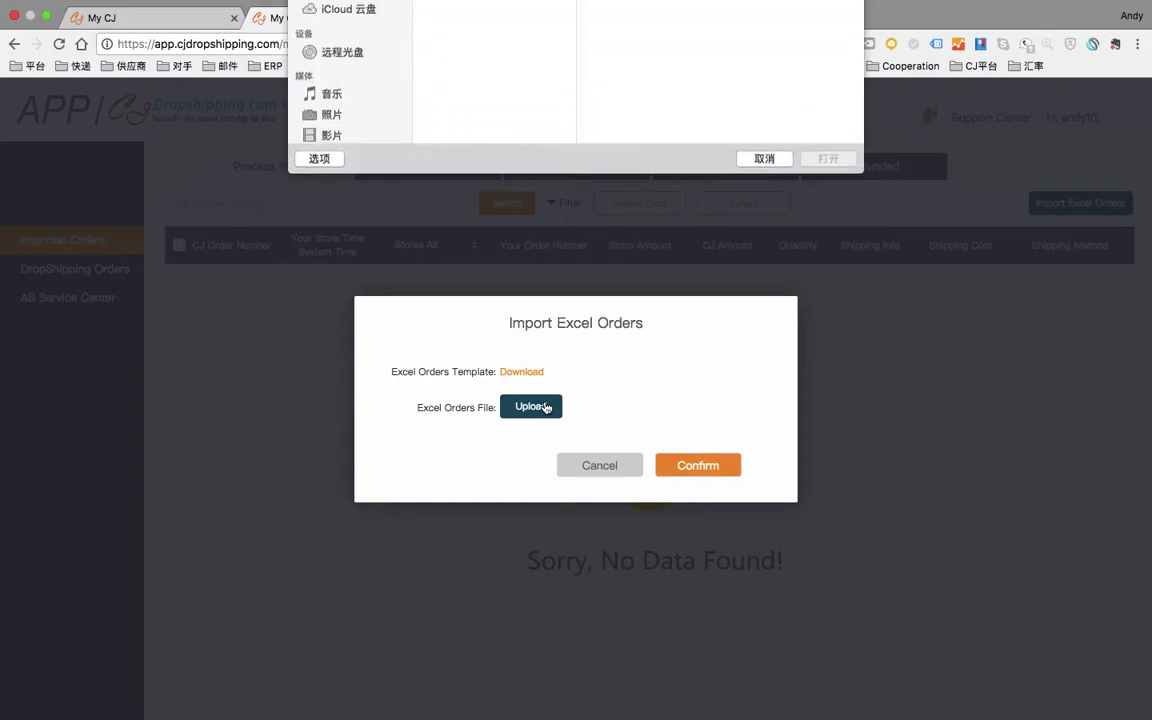
click(501, 114)
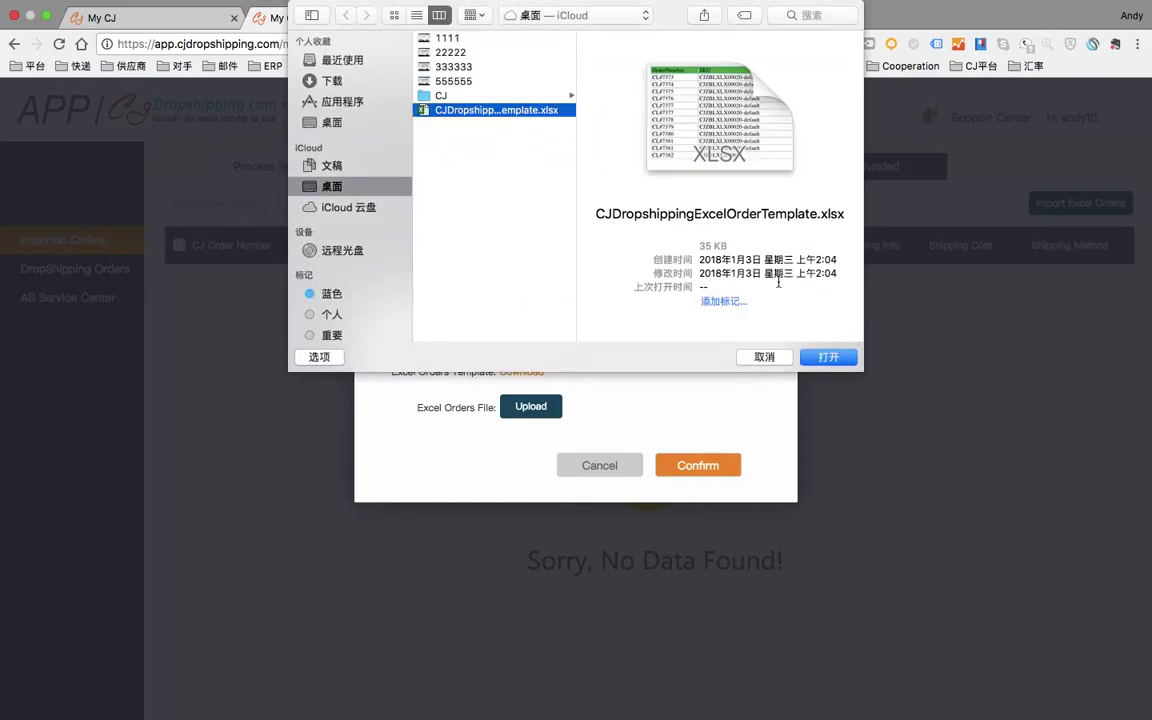
key(Return)
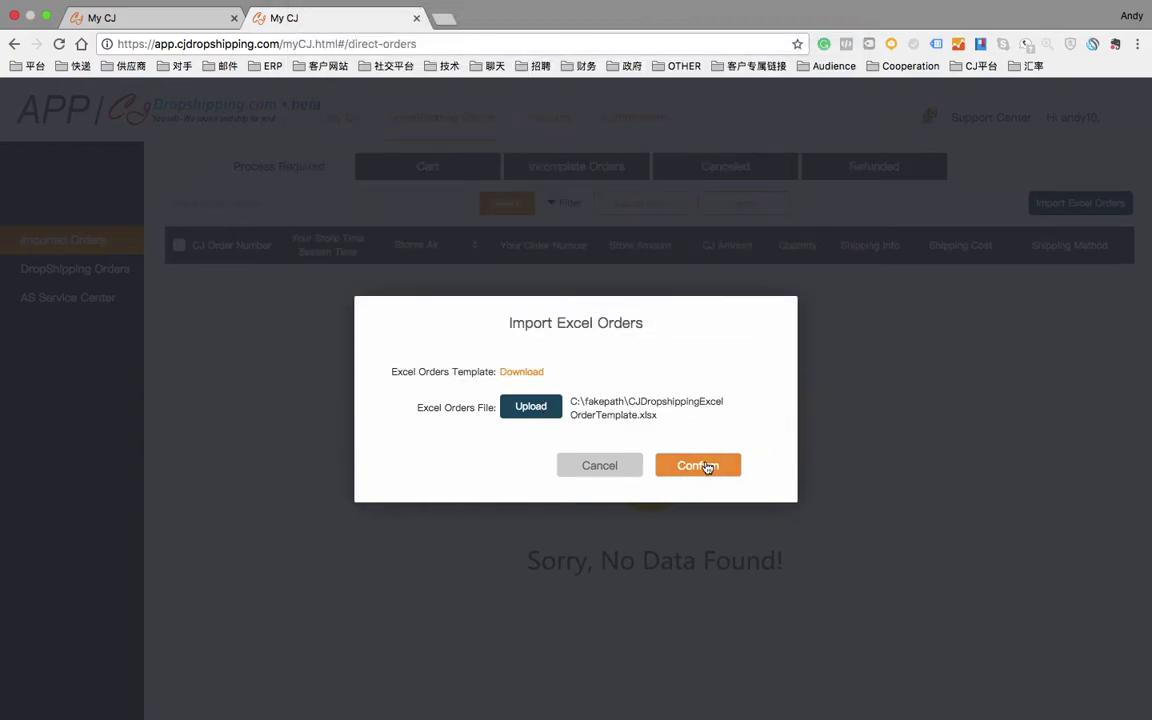
click(711, 465)
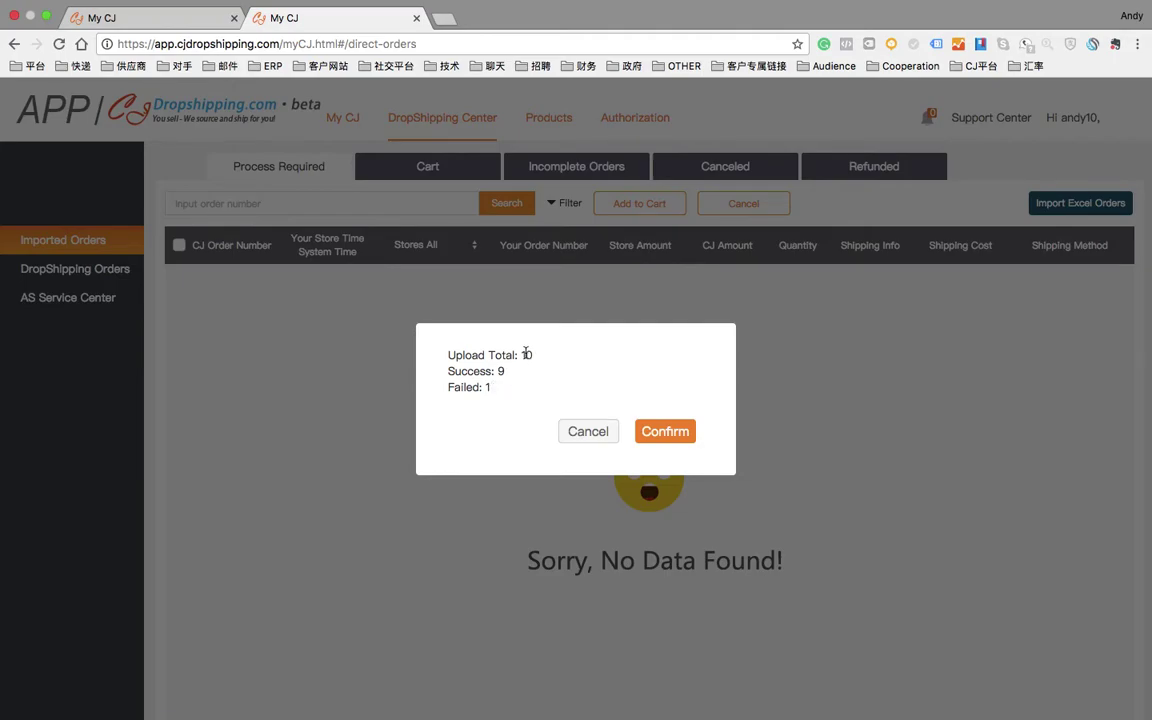
drag(541, 355, 449, 355)
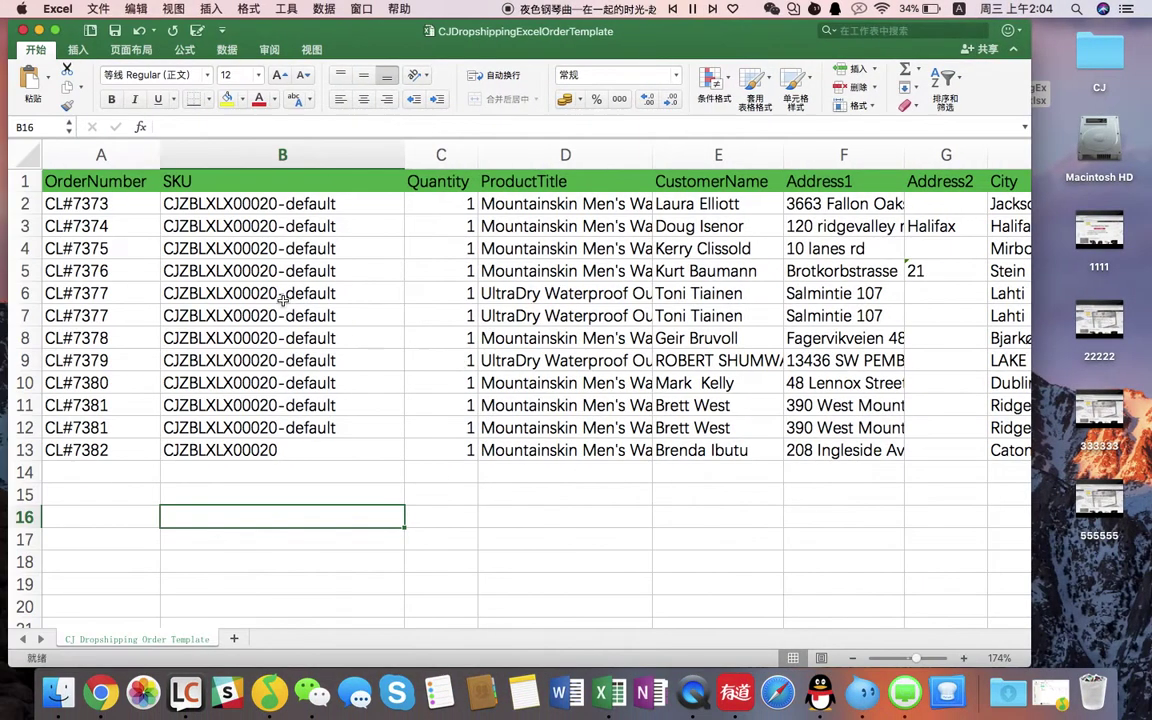
drag(21, 203, 3, 435)
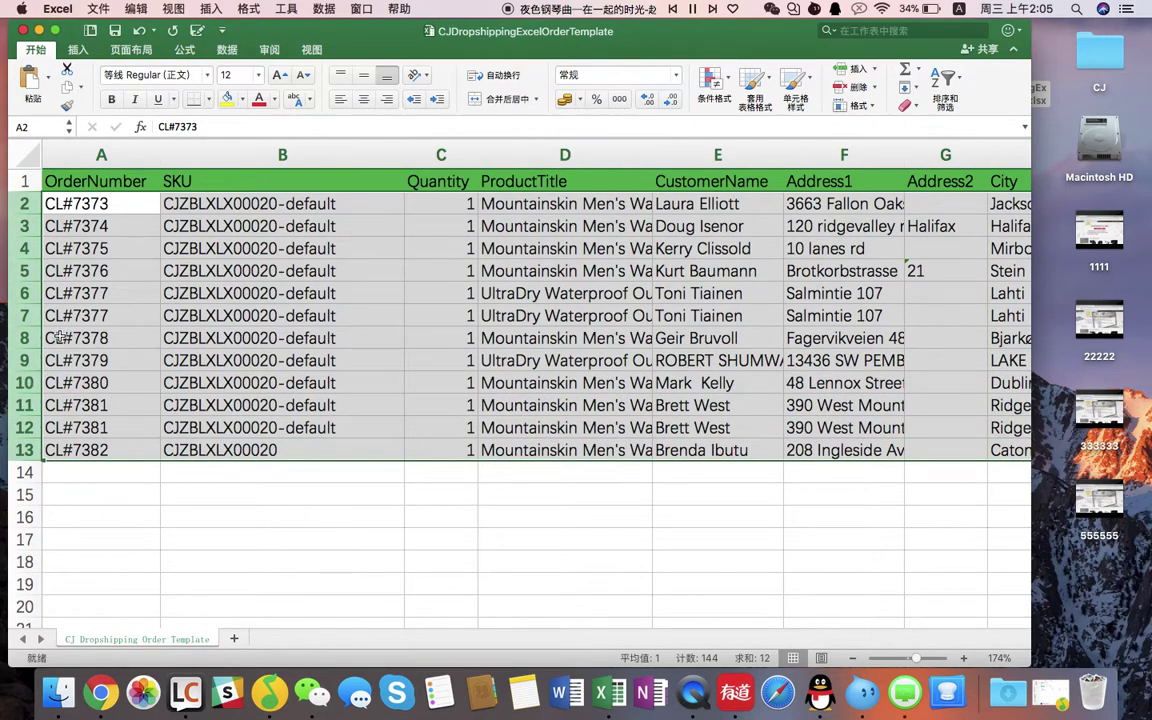
drag(25, 313, 30, 295)
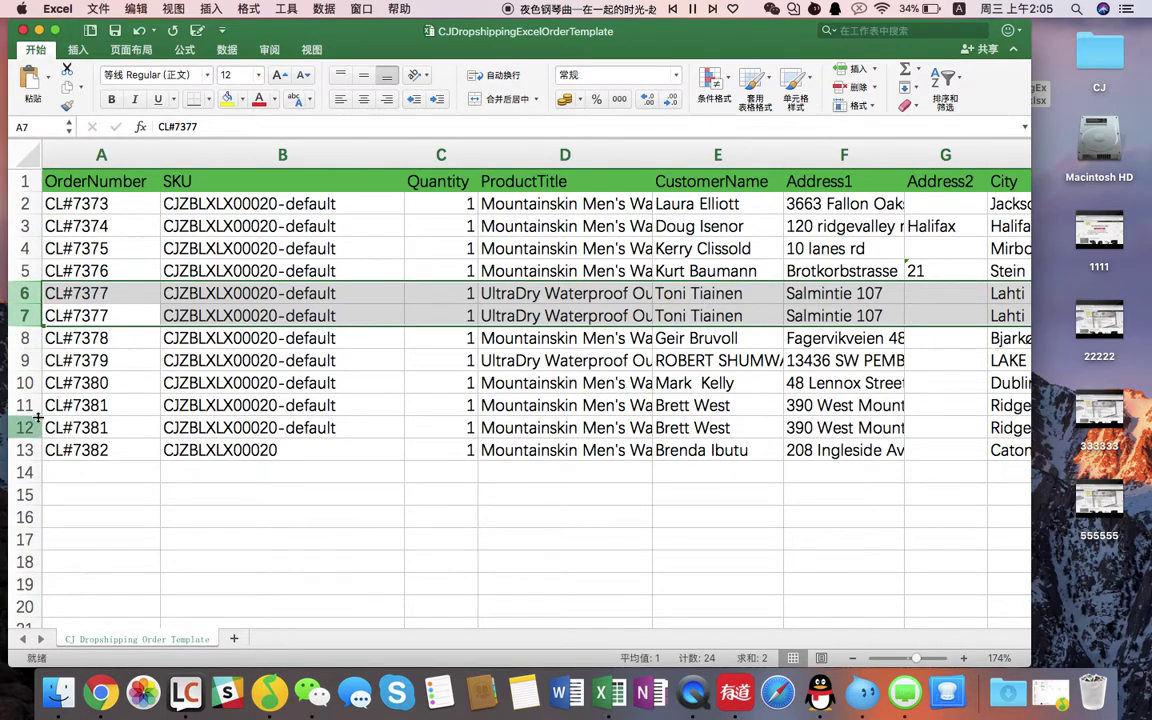
mouse_move(28, 405)
mouse_down()
mouse_move(33, 440)
mouse_move(27, 425)
mouse_up()
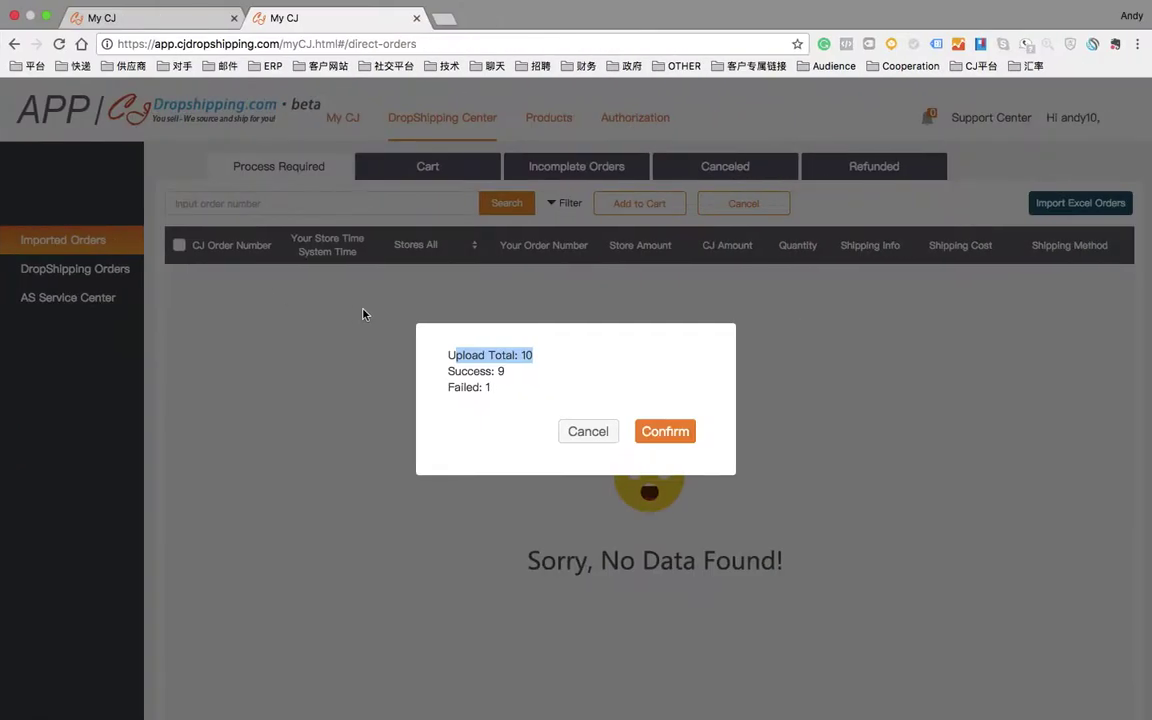
Step: Dismiss the upload result, append '-derault' to CL#7382's SKU, then select and resubmit that record
click(493, 402)
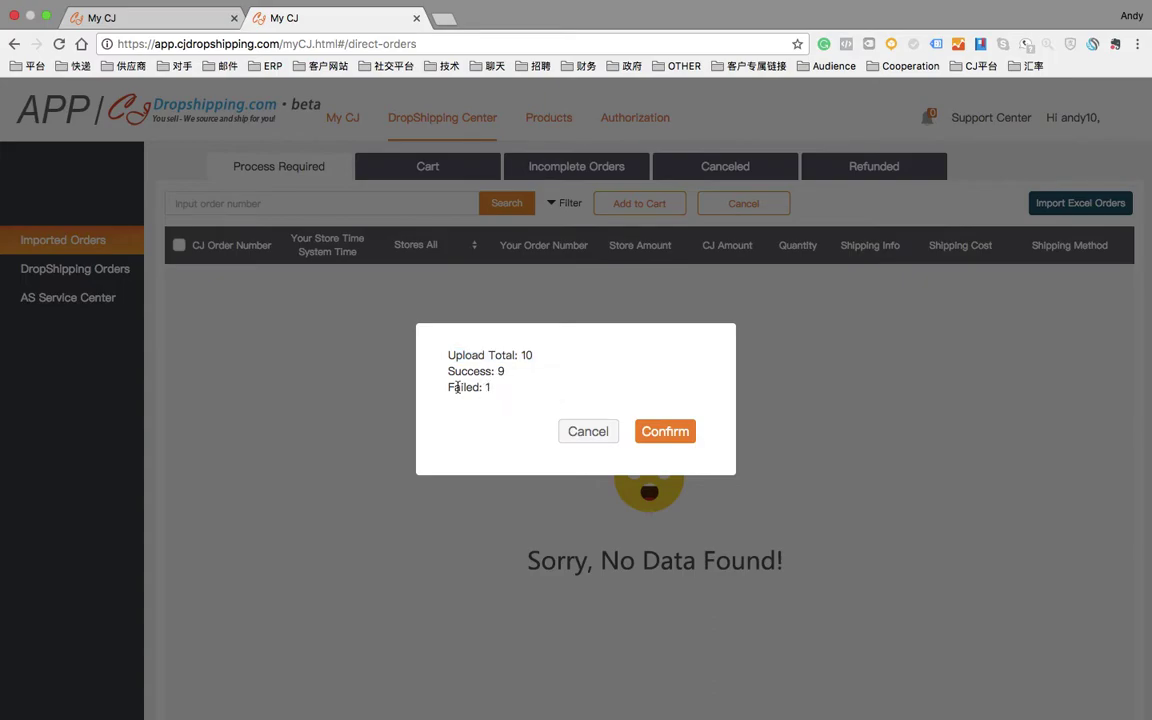
click(668, 433)
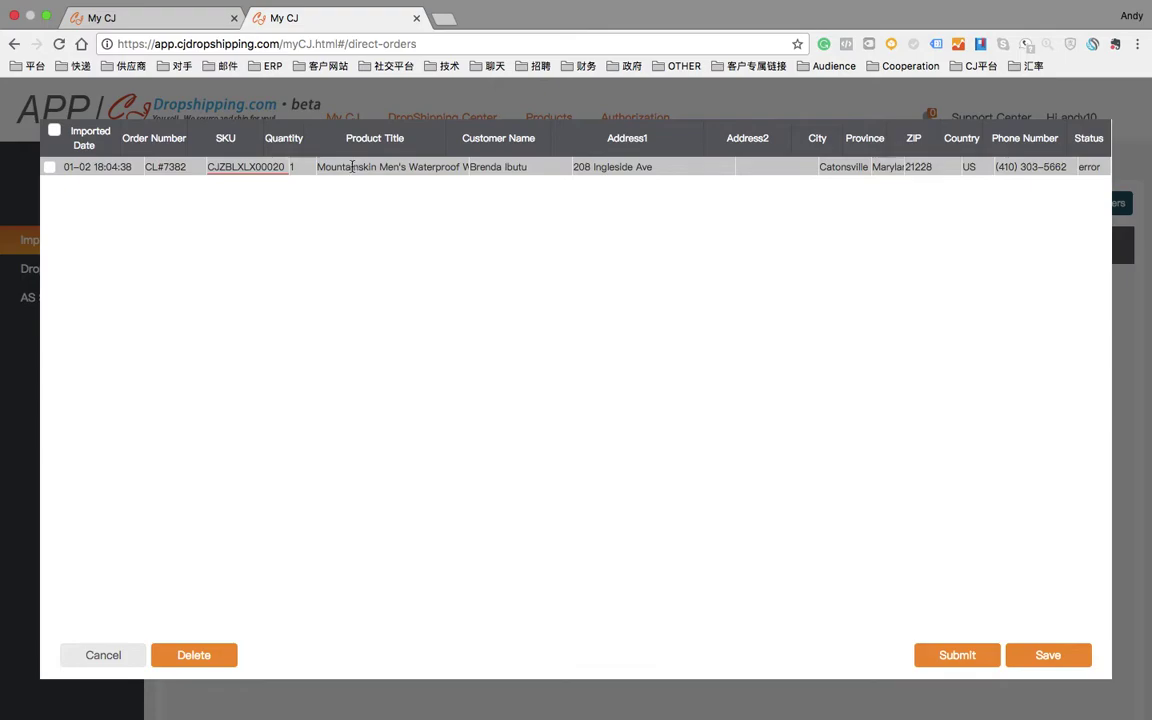
mouse_move(303, 172)
mouse_move(262, 168)
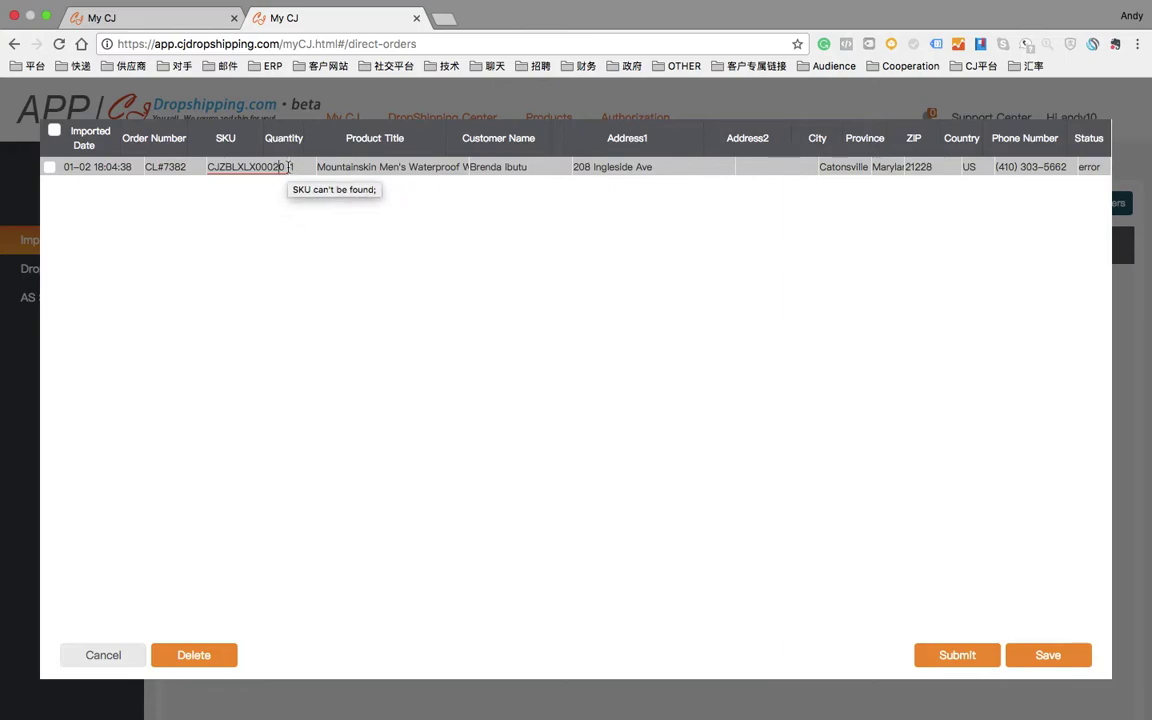
click(288, 167)
text(-)
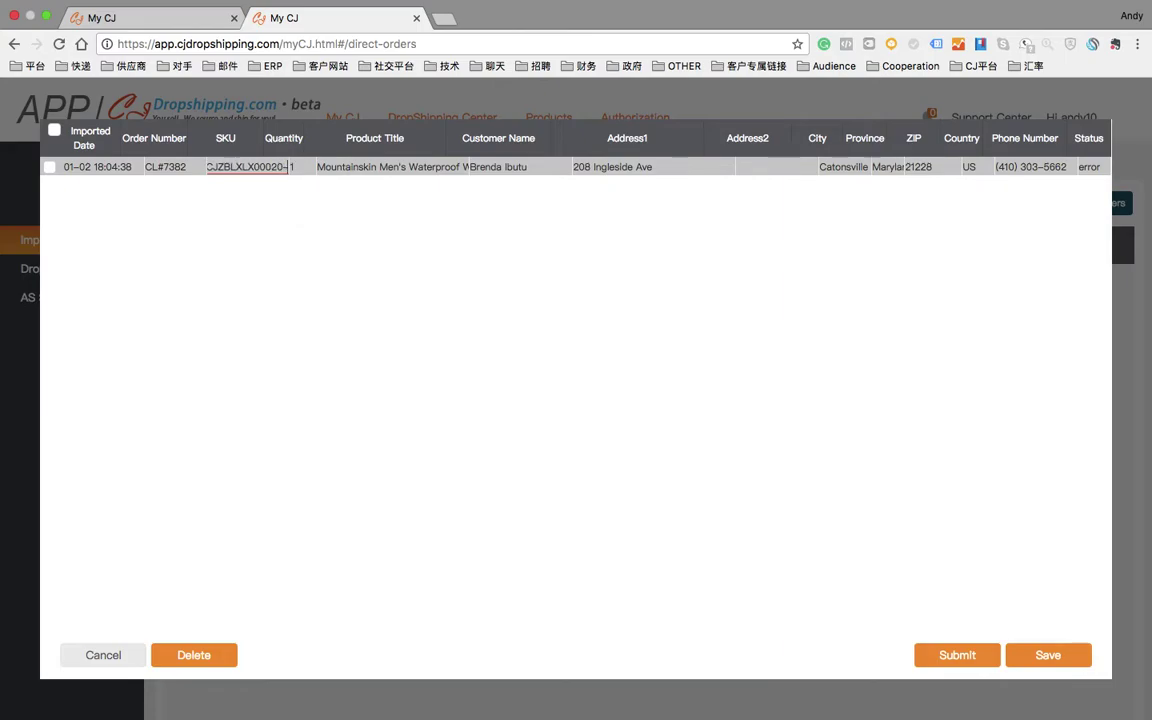
text(dera)
text(ult)
click(293, 219)
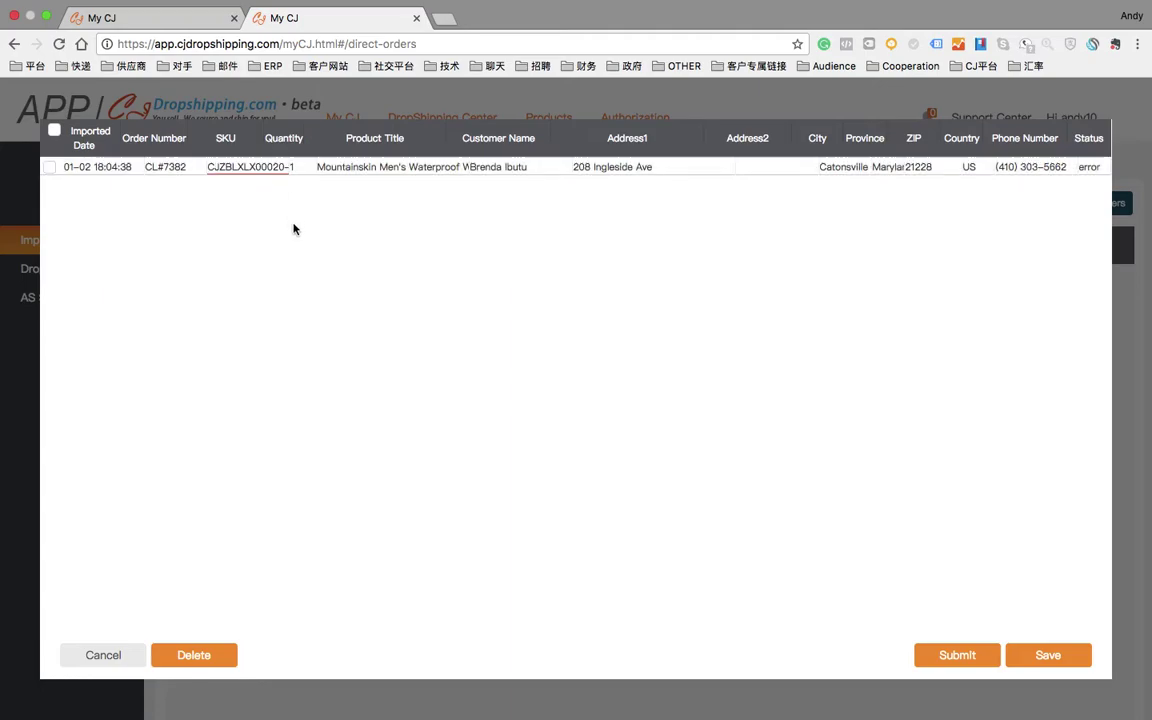
click(49, 168)
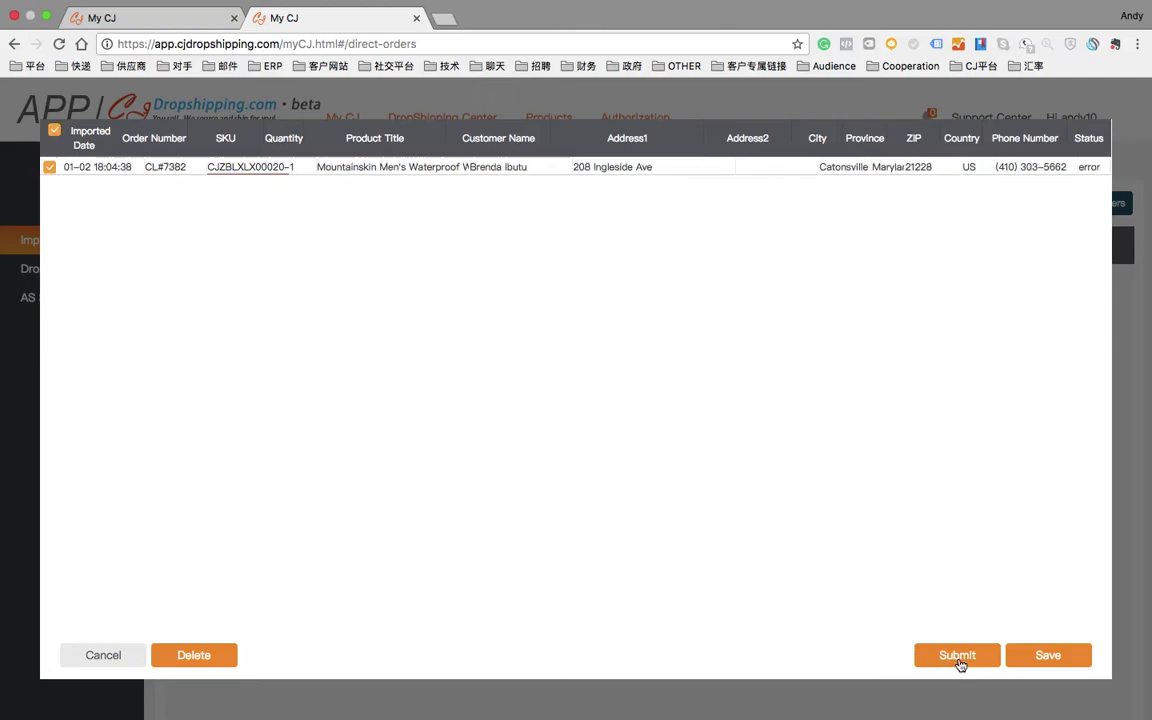
click(953, 660)
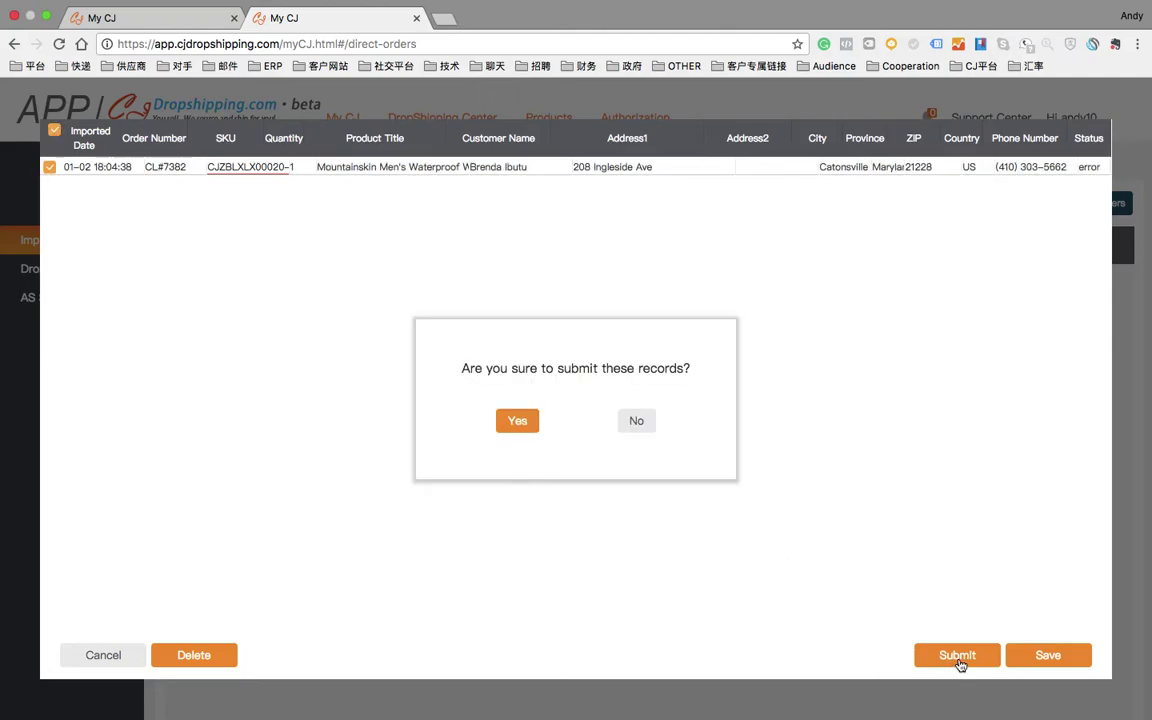
click(520, 421)
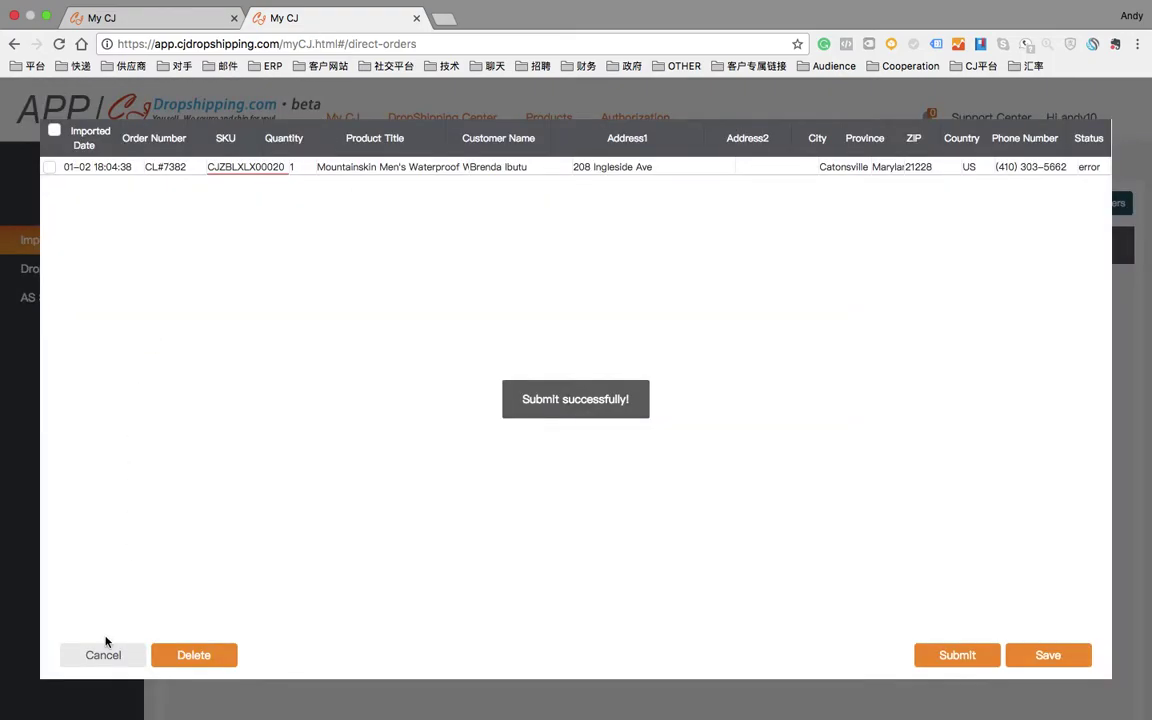
Step: Reload the orders page and expand the SKU details of orders CL#7382 and CL#7381
right_click(324, 26)
click(352, 57)
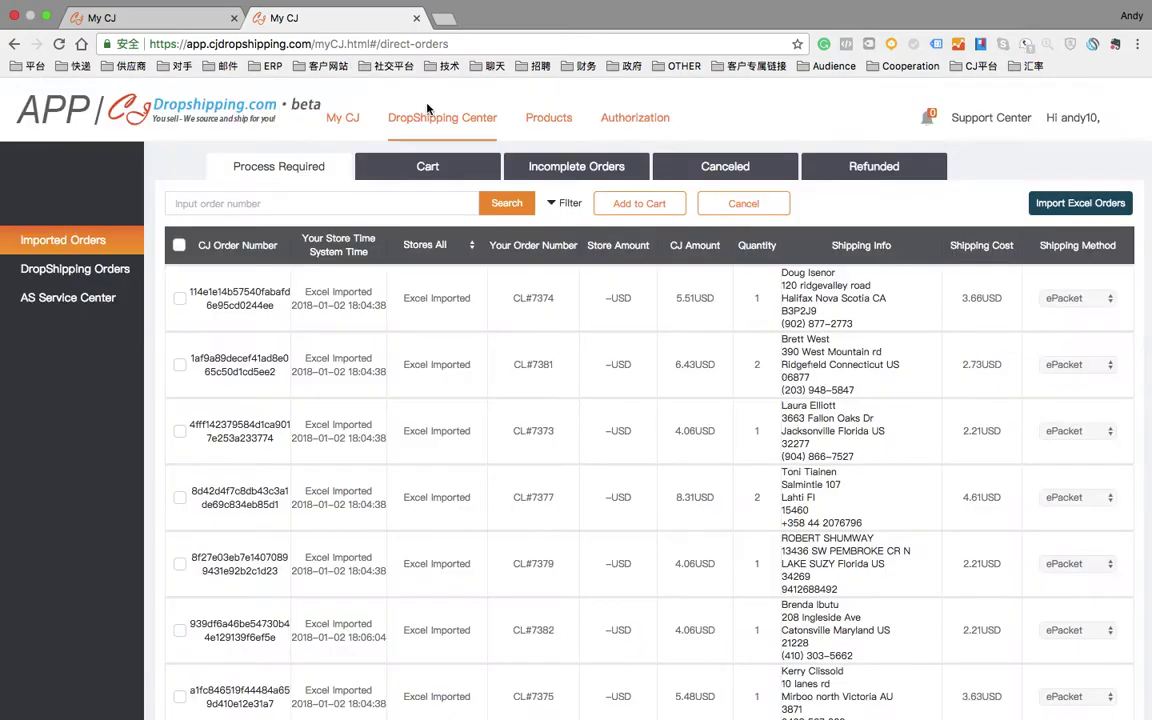
click(353, 296)
click(353, 296)
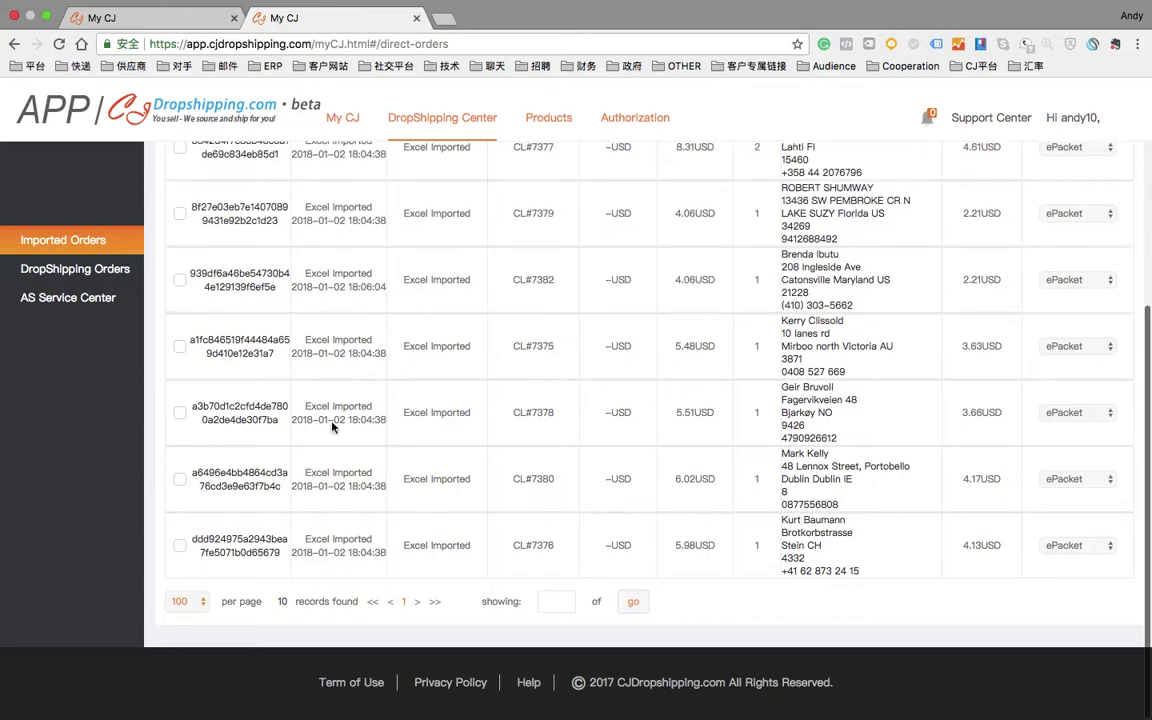
click(440, 290)
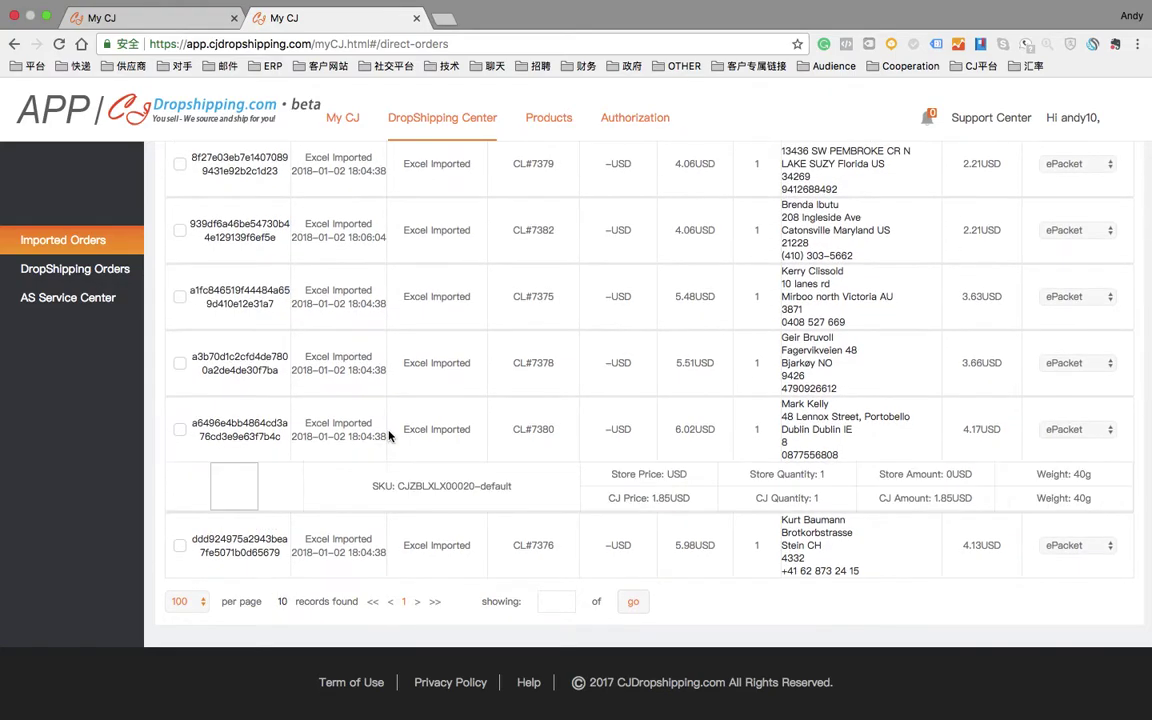
click(442, 309)
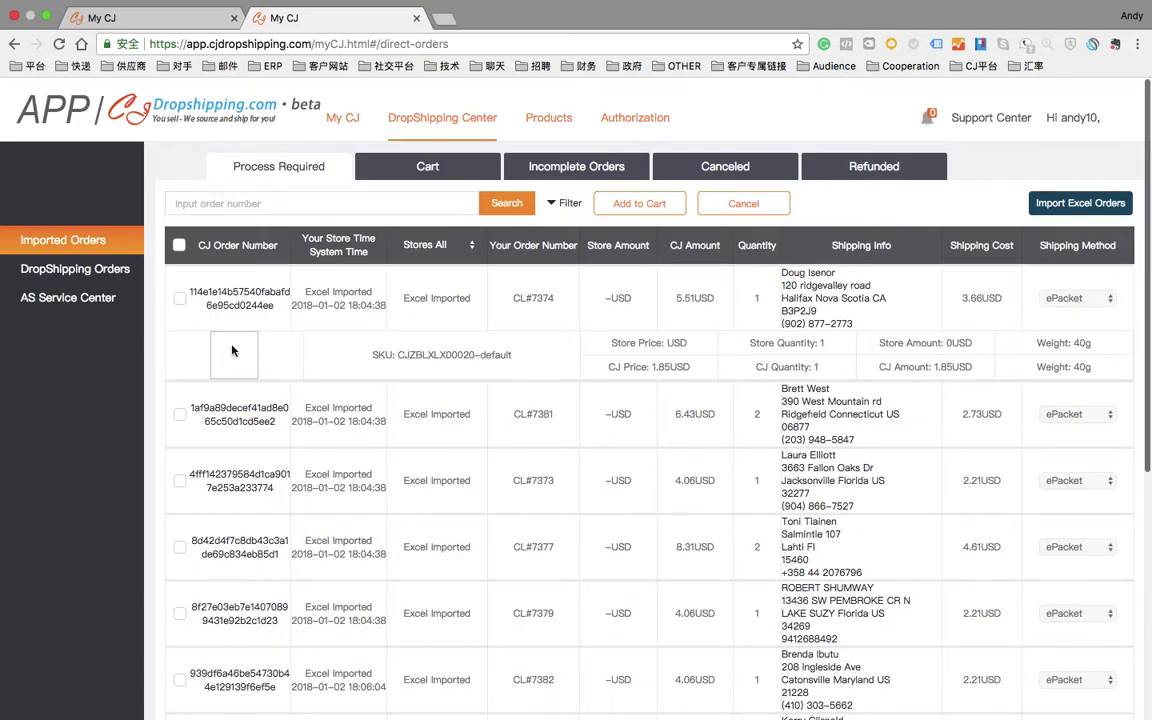
click(215, 310)
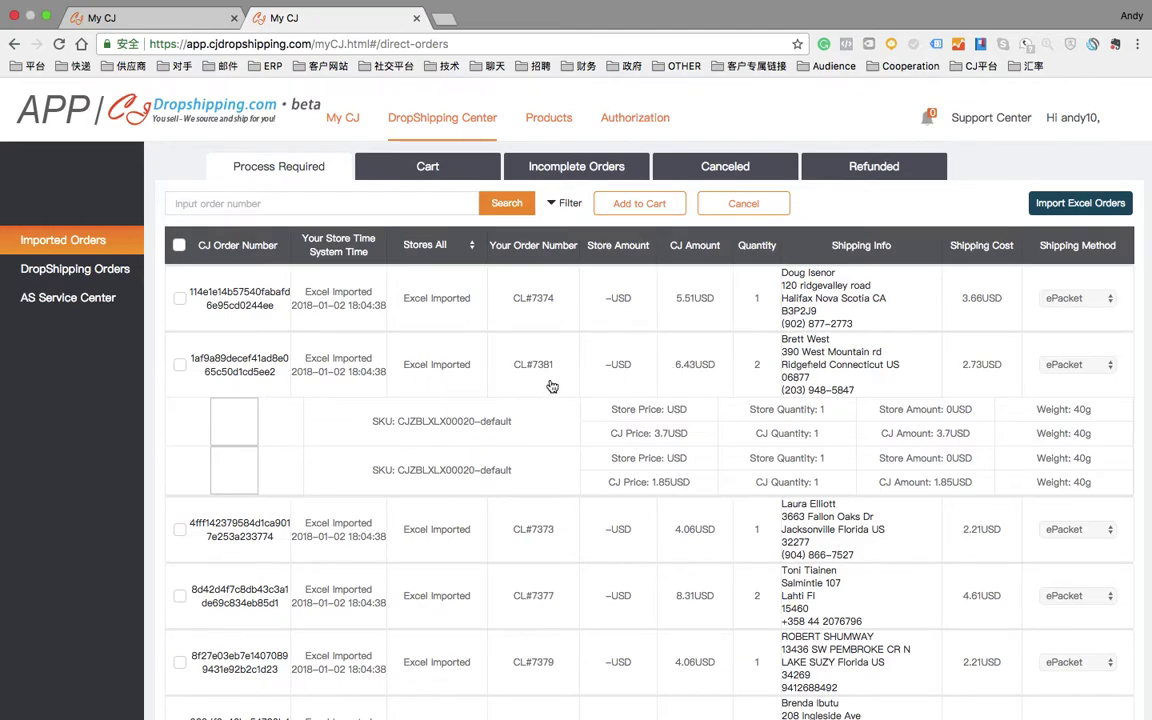
key(ctrl+Left)
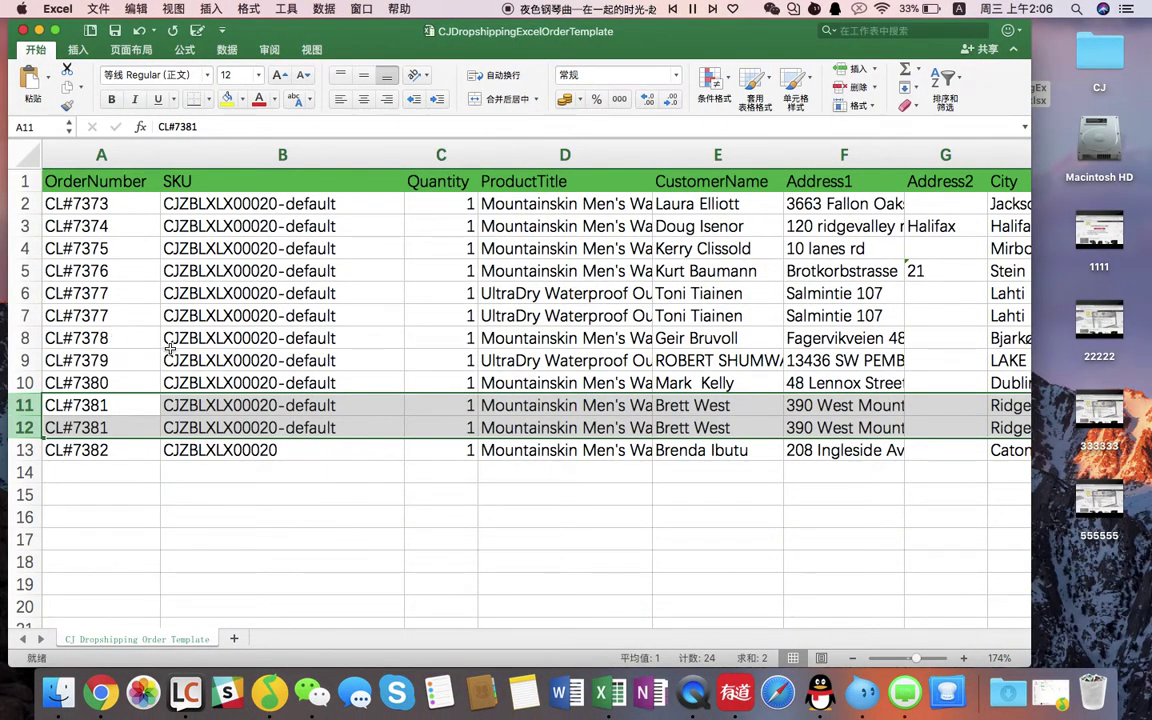
key(ctrl+Right)
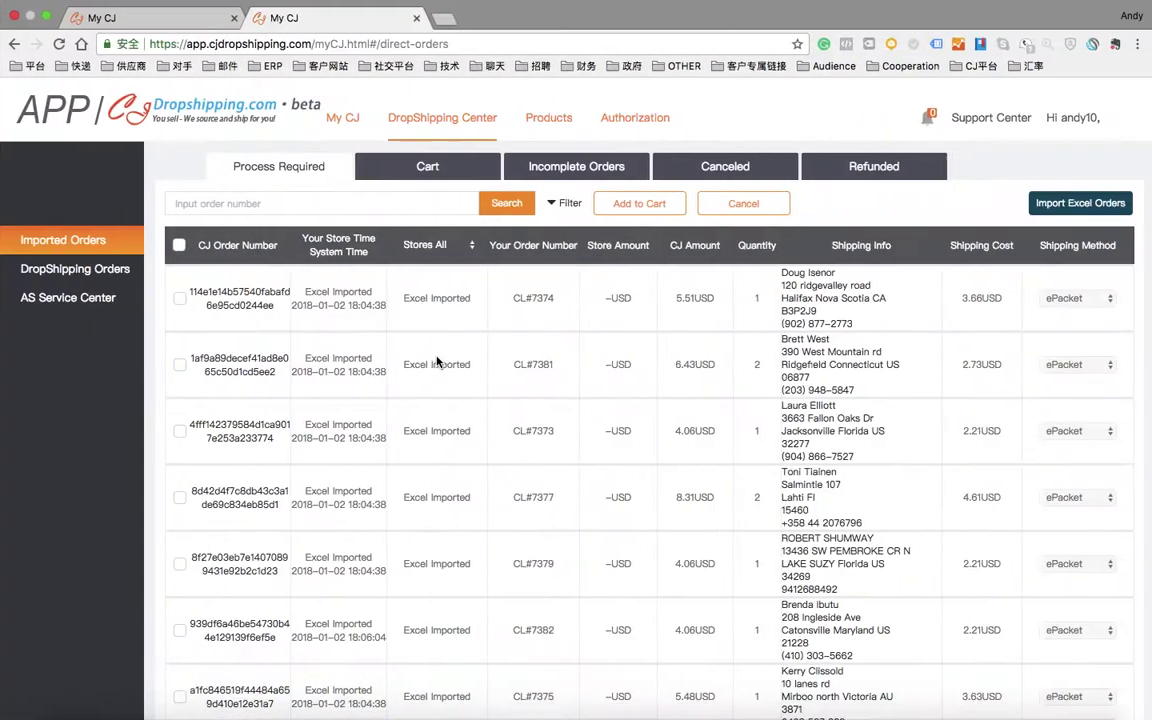
click(560, 370)
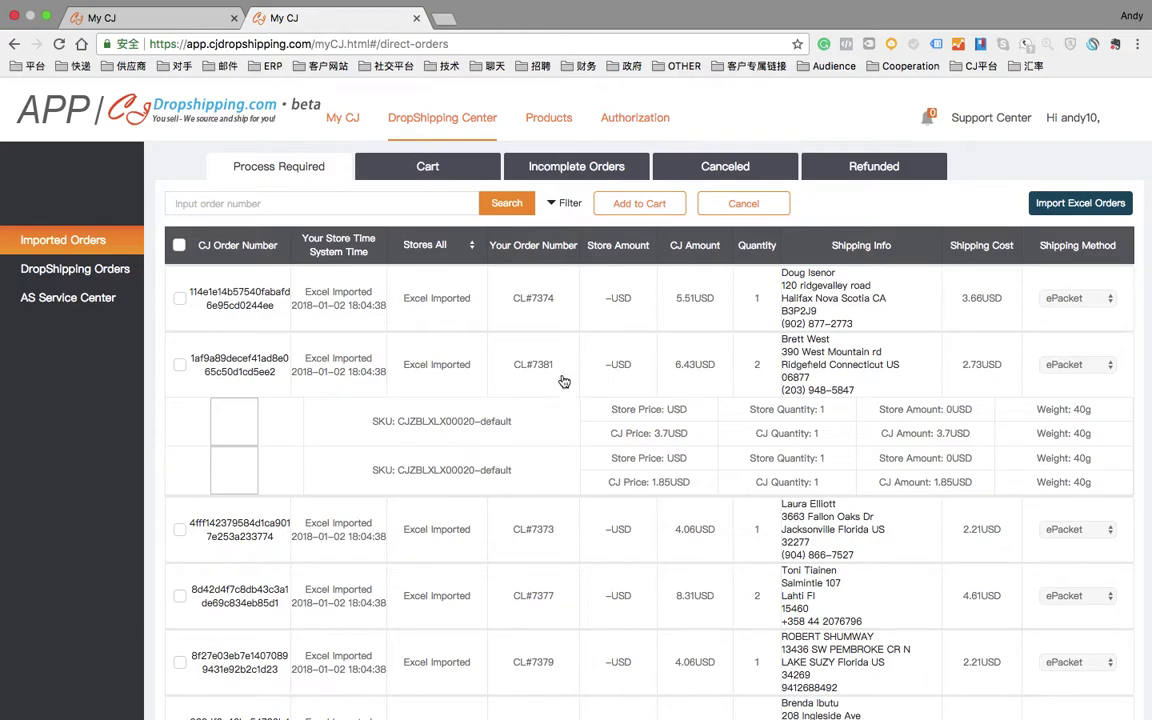
click(512, 449)
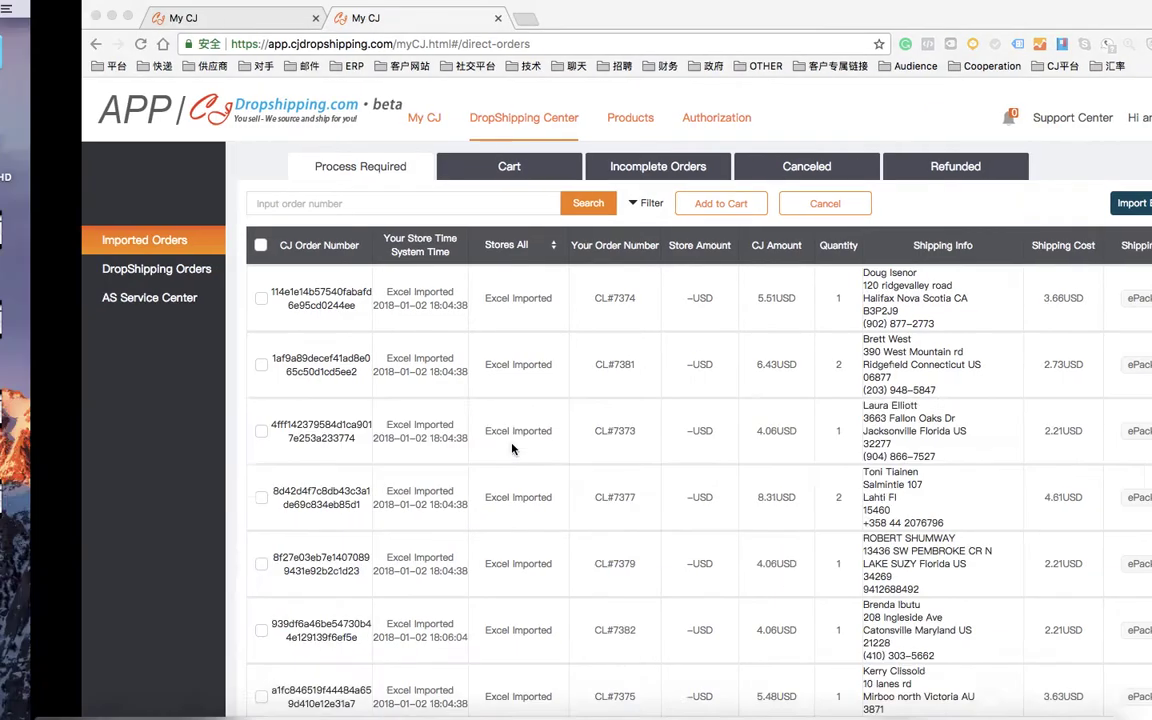
key(ctrl+Left)
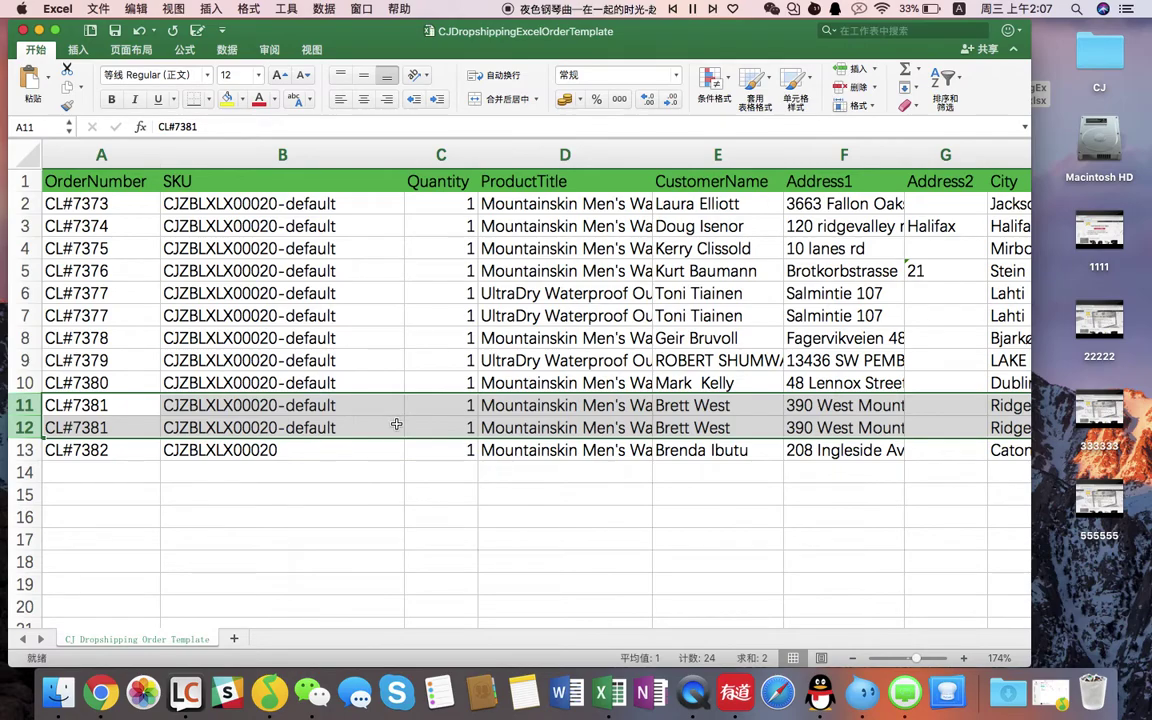
key(ctrl+Right)
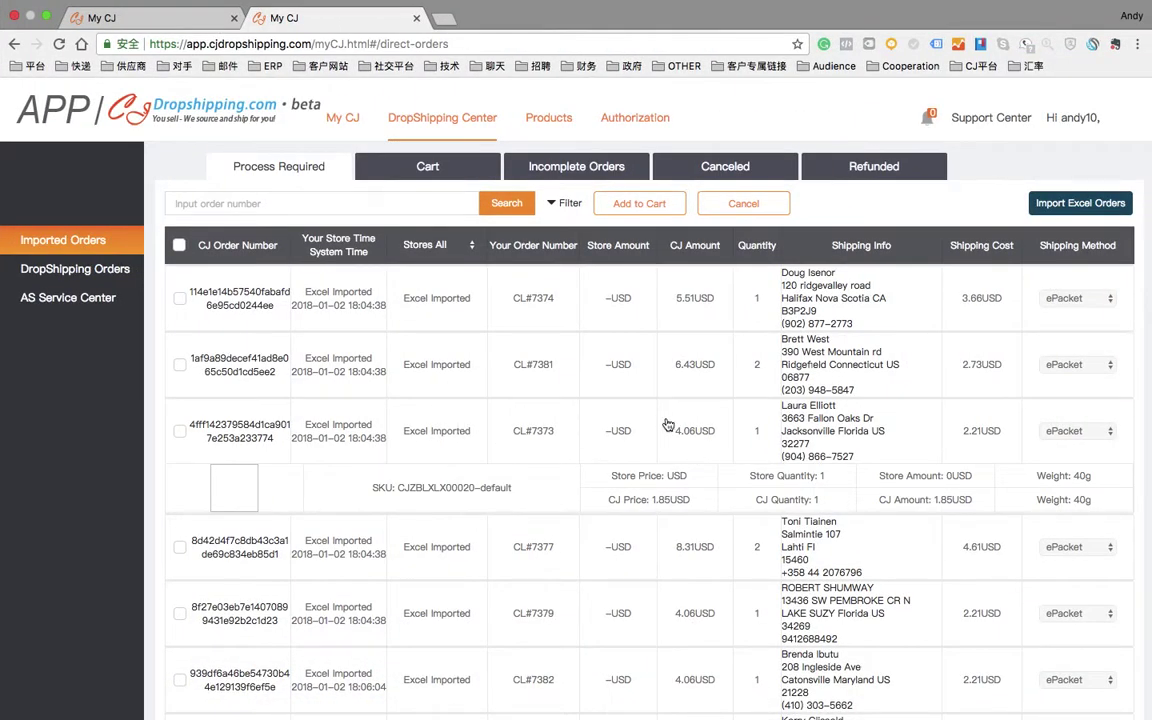
click(601, 383)
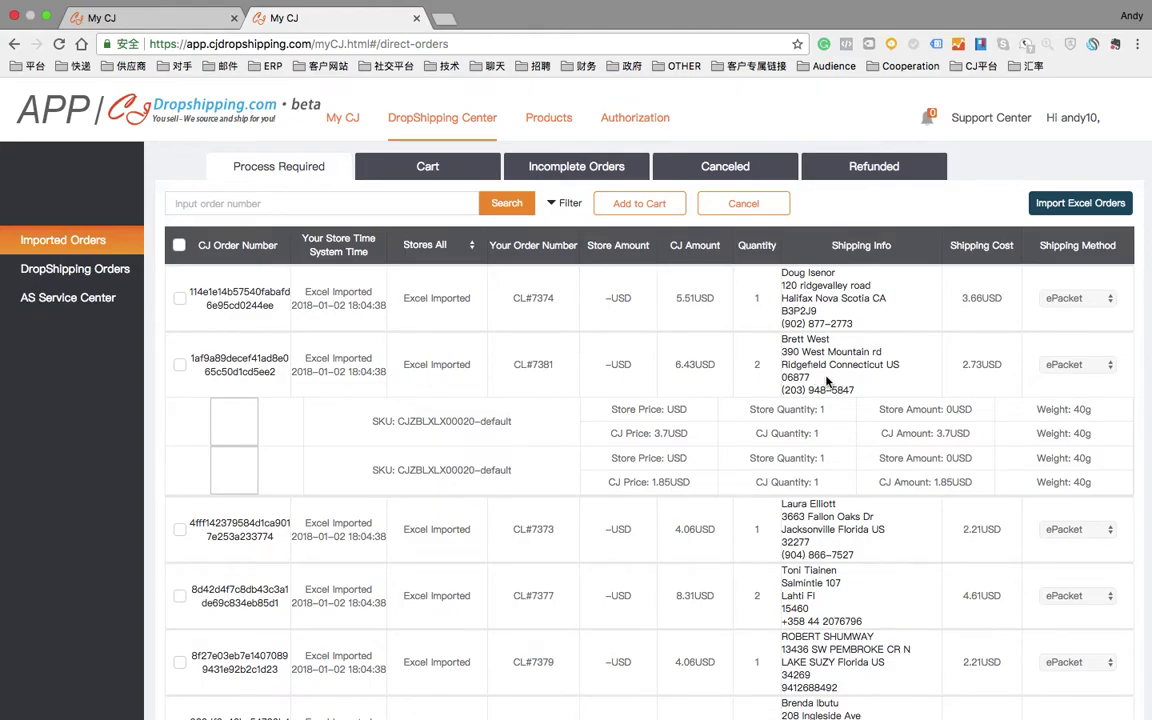
key(ctrl+Left)
scroll(688, 405, right, 3)
scroll(688, 405, right, 2)
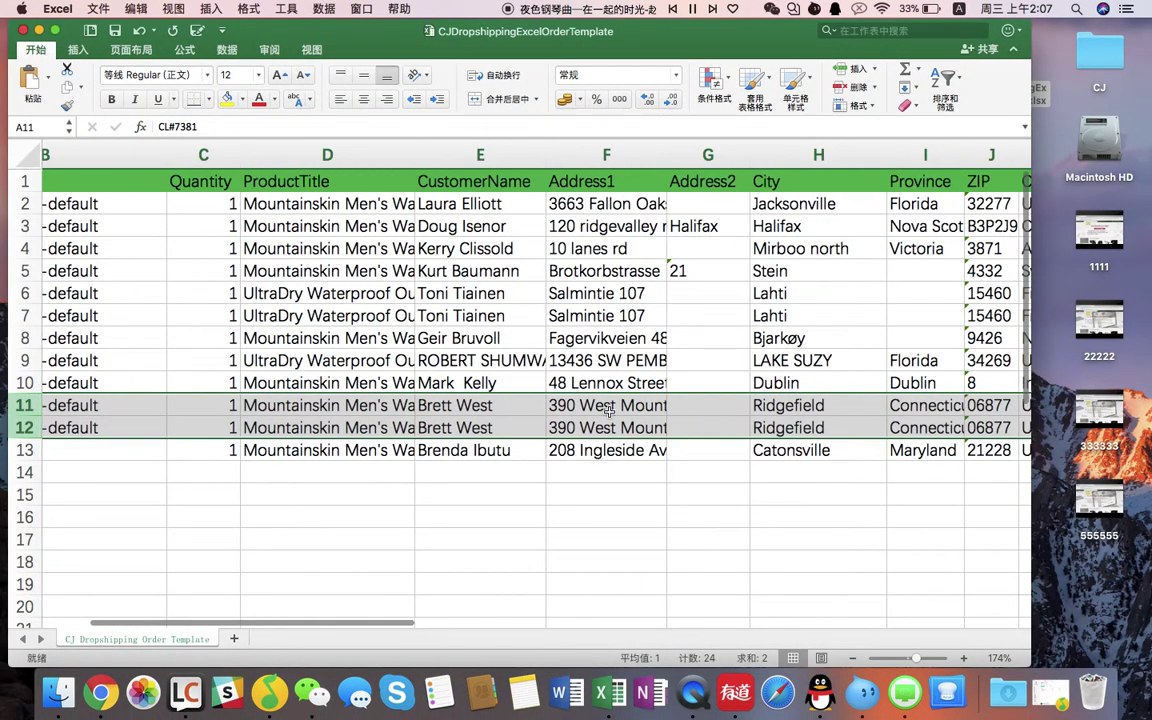
key(ctrl+Right)
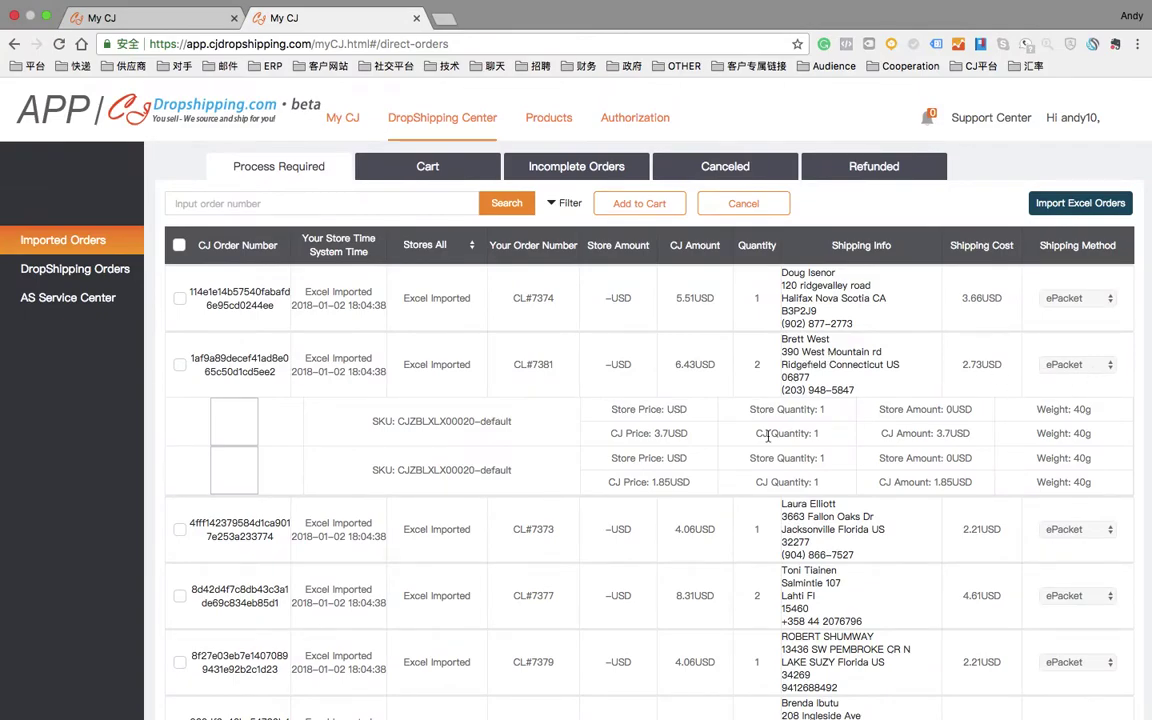
scroll(768, 435, down, 10)
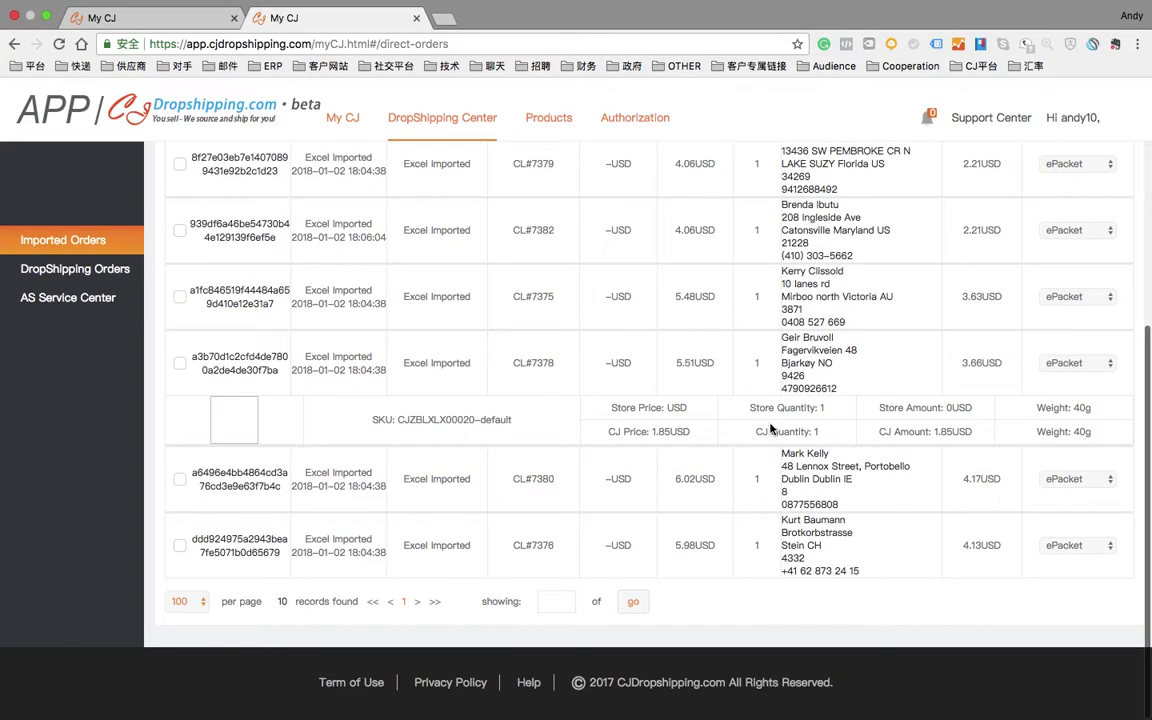
scroll(770, 432, up, 10)
mouse_move(410, 336)
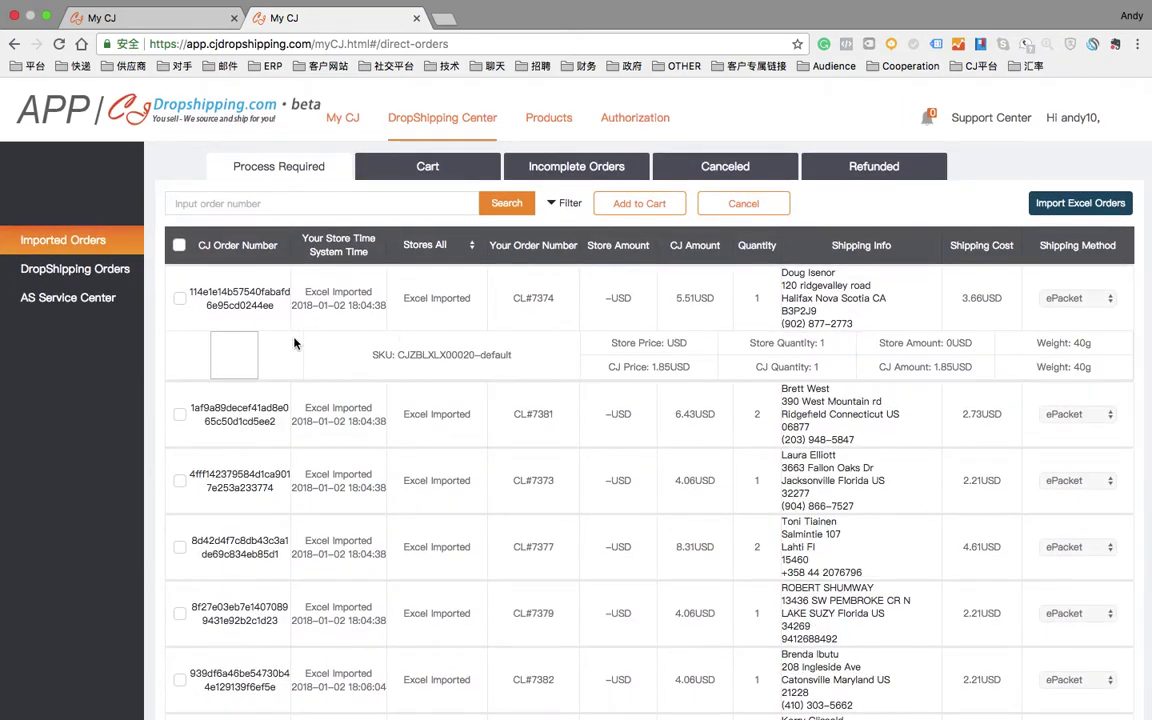
Step: Select all 10 imported orders and add them to the cart
click(180, 246)
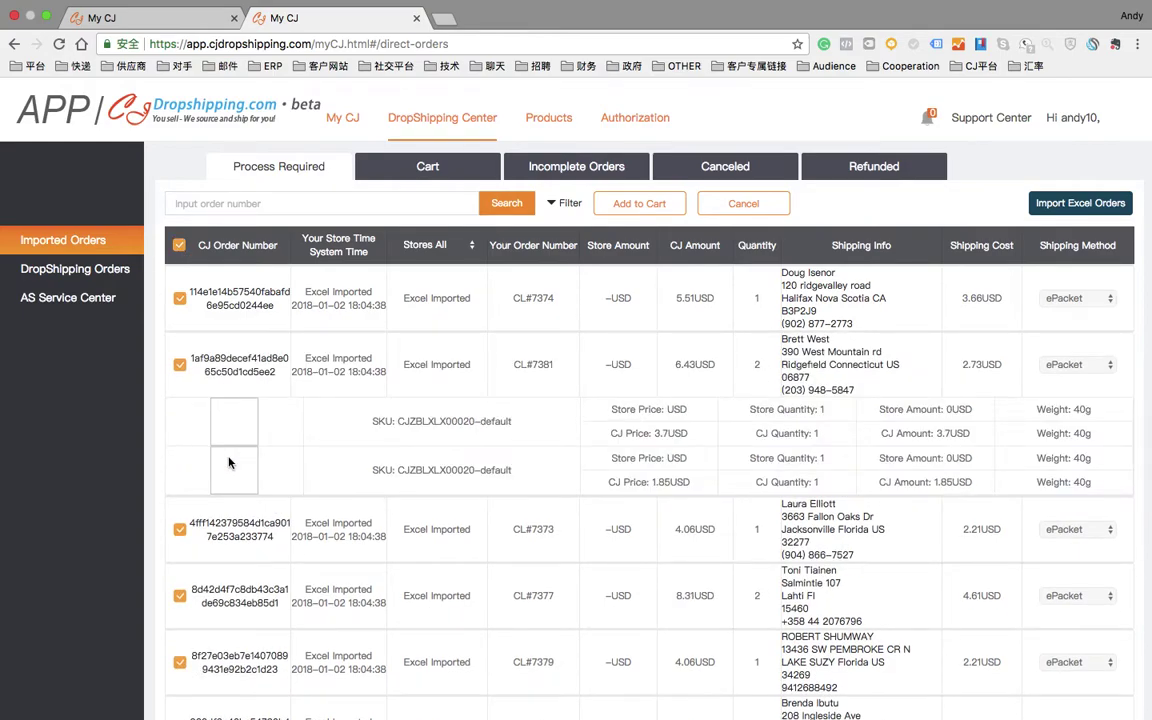
scroll(228, 462, down, 10)
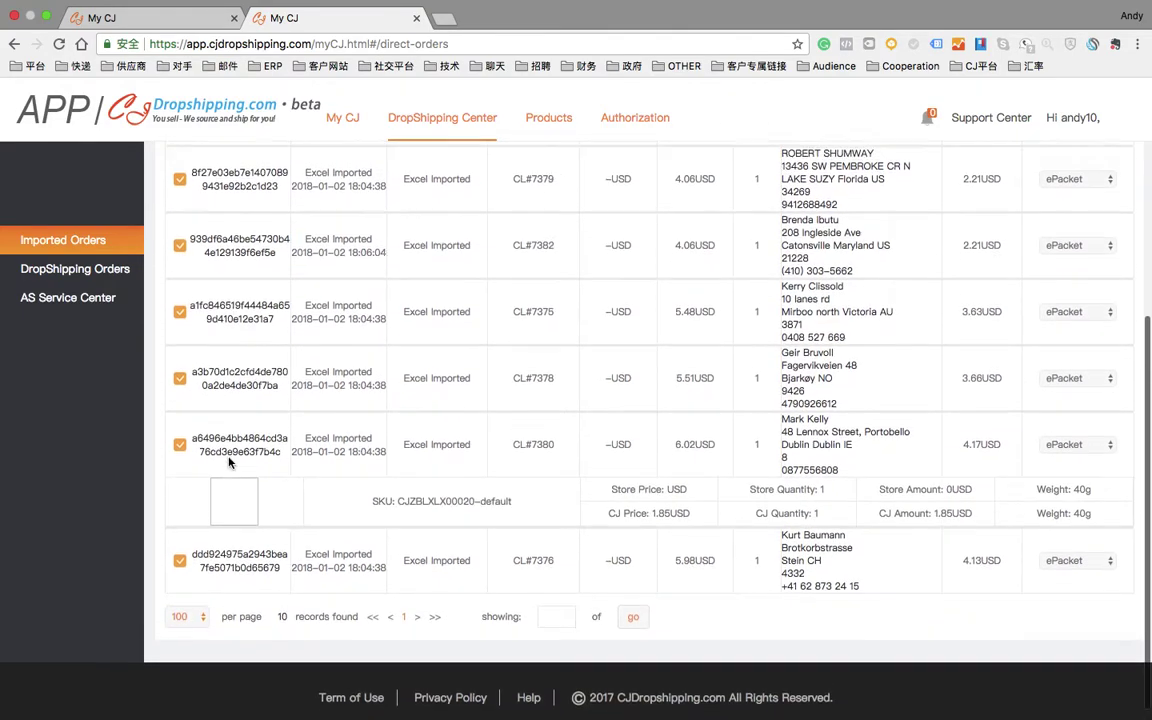
scroll(228, 462, up, 10)
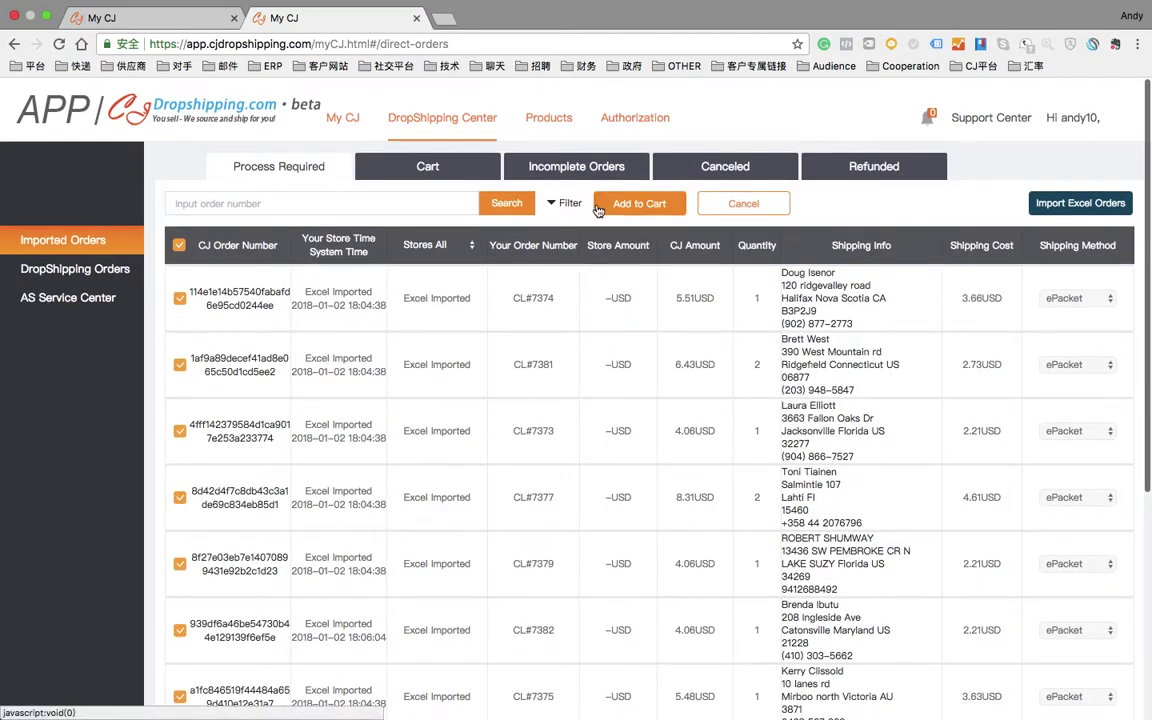
click(635, 207)
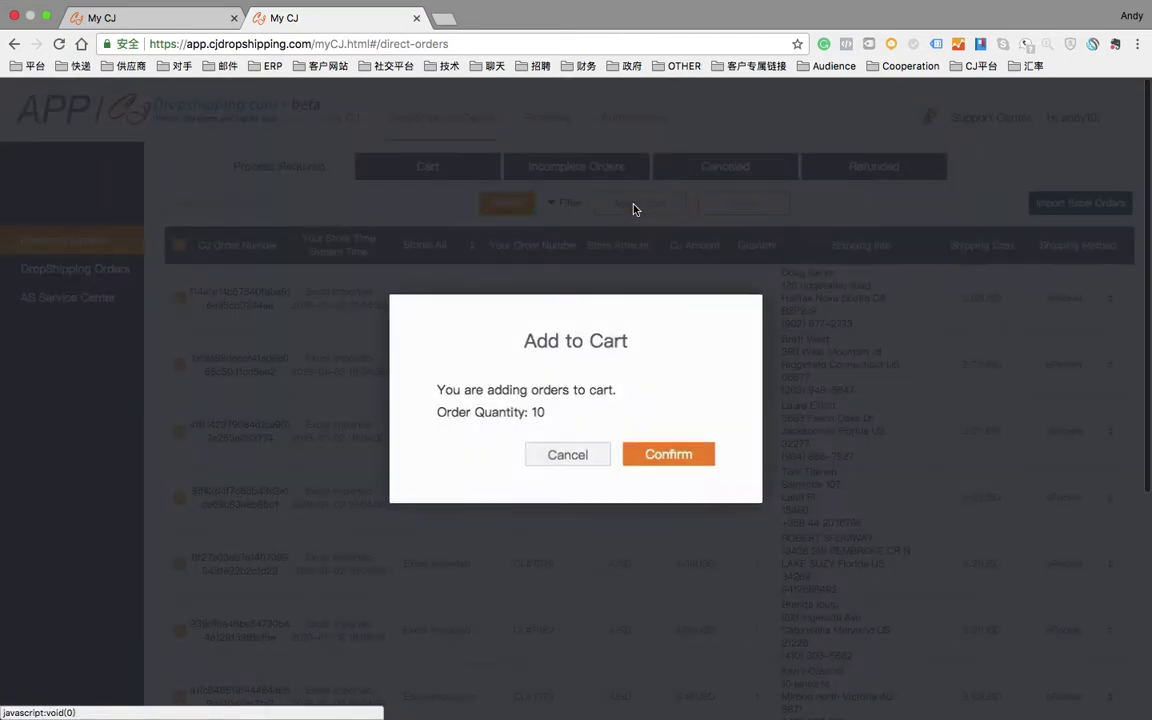
click(669, 457)
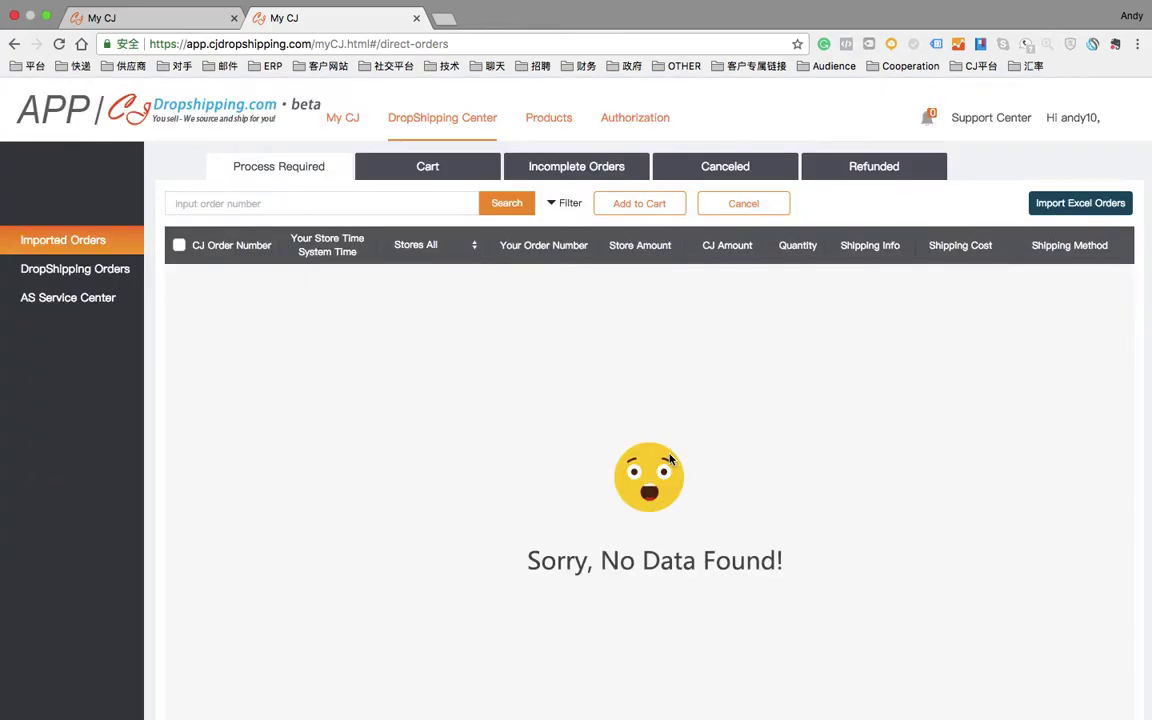
click(446, 165)
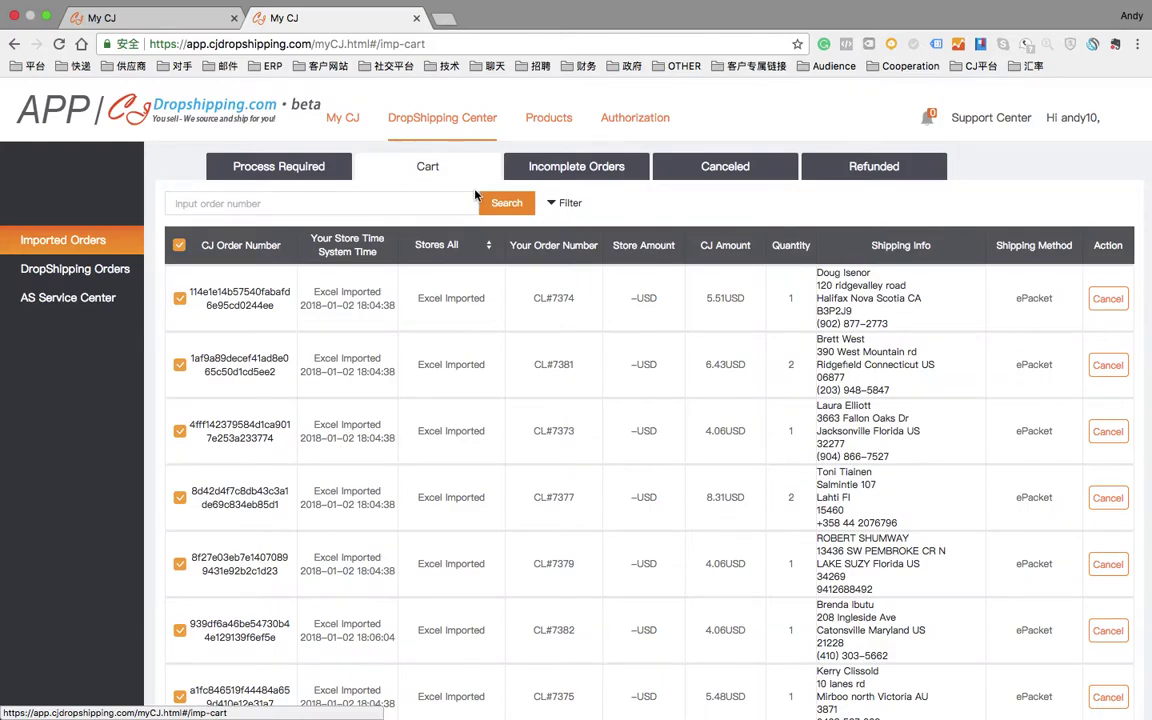
Step: Confirm the ten cart orders as one 55.42 USD order
scroll(490, 470, down, 5)
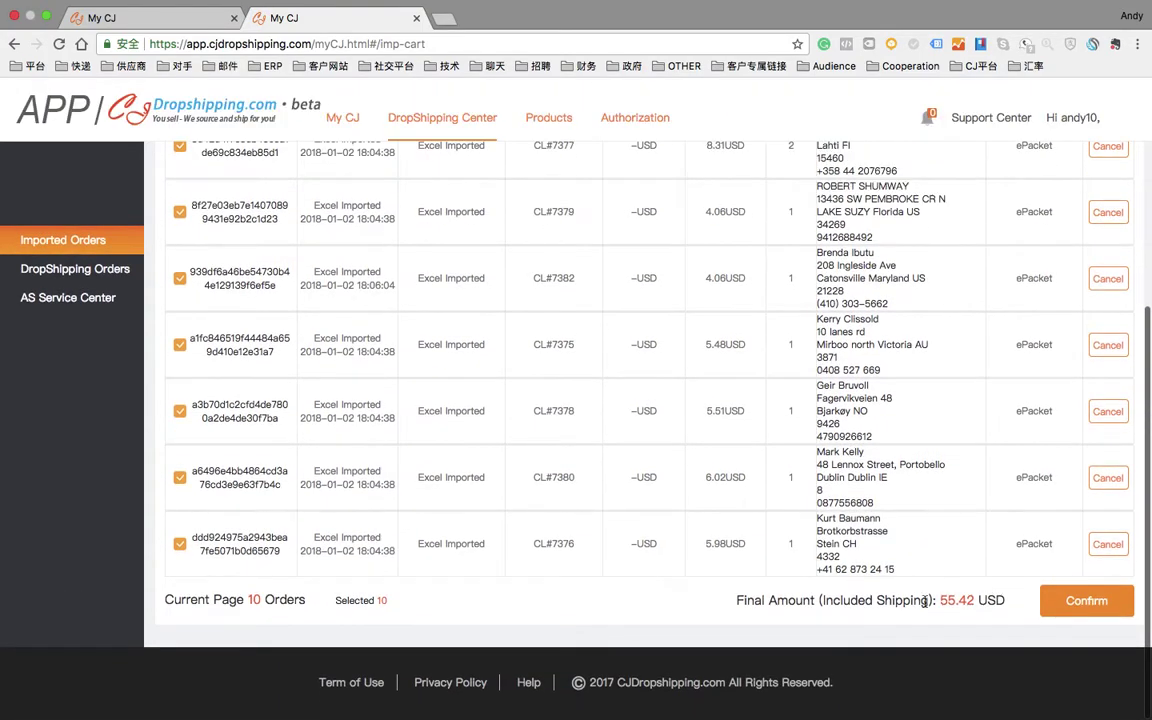
scroll(956, 380, up, 10)
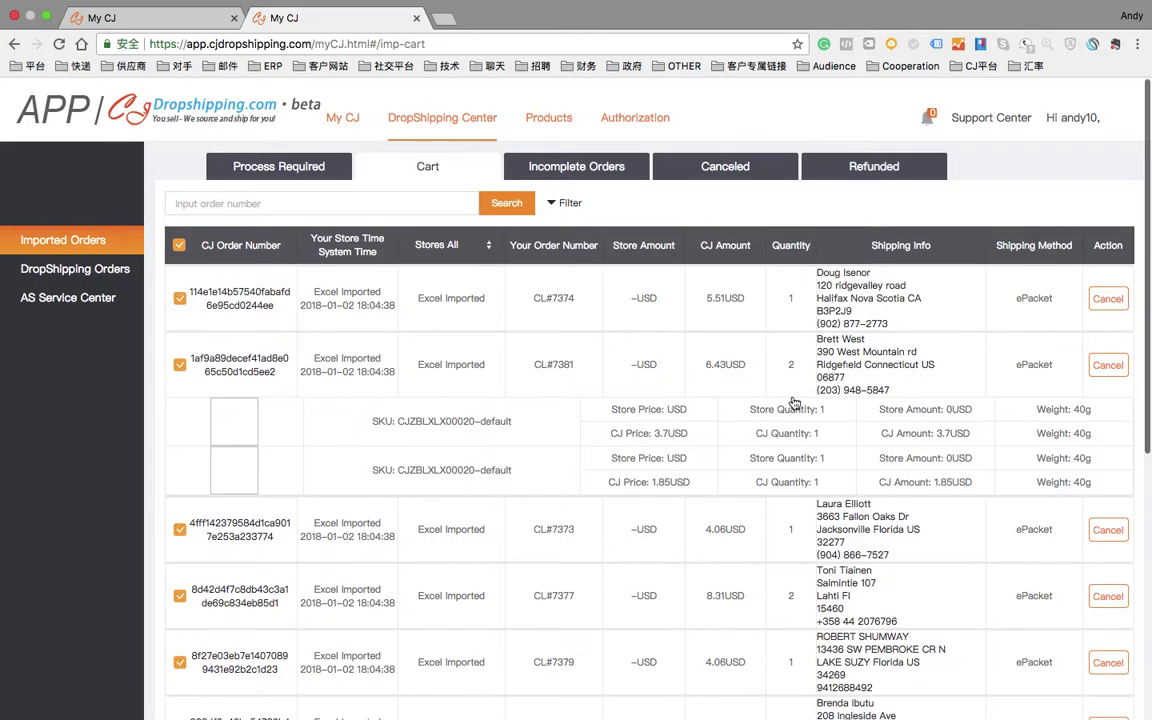
scroll(800, 420, down, 5)
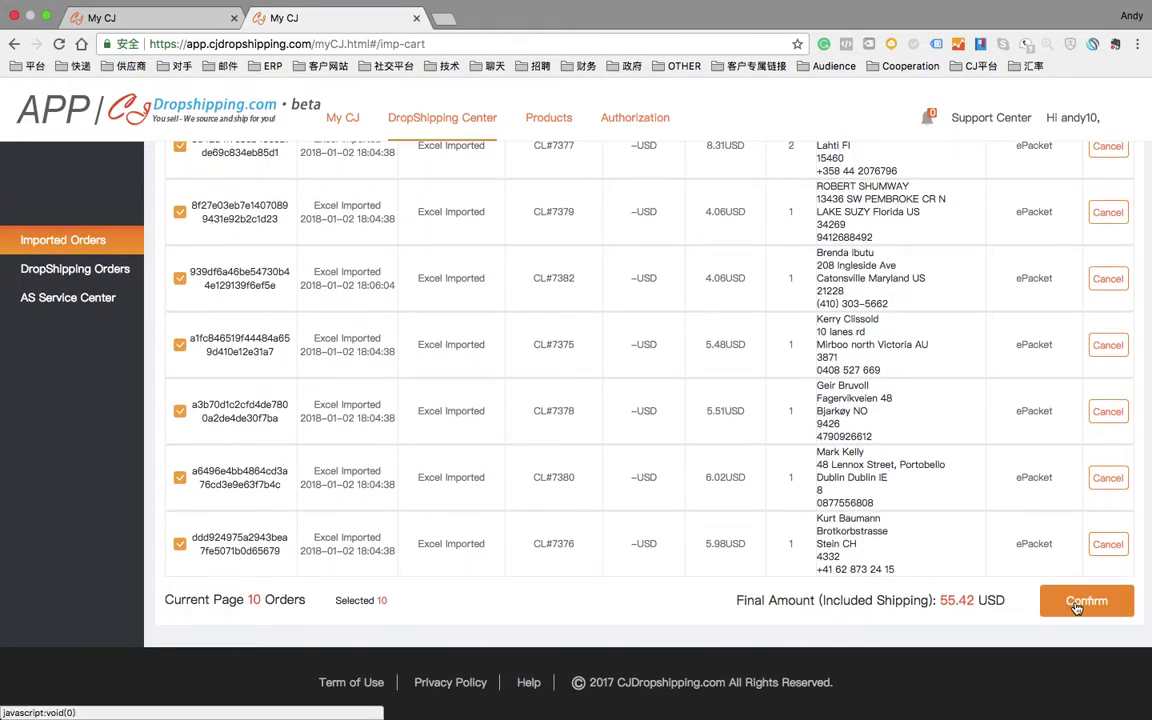
click(1076, 604)
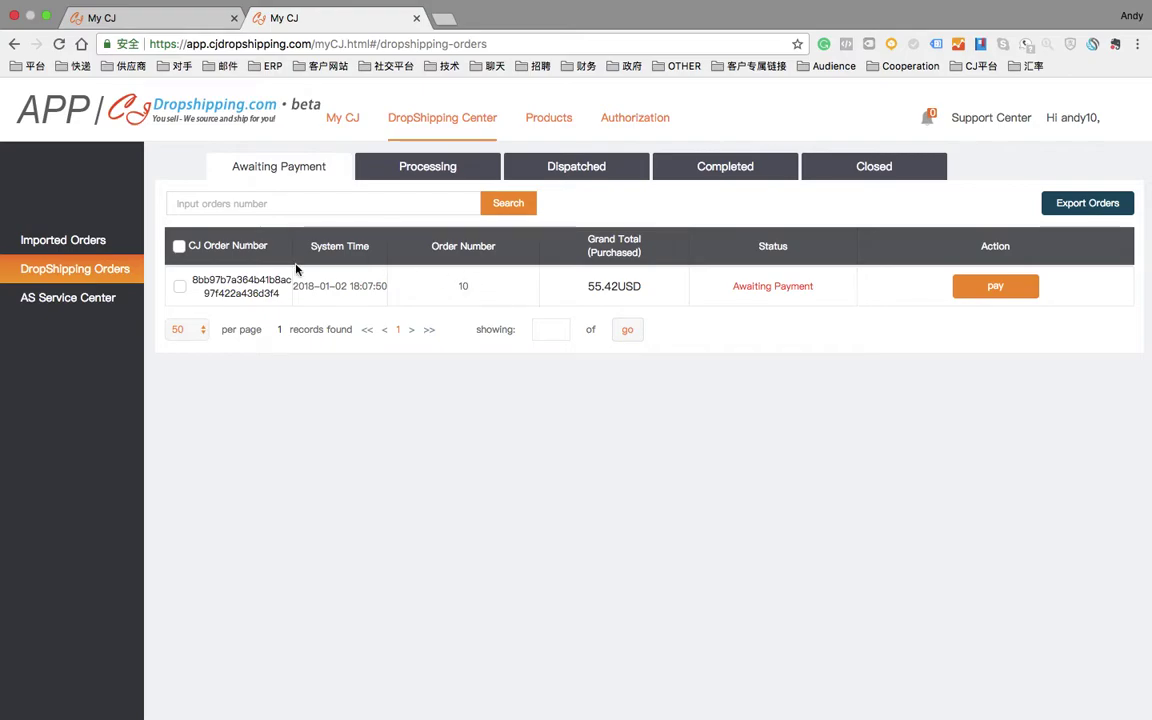
click(466, 289)
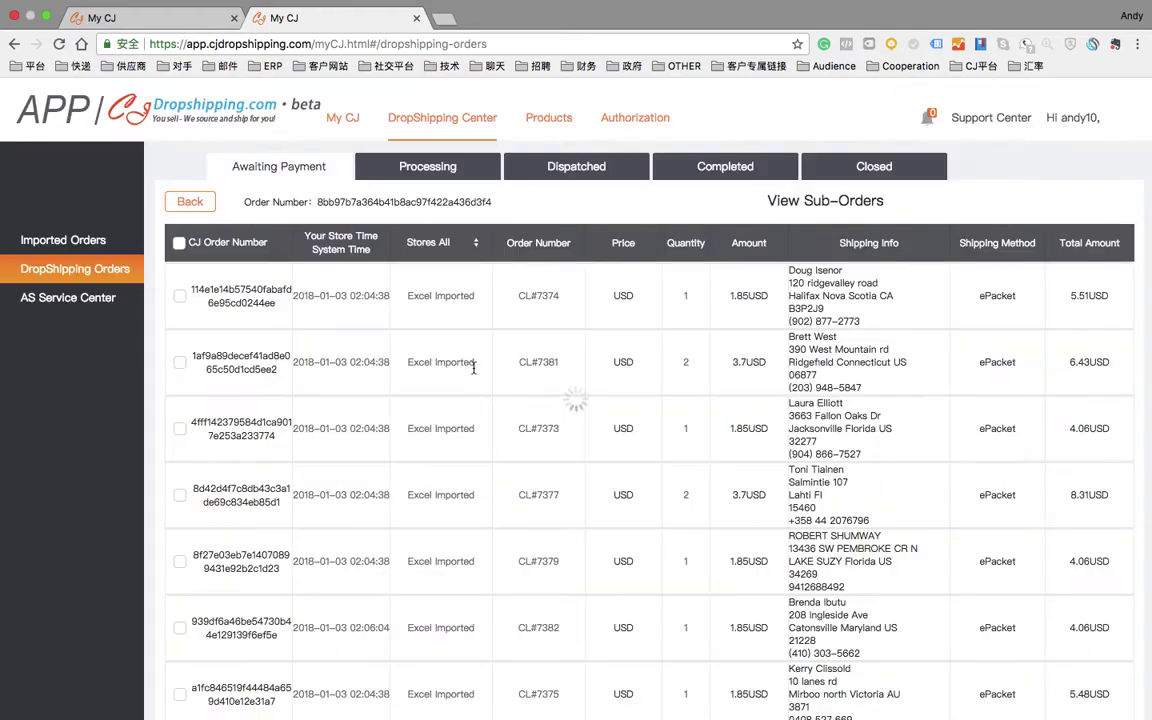
scroll(472, 394, down, 5)
scroll(474, 395, up, 5)
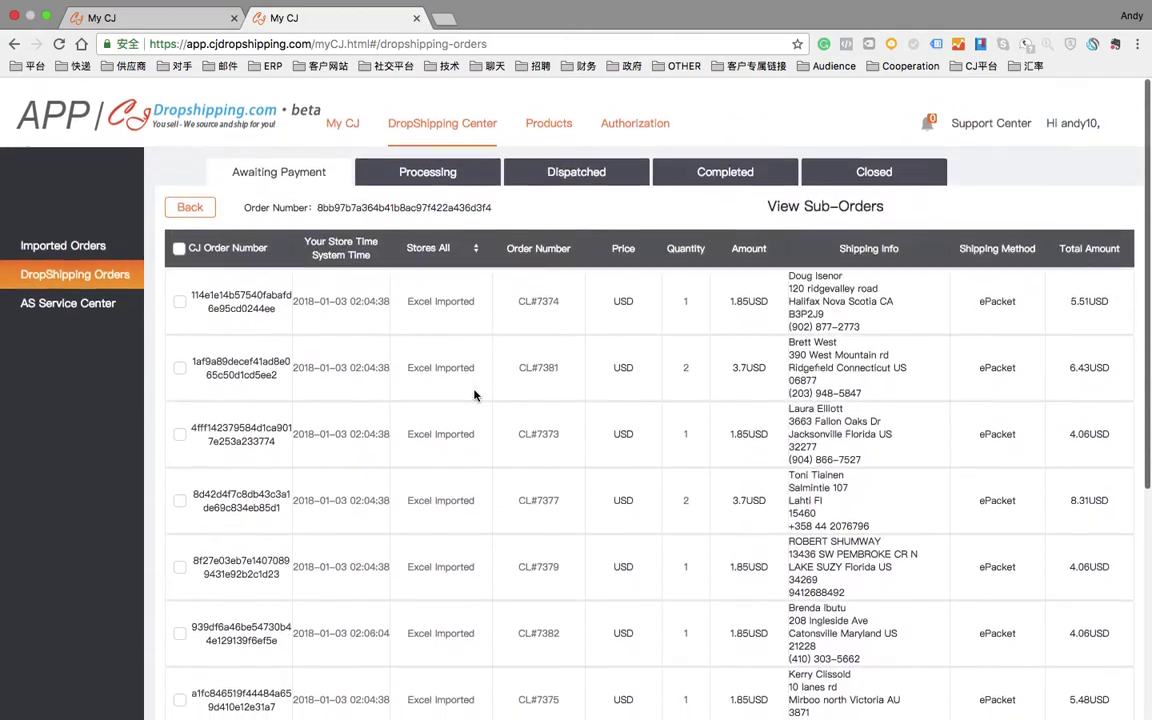
scroll(474, 395, down, 5)
scroll(474, 395, up, 5)
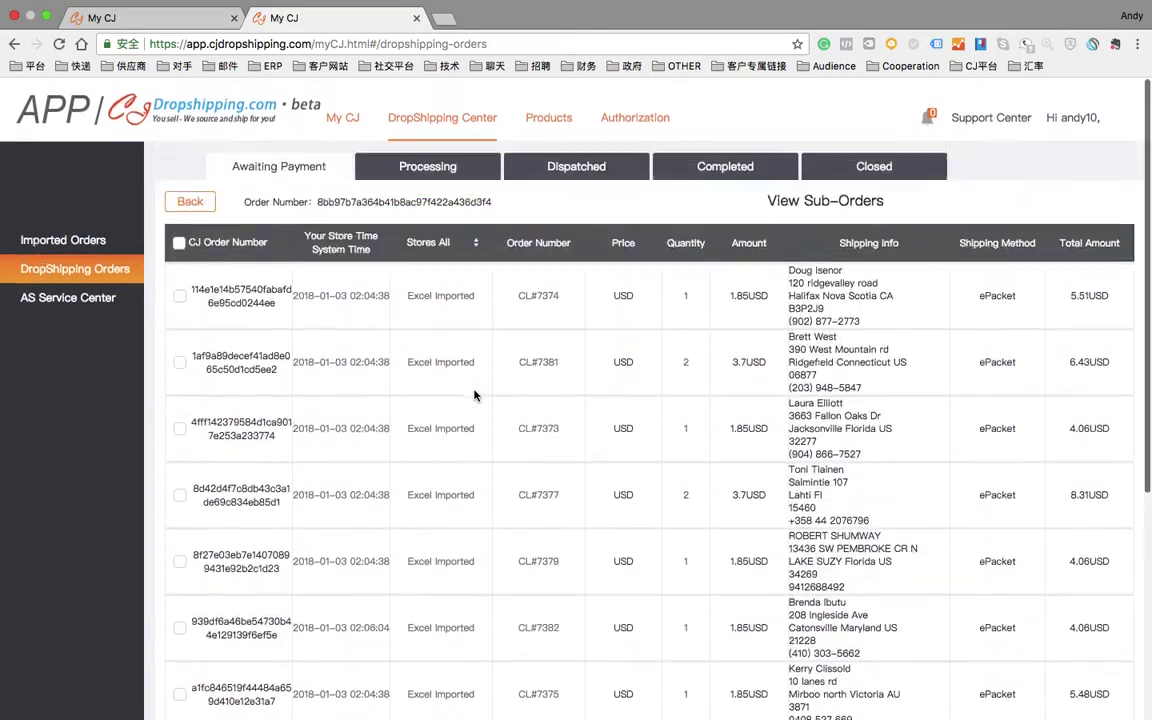
click(190, 201)
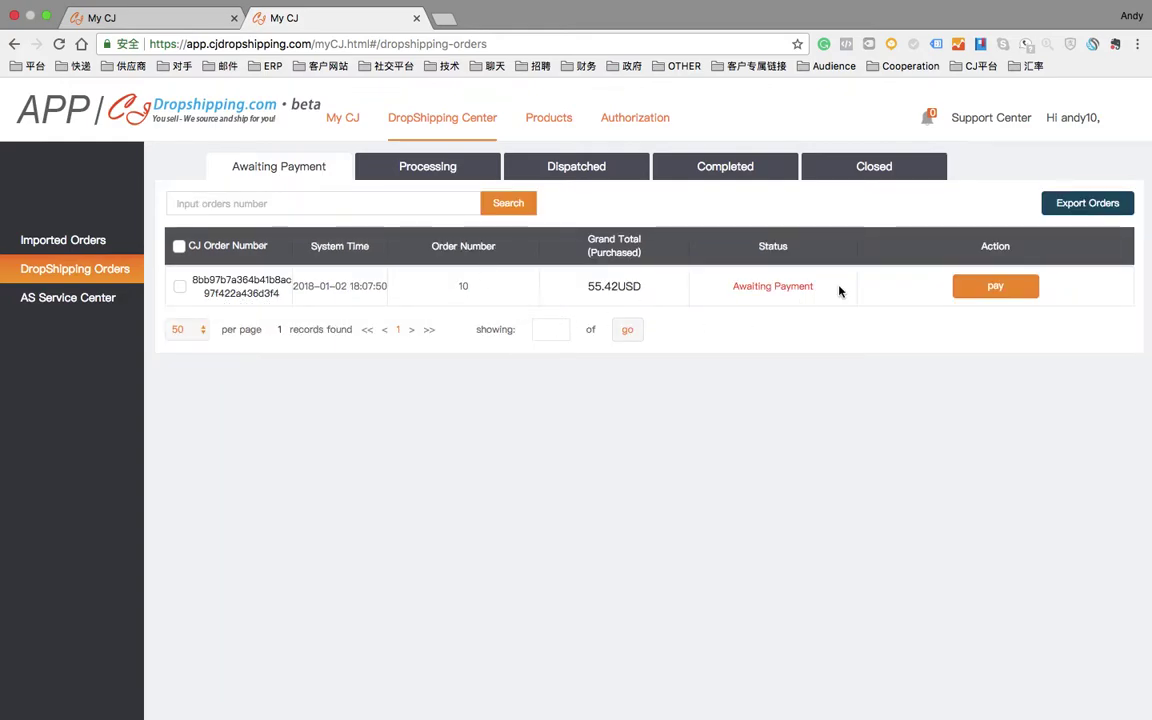
Step: Start payment for the 55.42 USD order and select PayPal as the method
click(1009, 287)
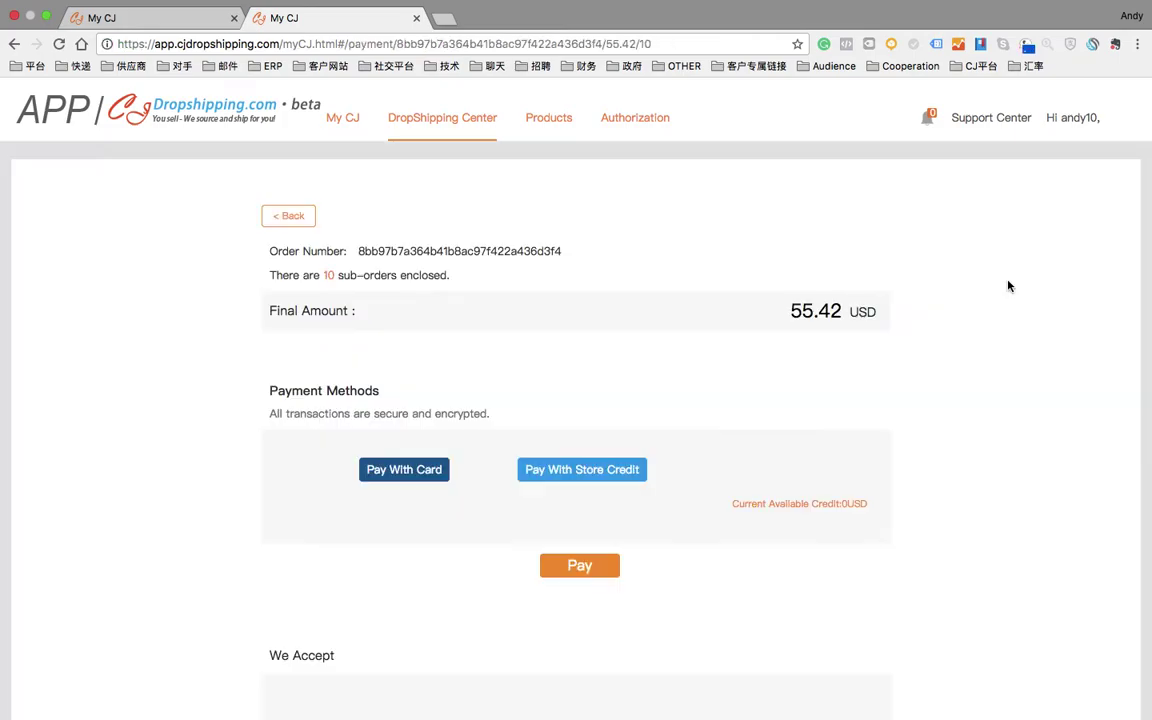
scroll(617, 411, down, 3)
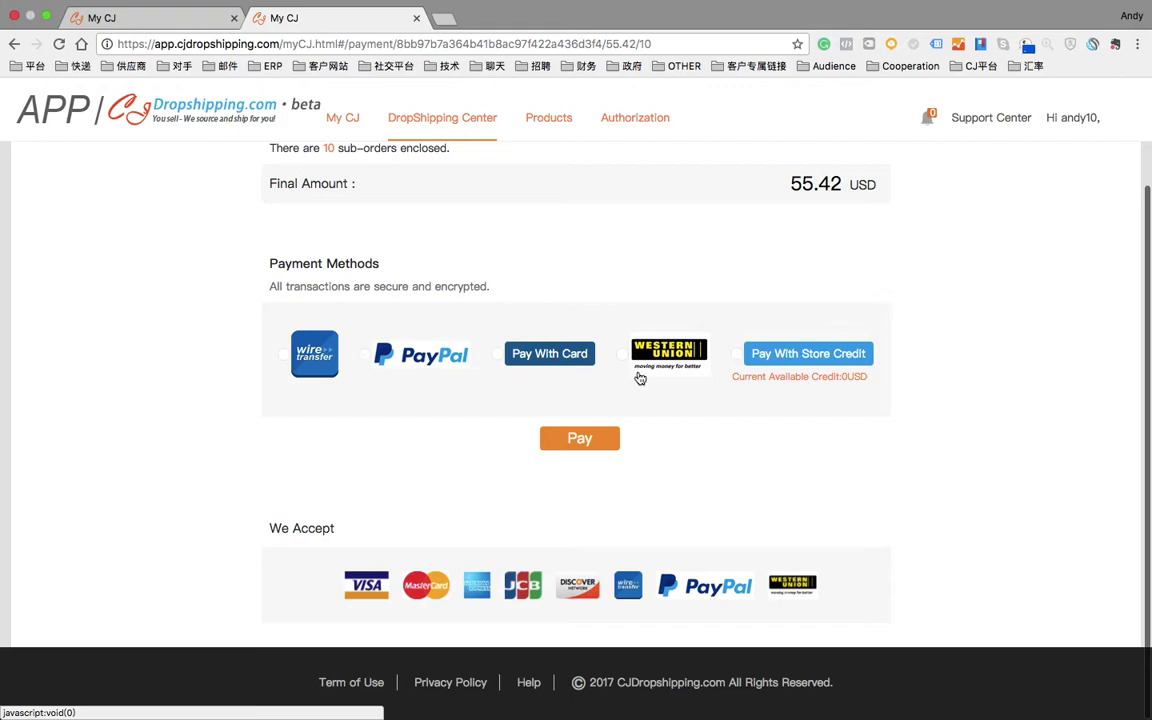
scroll(654, 380, up, 2)
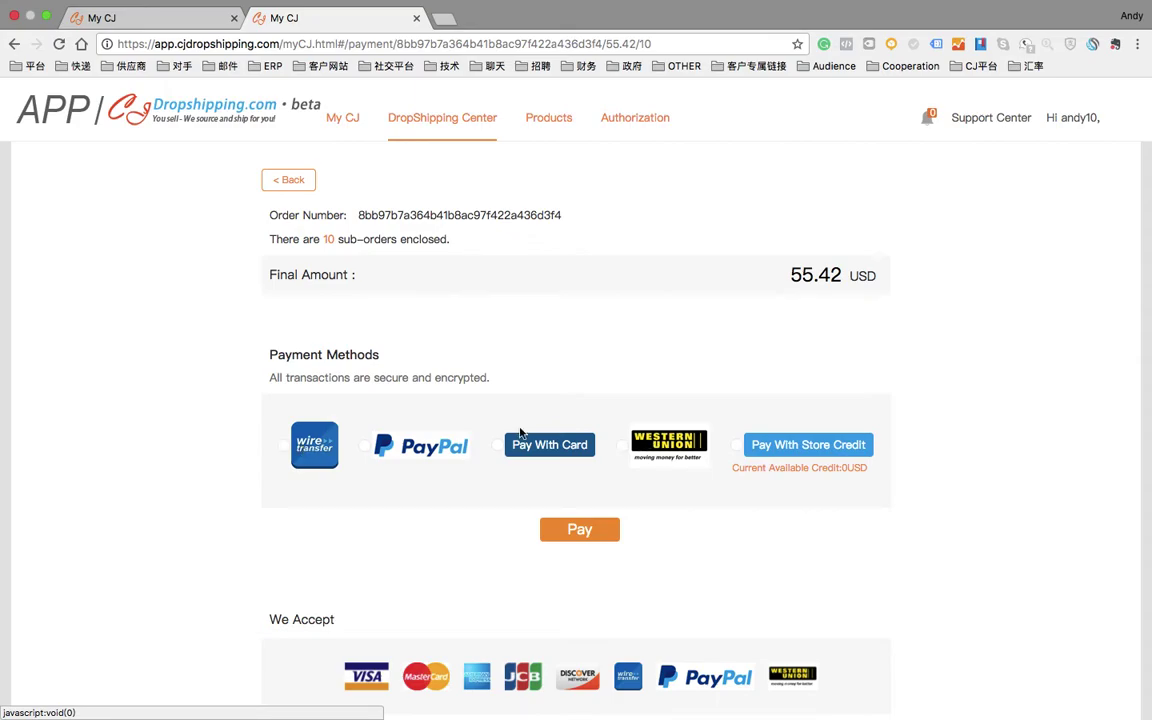
click(368, 450)
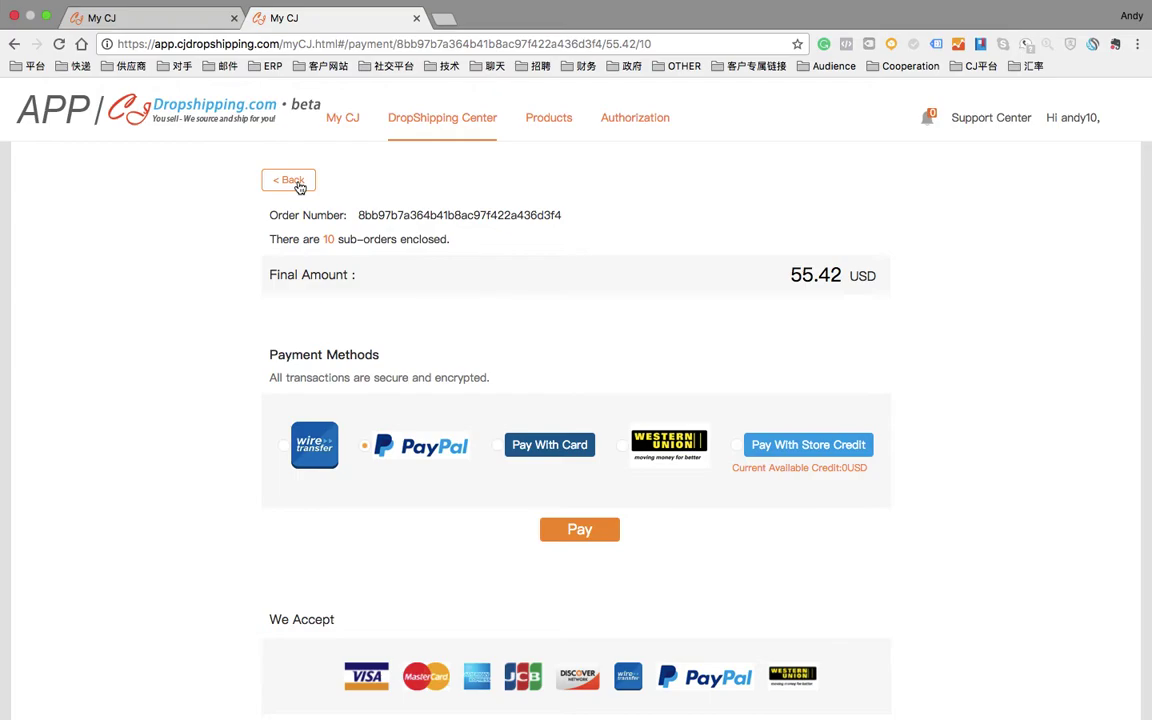
Step: Leave the payment page and start a new Excel order import using Copy paste
click(296, 182)
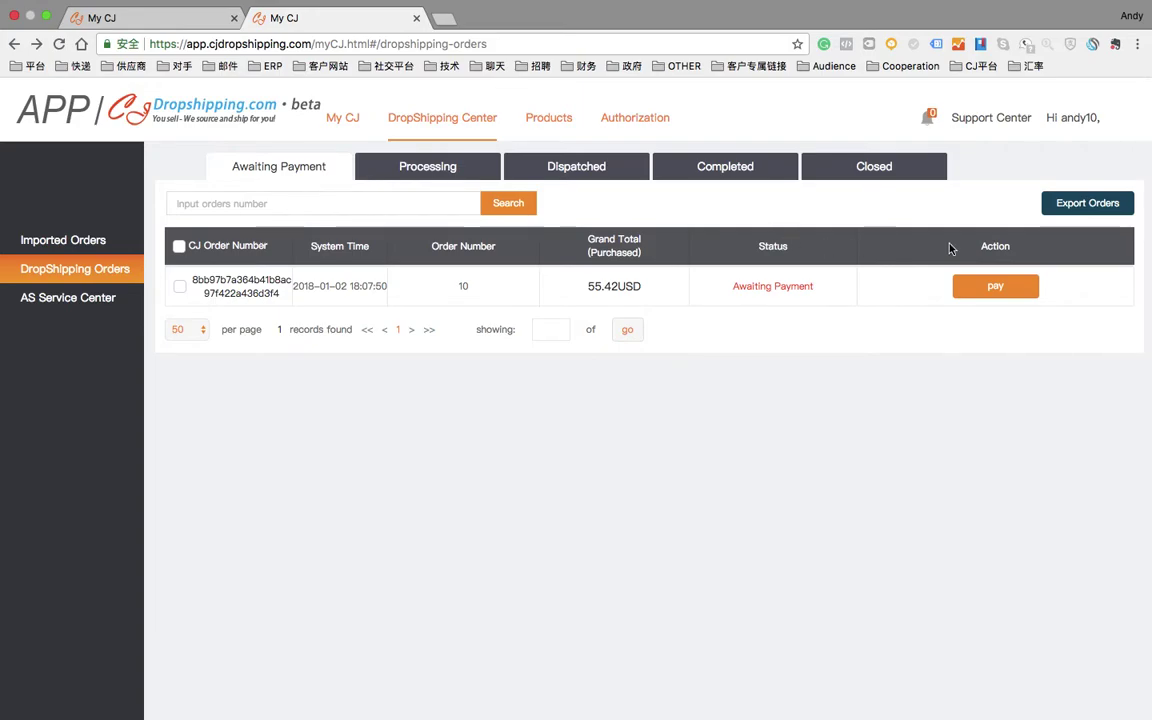
click(83, 252)
mouse_move(1098, 205)
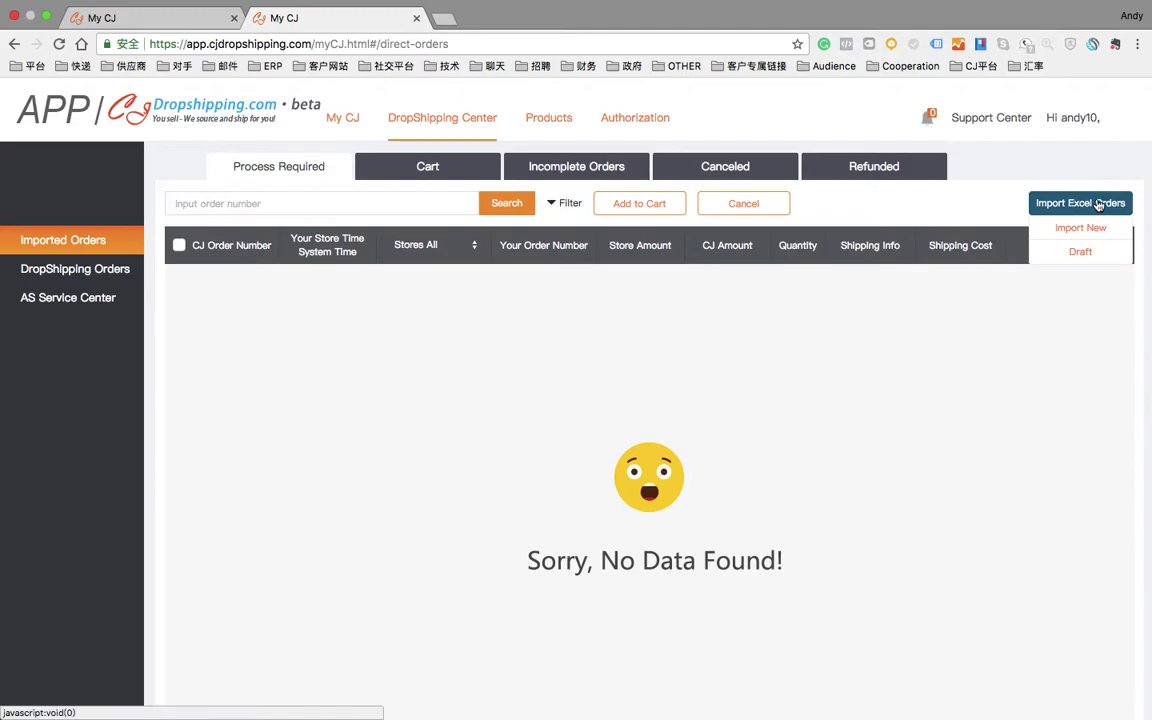
click(1090, 228)
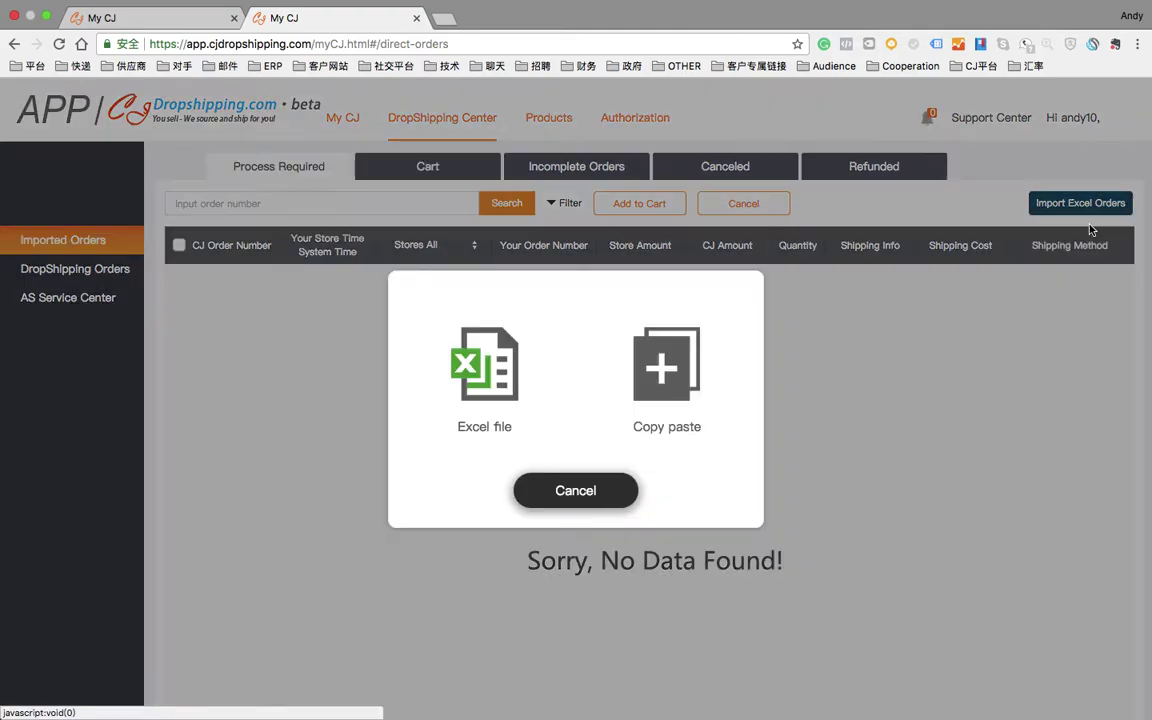
click(672, 396)
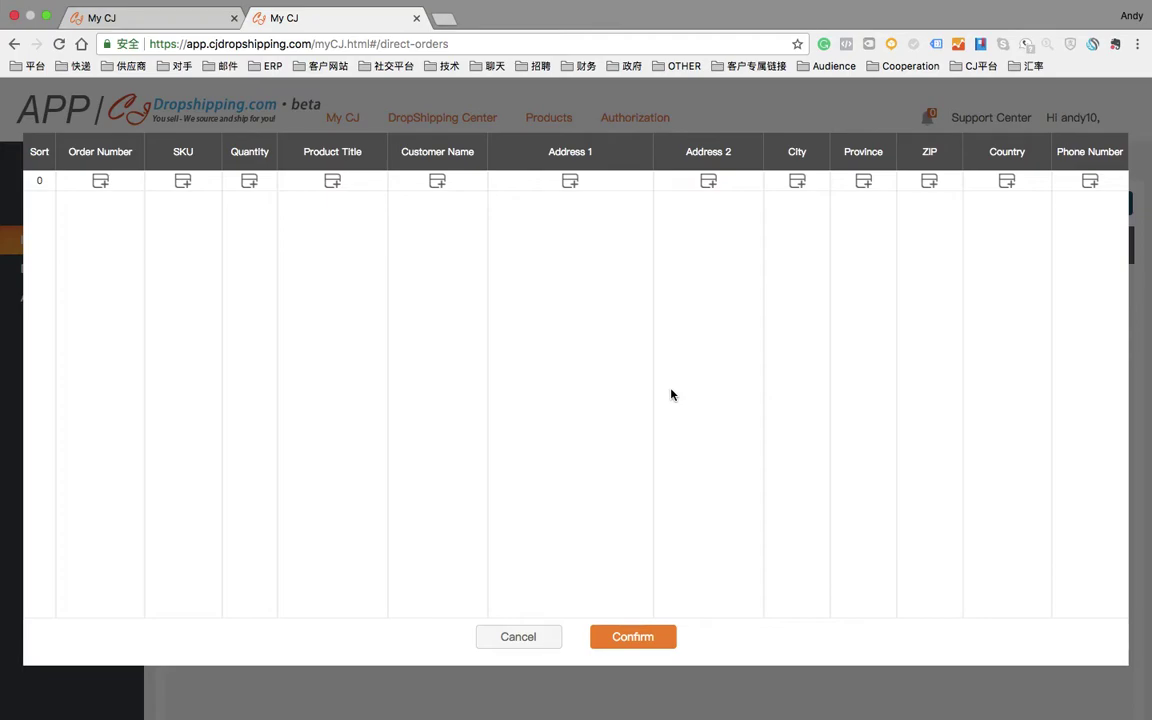
Step: Paste the order numbers from Excel column A into the Order Number column
click(100, 183)
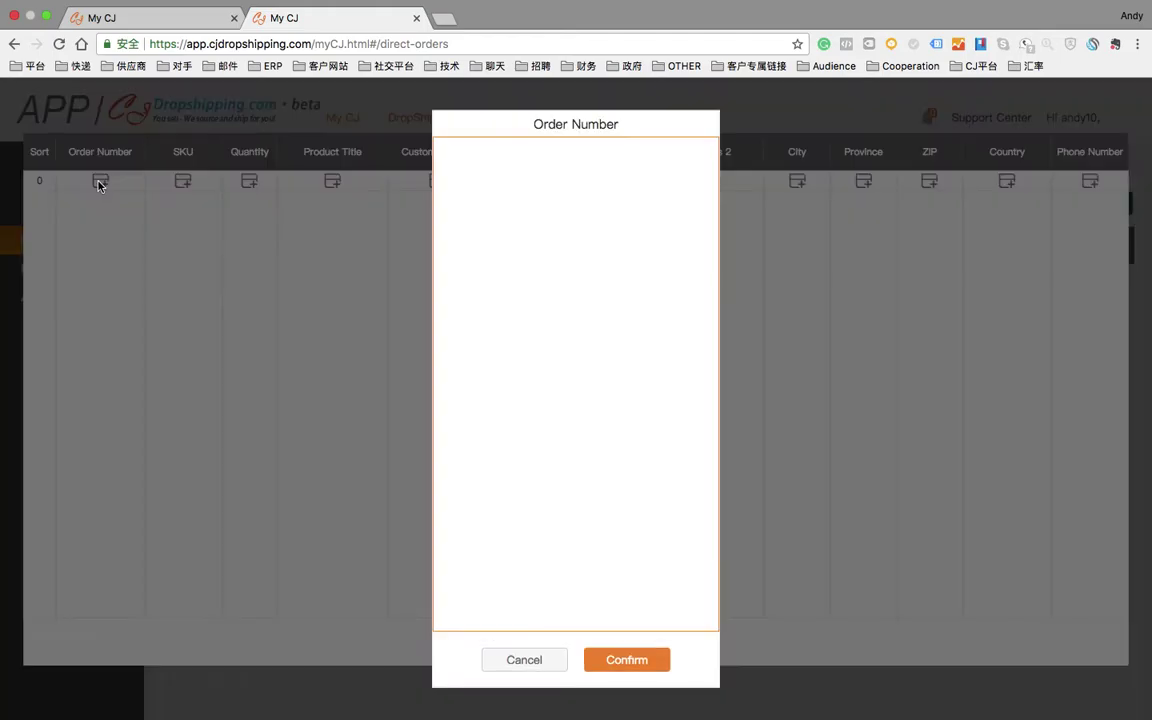
key(ctrl+Left)
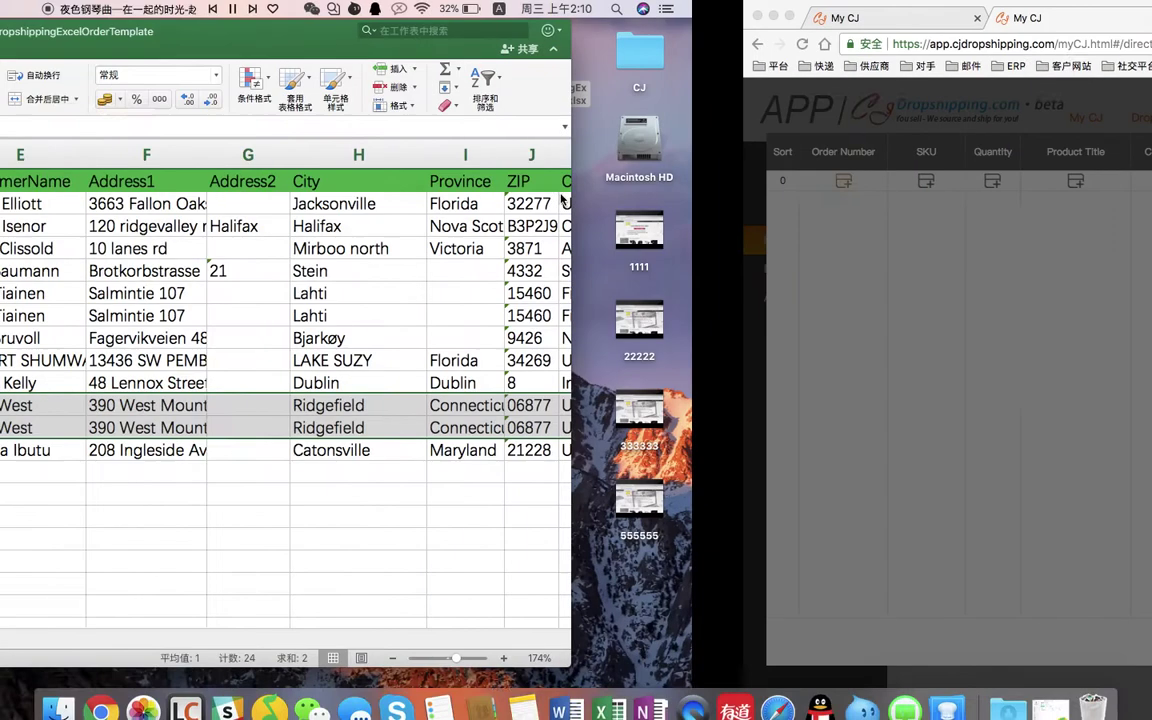
scroll(112, 206, left, 5)
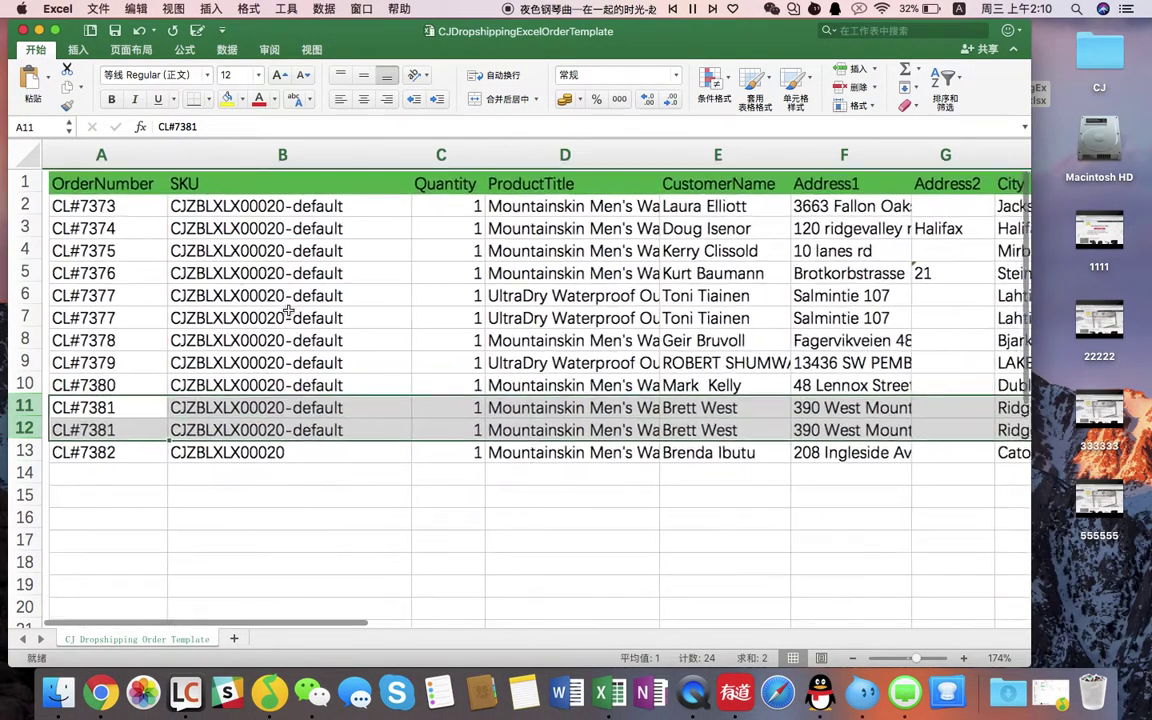
drag(121, 208, 104, 446)
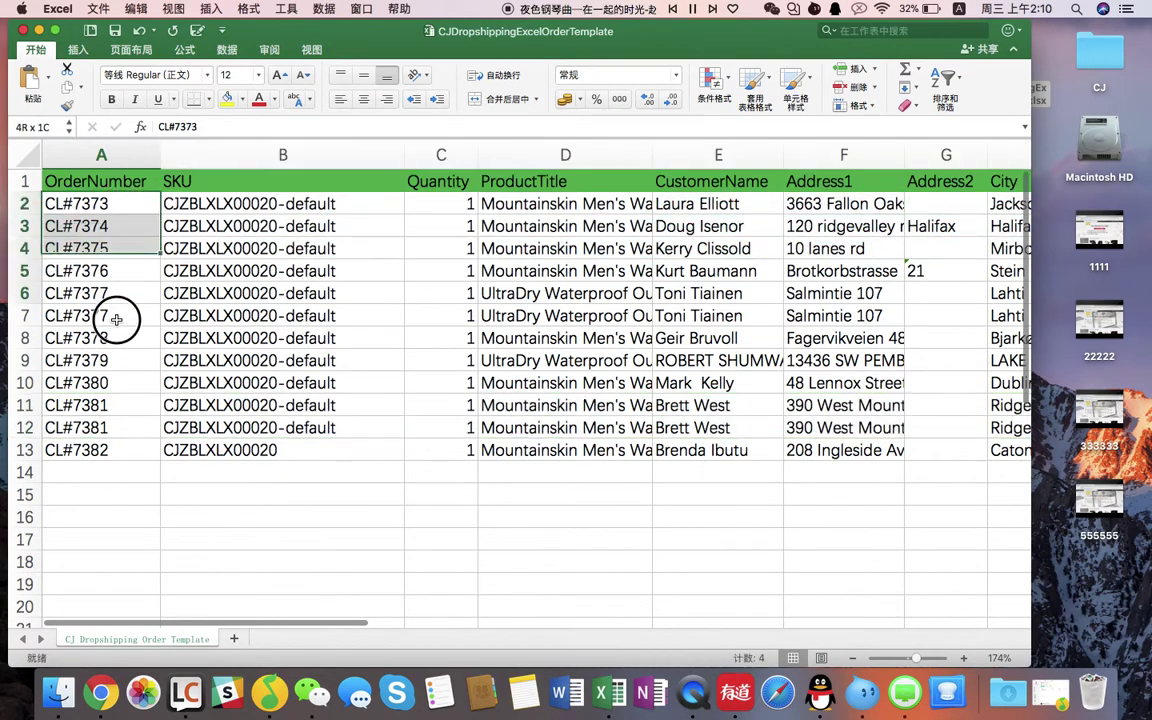
key(super+c)
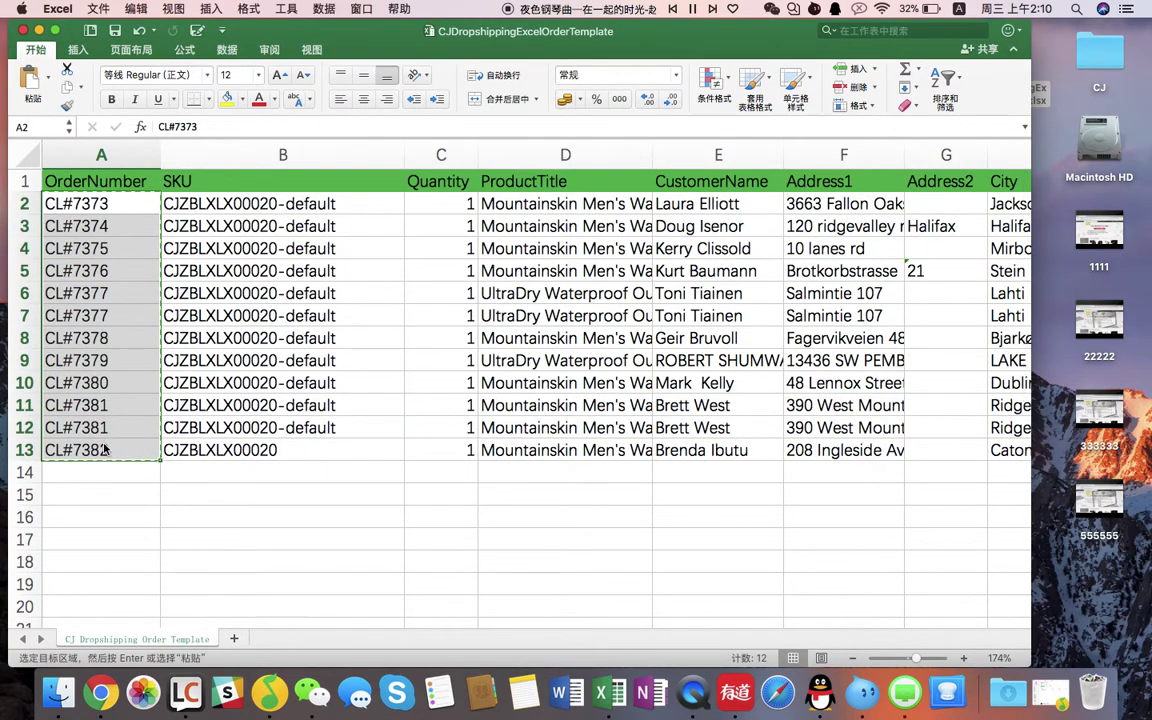
key(ctrl+Right)
click(545, 195)
key(super+v)
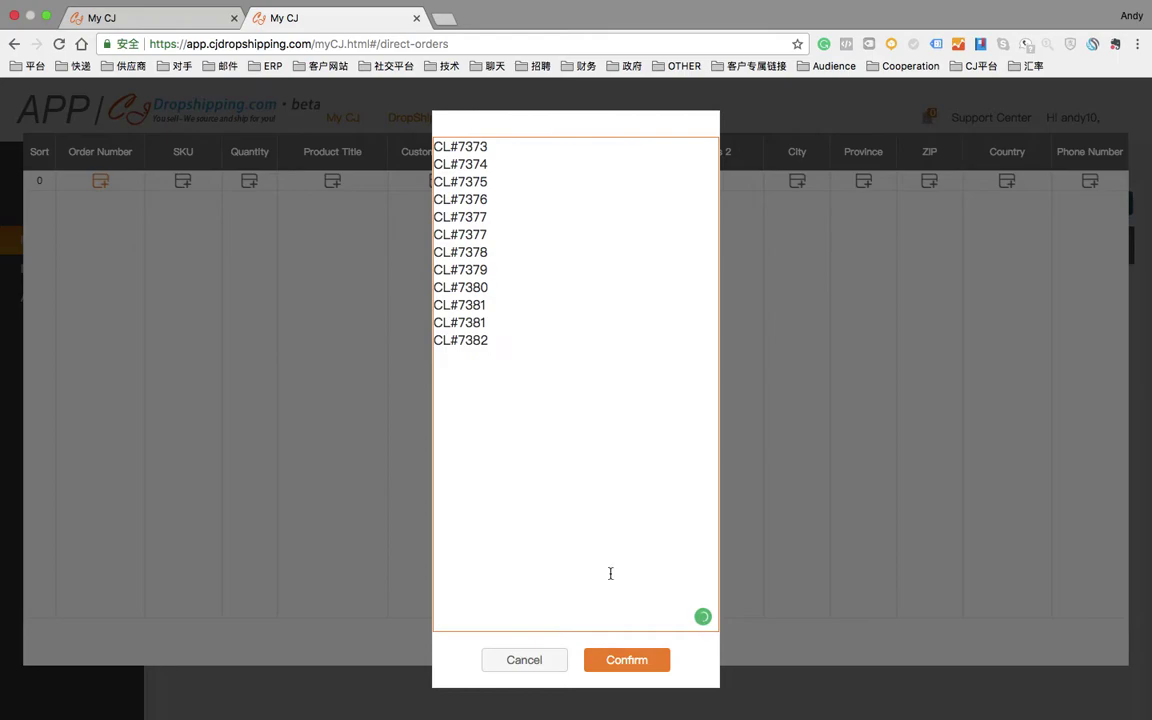
click(622, 657)
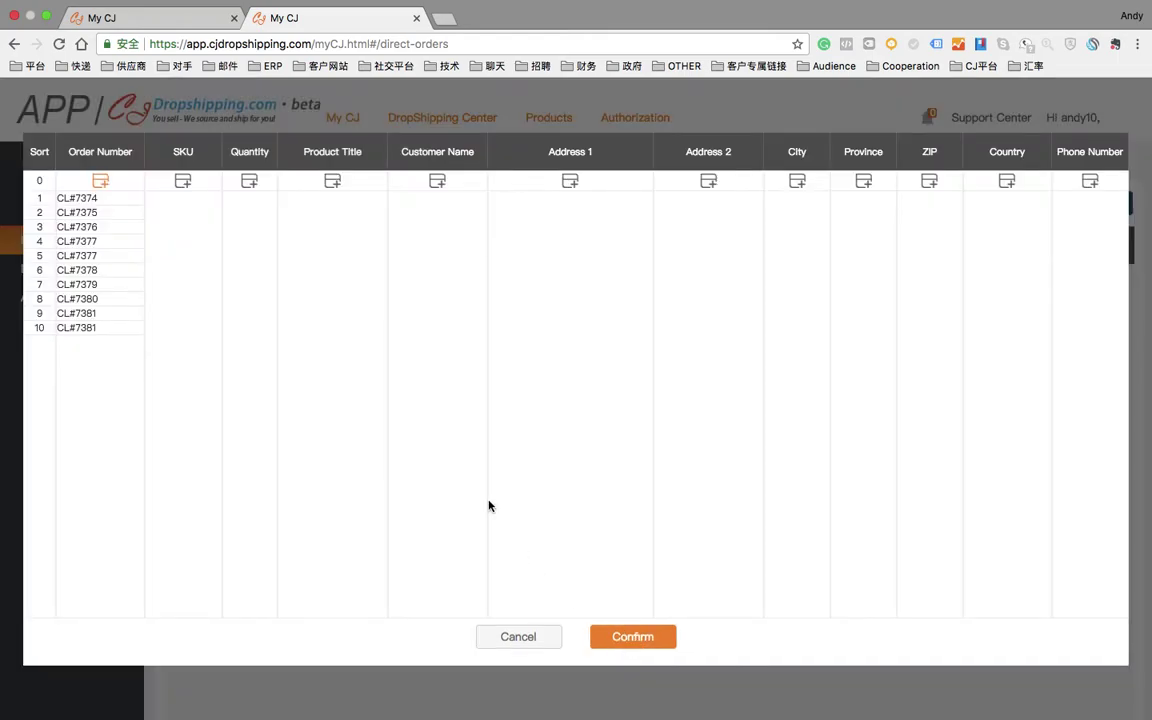
Step: Complete B13's SKU as CJZBLXLX00020-default in Excel and copy SKUs B2:B13
key(ctrl+Left)
drag(271, 192, 297, 450)
key(cmd+c)
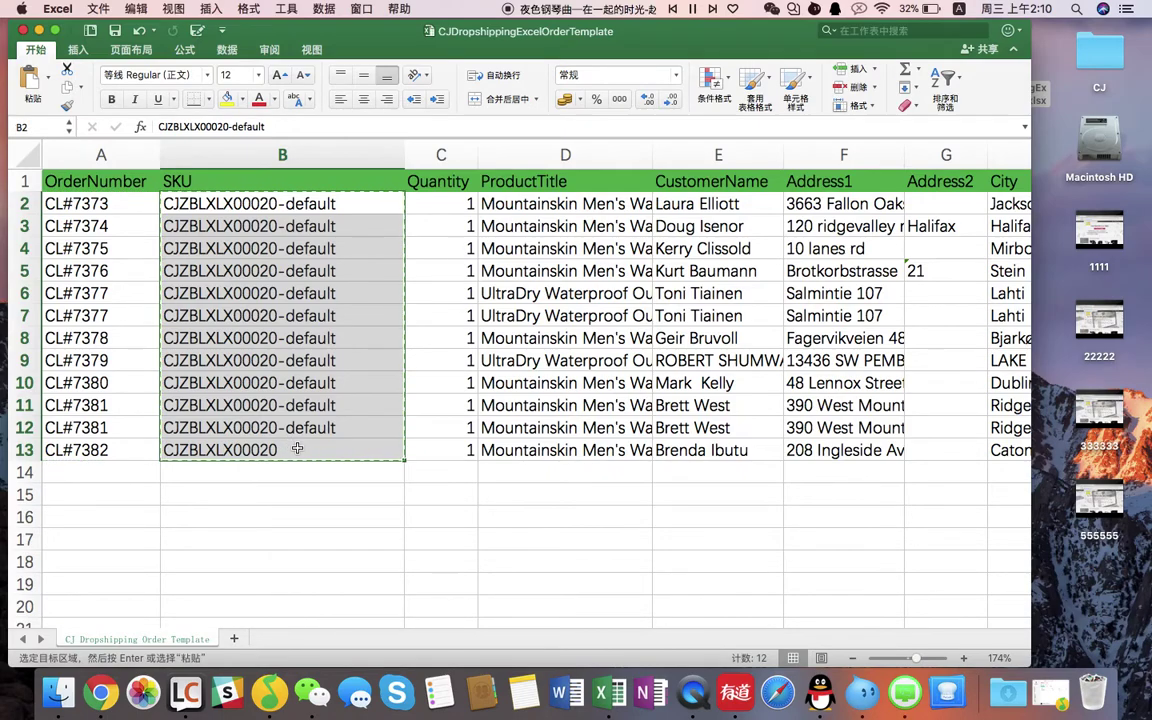
double_click(297, 450)
text(-D)
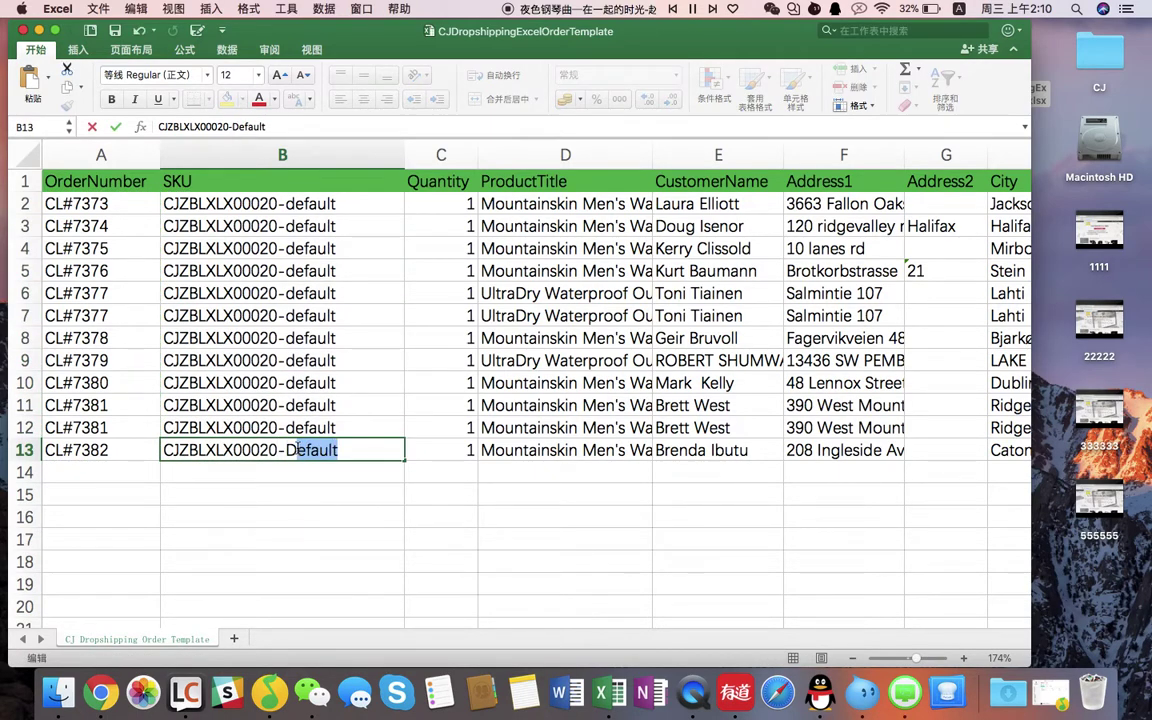
key(BackSpace)
click(250, 466)
click(309, 513)
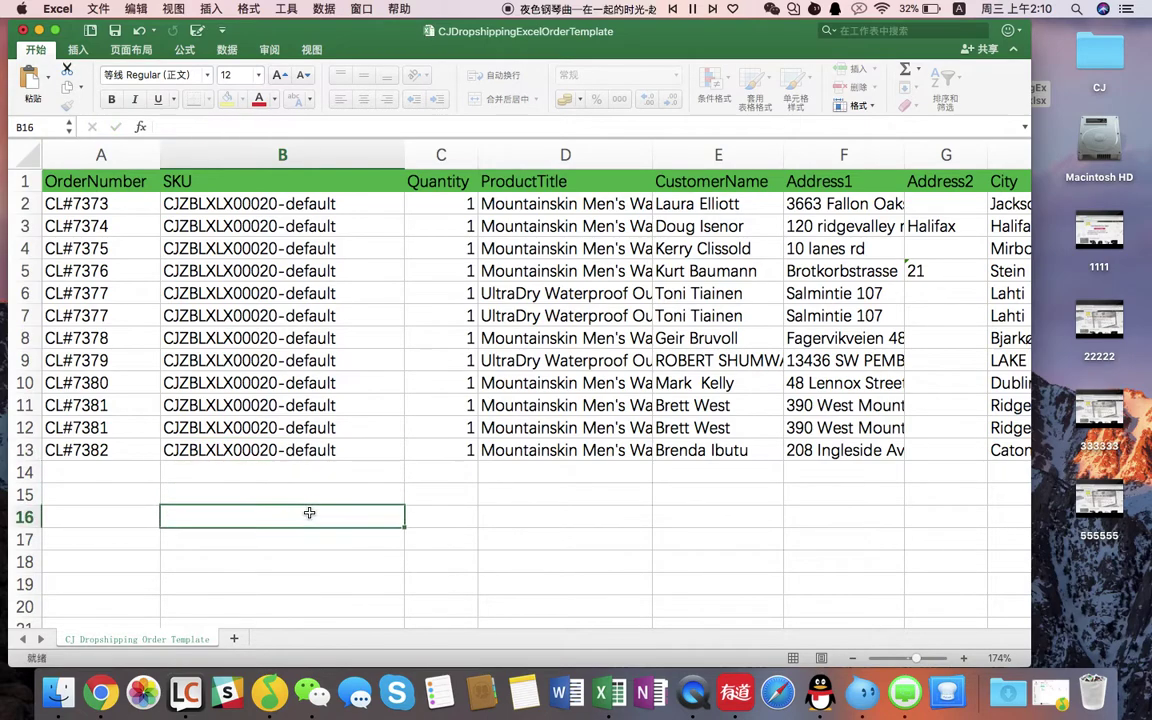
drag(310, 203, 324, 442)
key(super+c)
Step: Paste the copied SKUs into the SKU column
key(super+Tab)
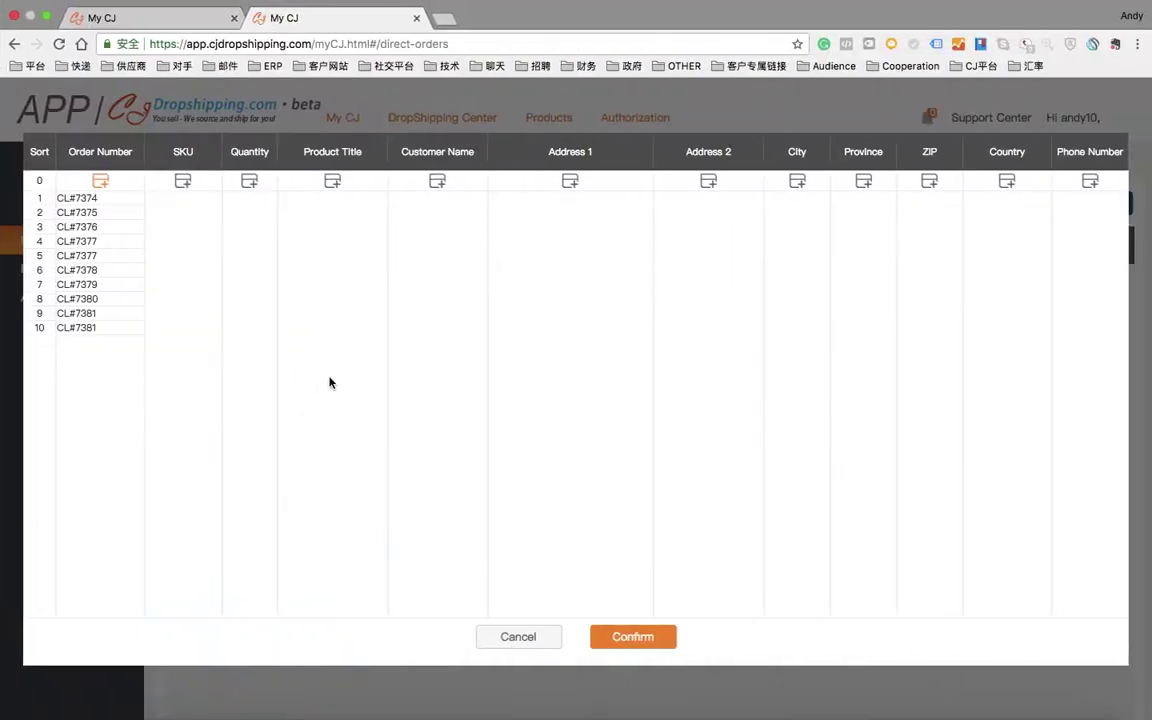
click(185, 184)
click(543, 288)
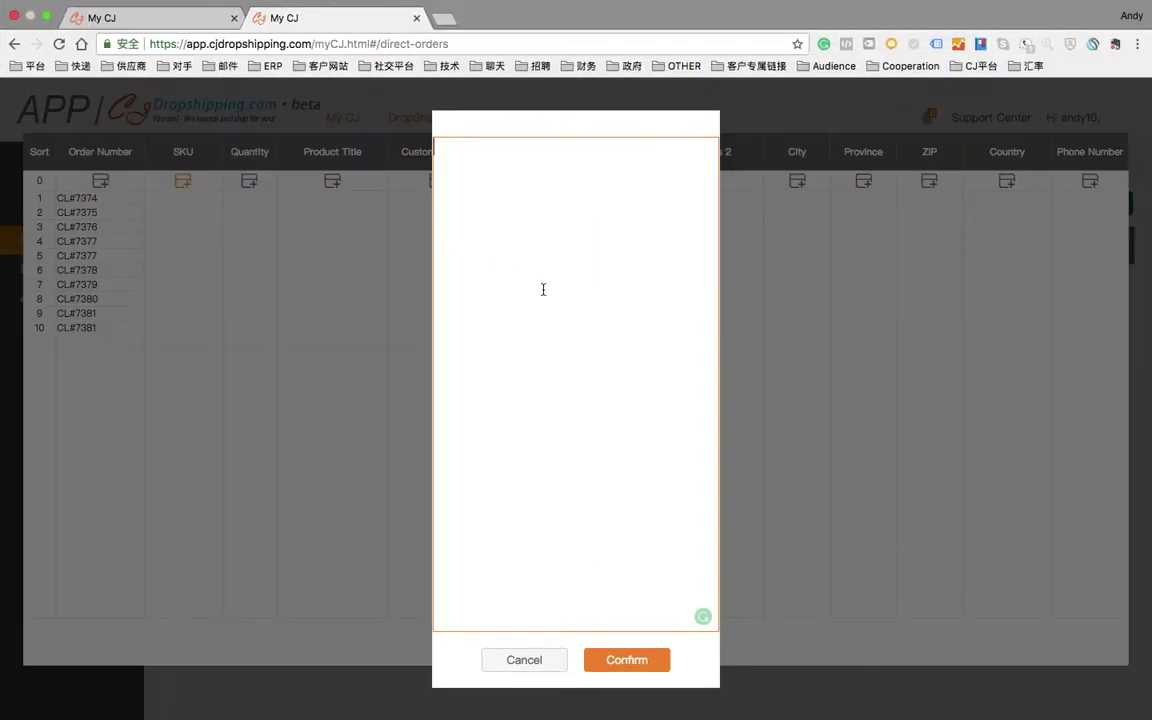
key(super+v)
click(631, 653)
Step: Copy quantities C2:C13 from Excel into the Quantity column
key(super+Tab)
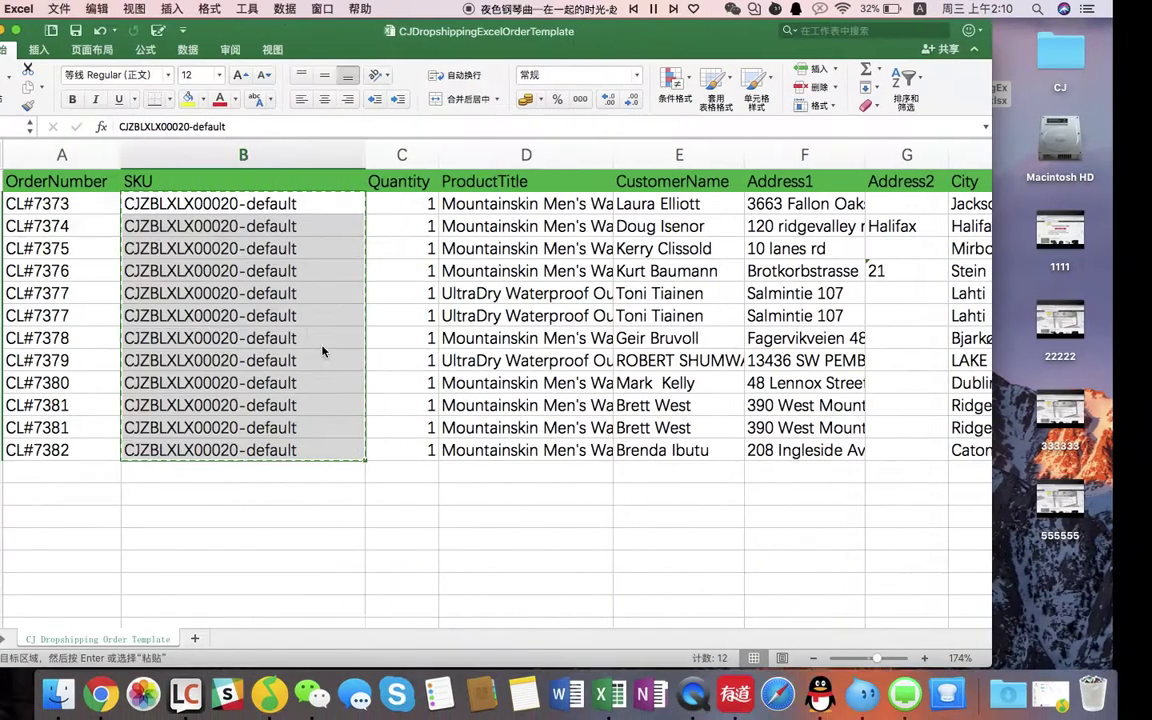
drag(438, 210, 446, 441)
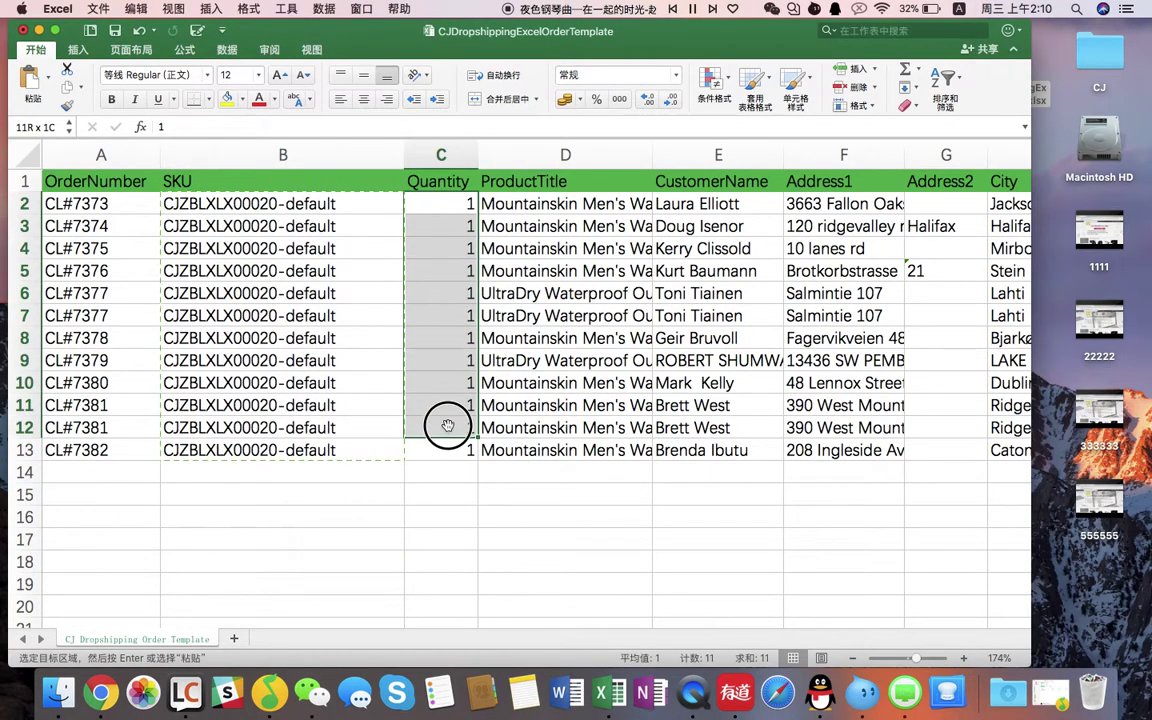
key(super+c)
key(super+Tab)
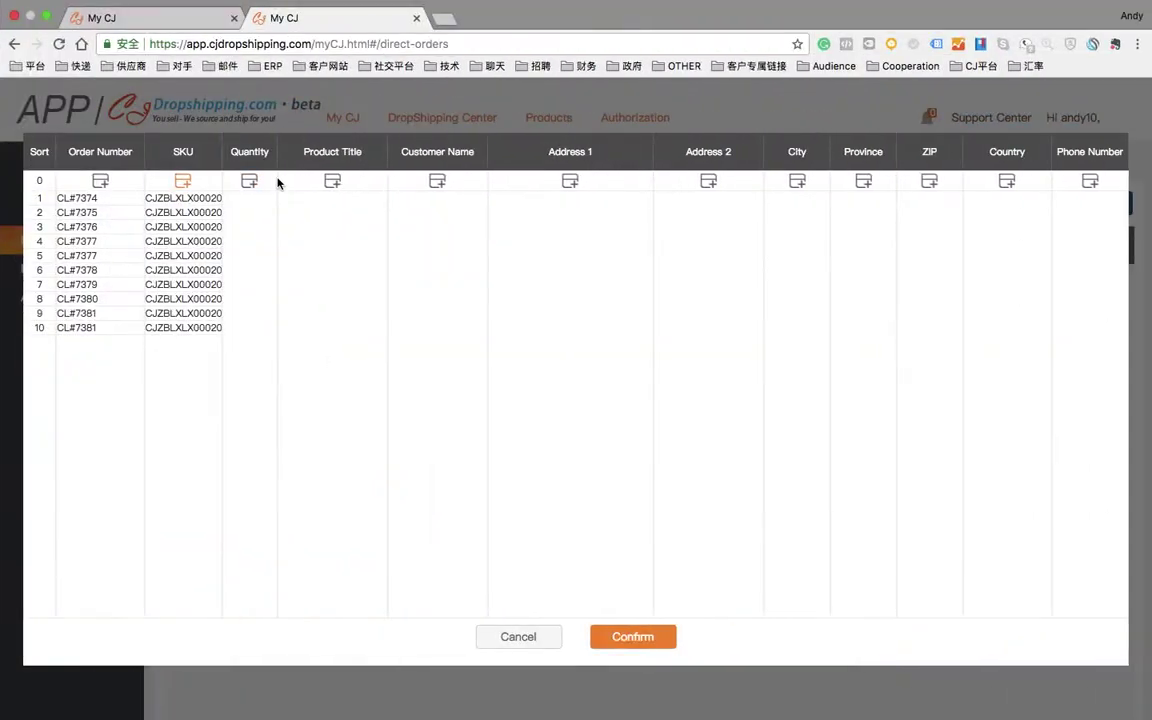
click(249, 180)
key(super+v)
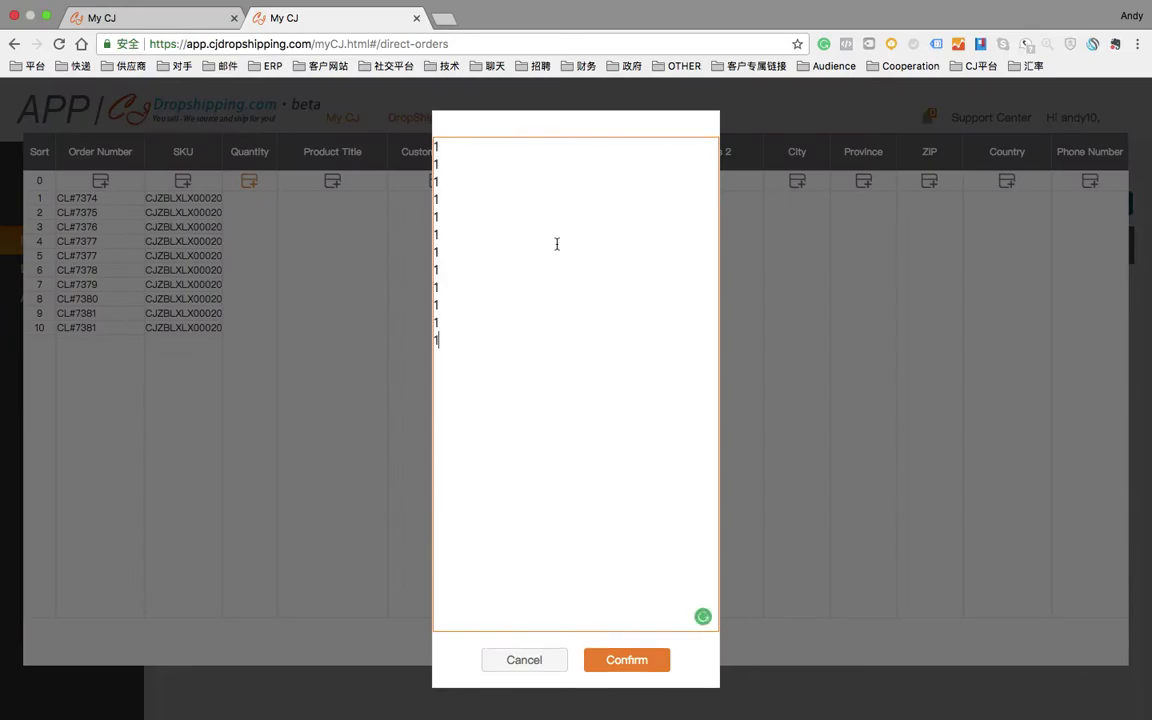
click(637, 657)
Step: Copy the product titles from Excel column D into the Product Title column
key(super+Tab)
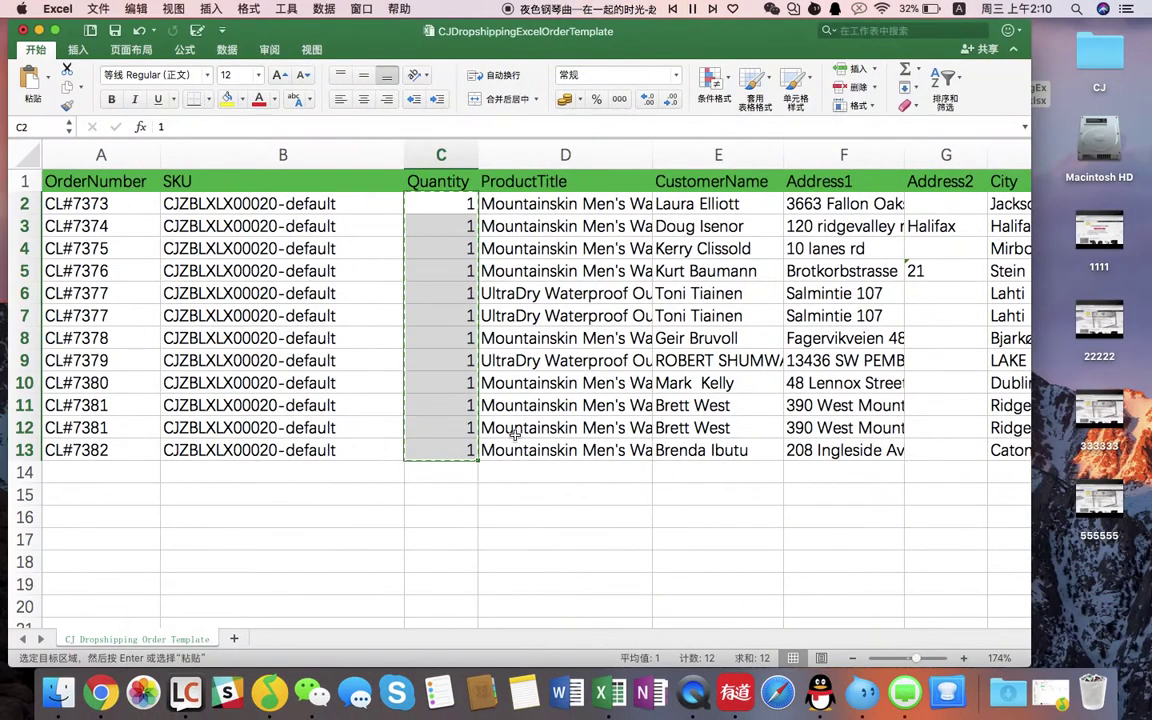
drag(527, 207, 520, 448)
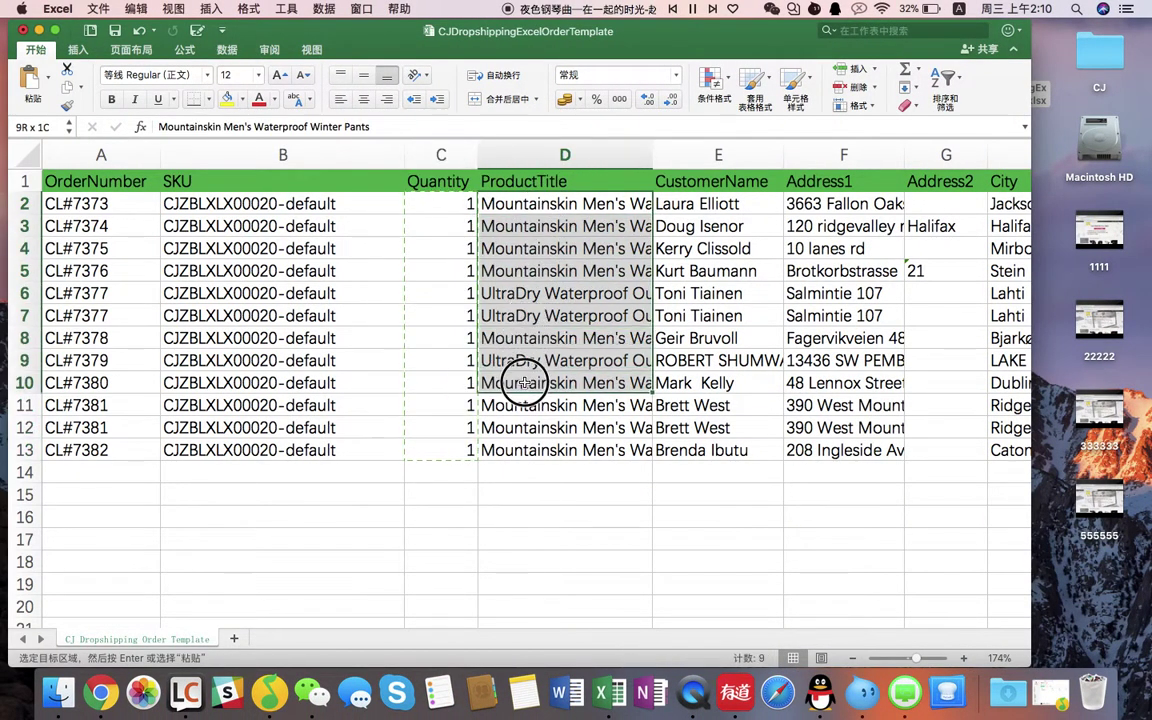
key(super+Tab)
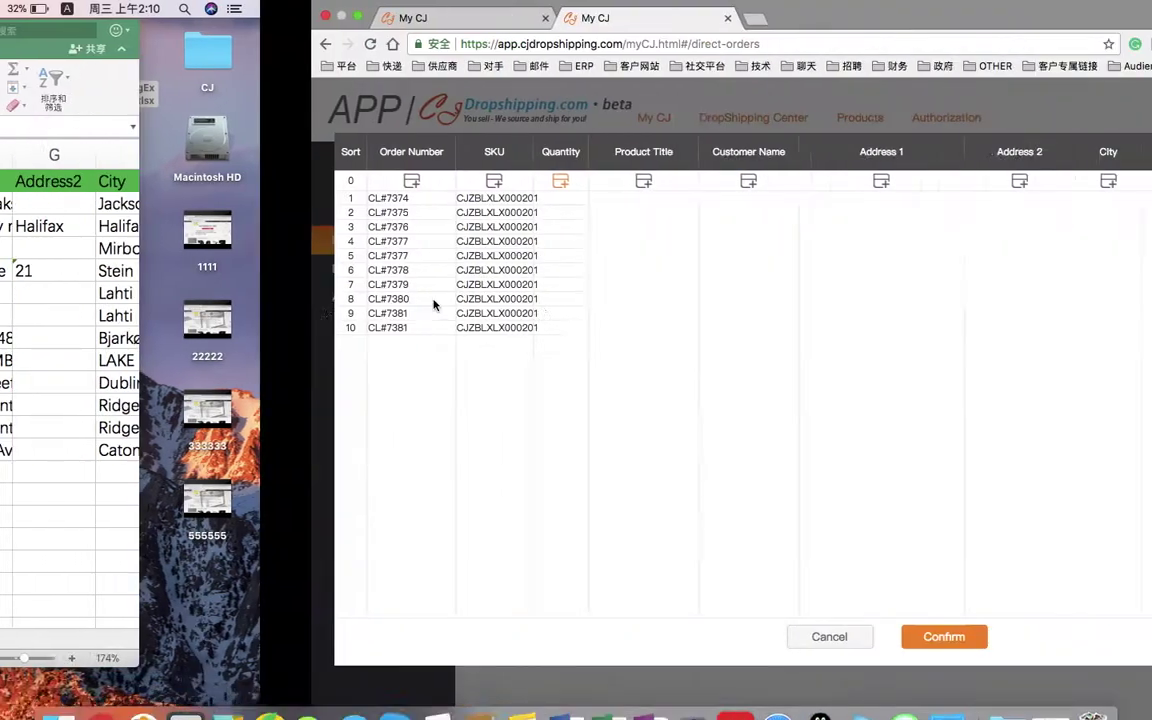
click(333, 182)
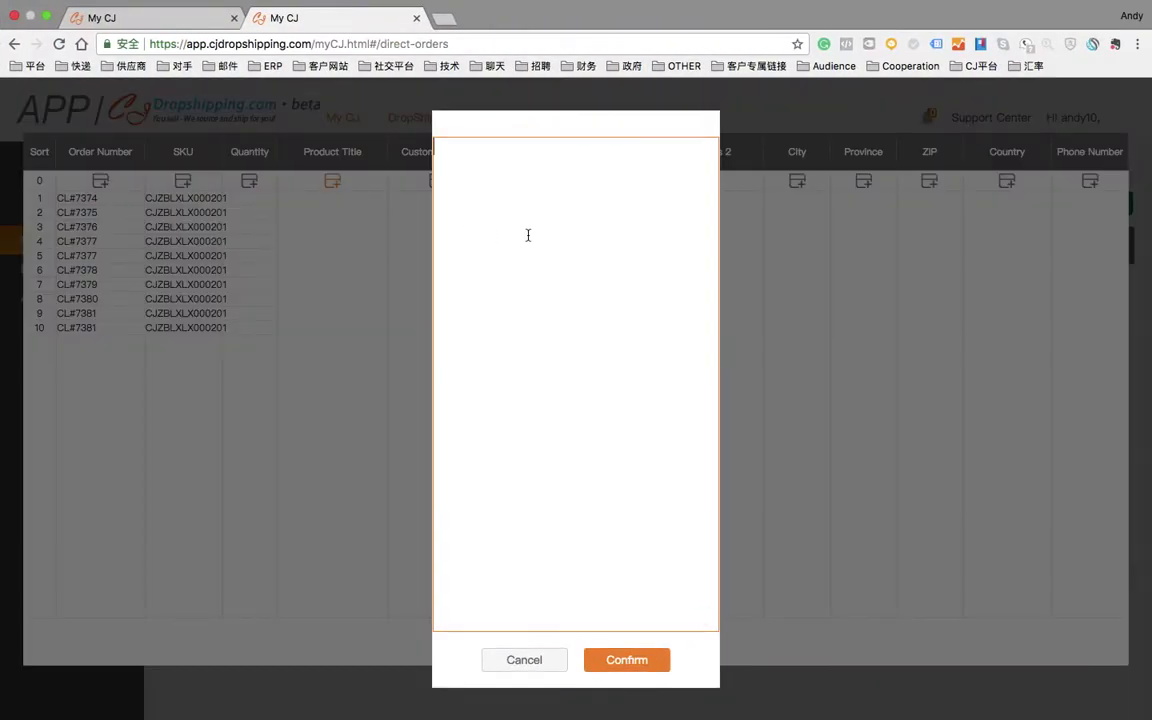
key(super+v)
click(630, 658)
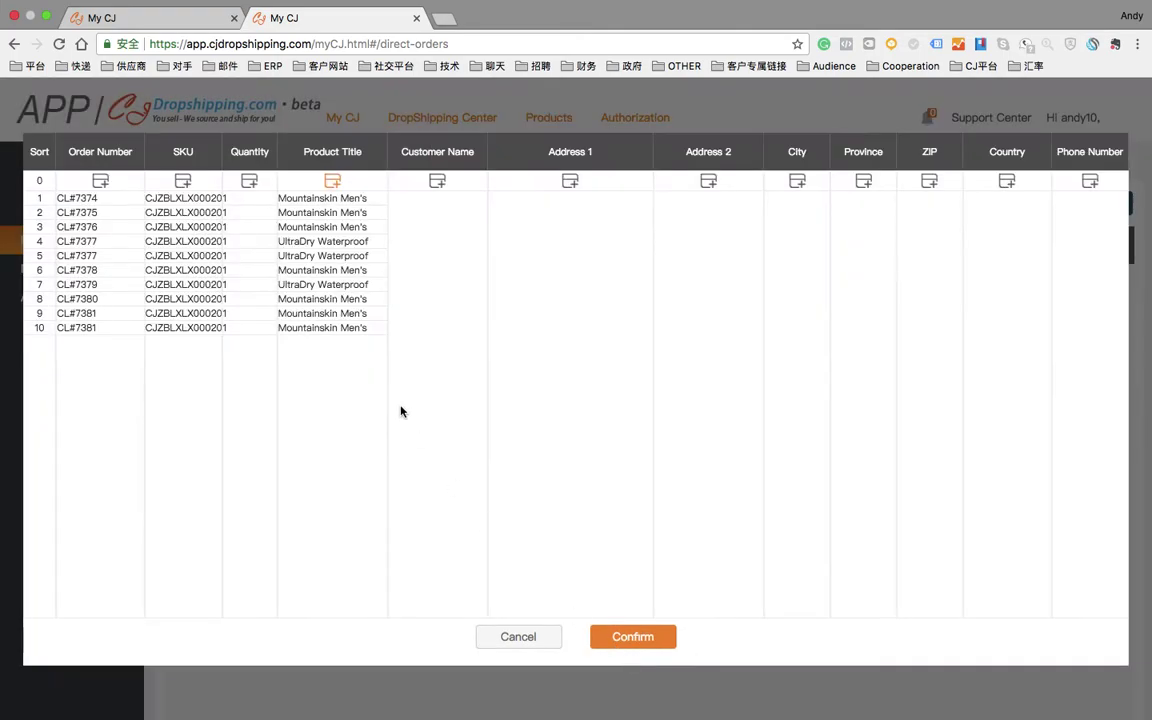
Step: Copy customer names E2:E13 into the Customer Name column
click(440, 181)
key(super+Tab)
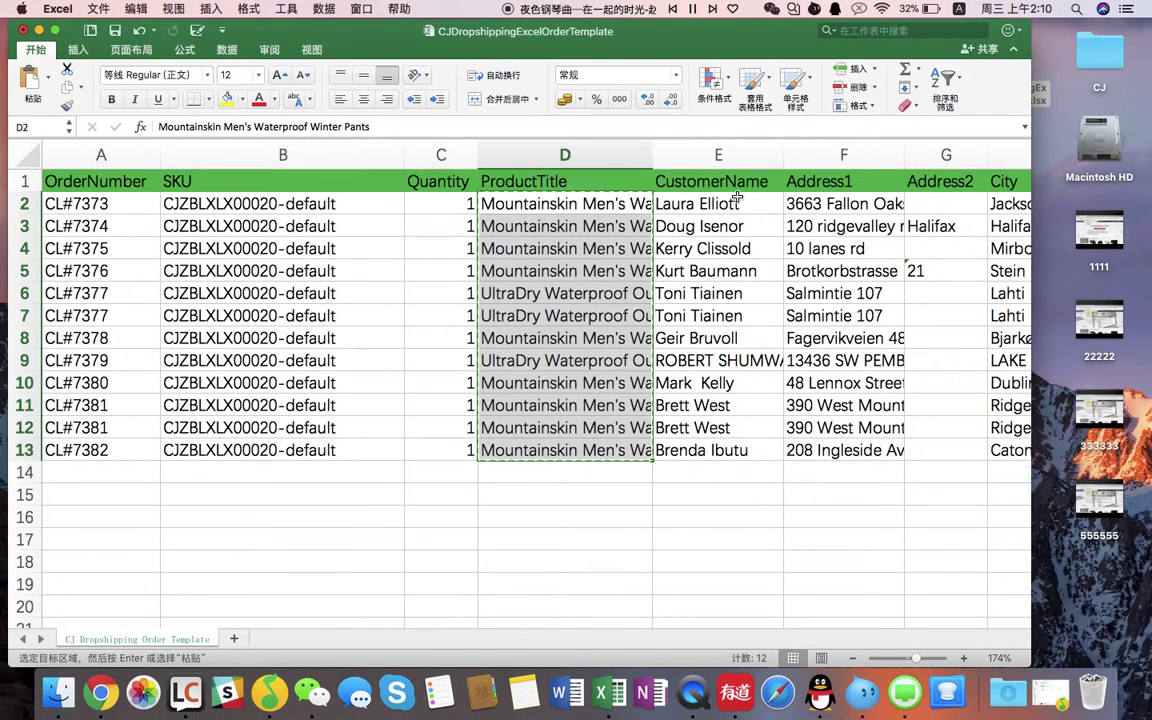
drag(737, 197, 698, 444)
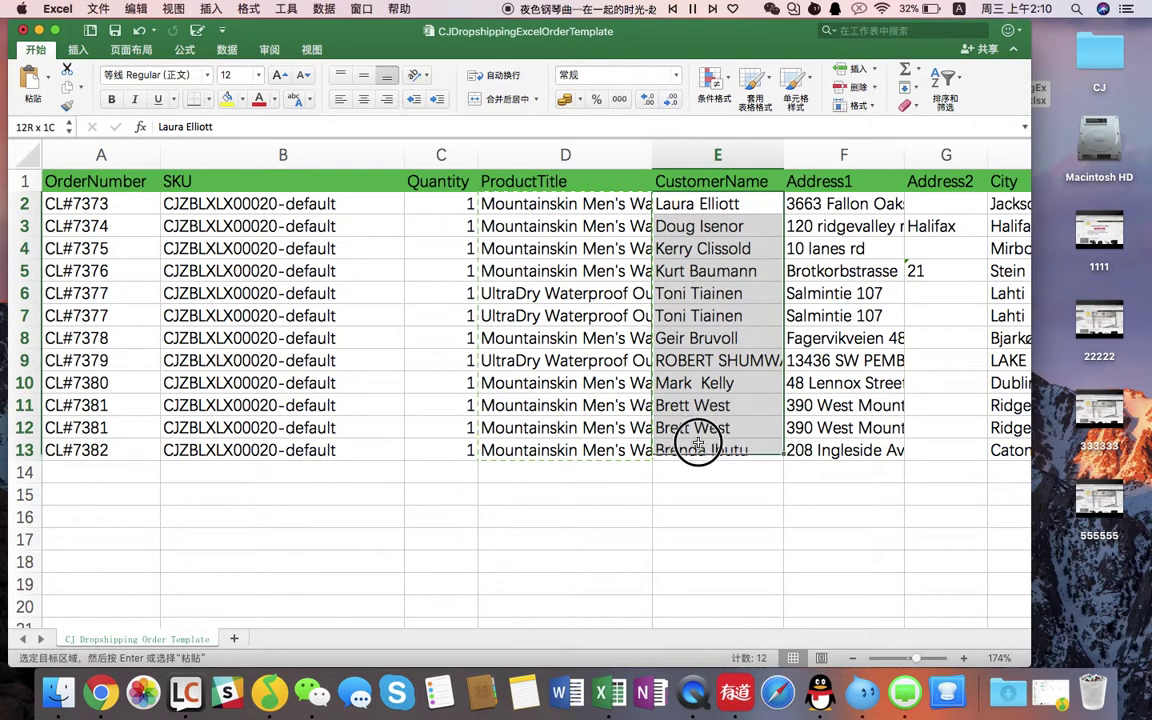
key(super+c)
key(super+Tab)
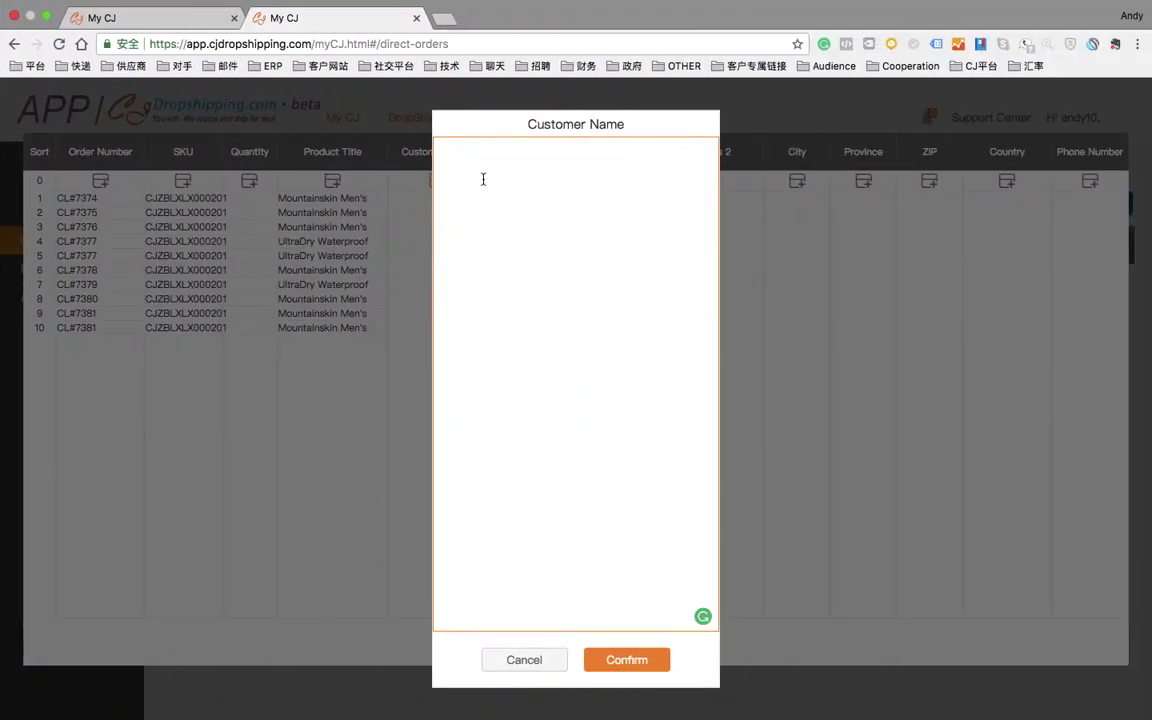
key(super+v)
click(641, 664)
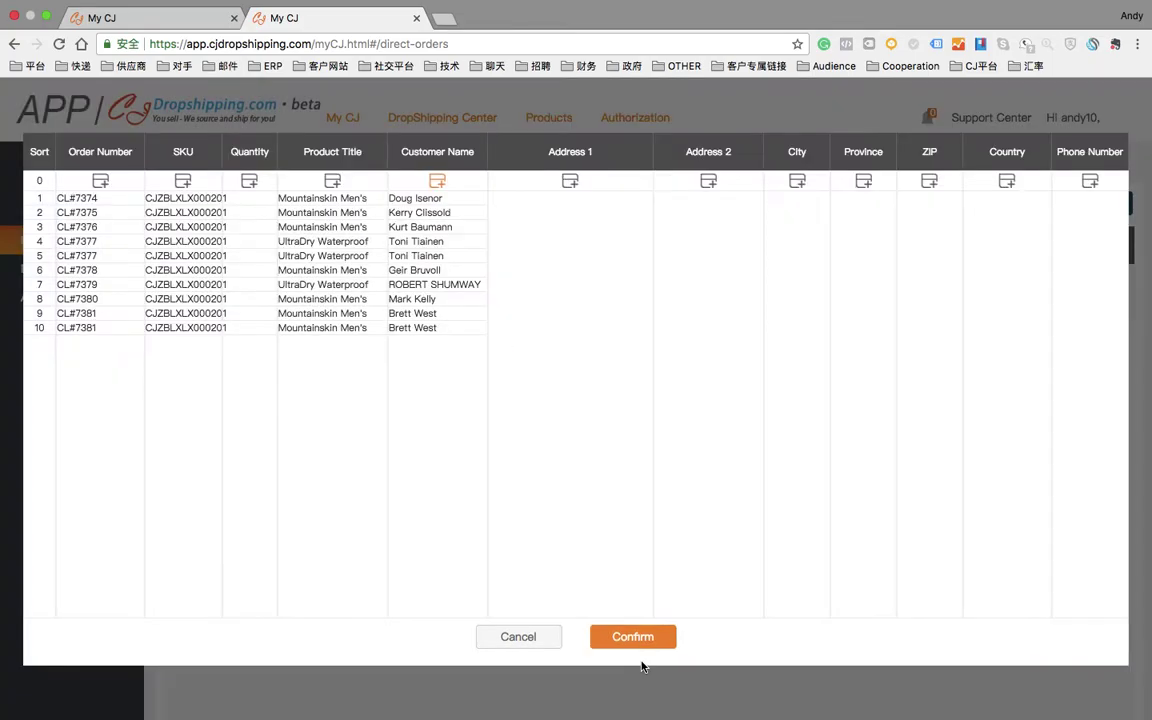
Step: Copy the street addresses from column F into the Address 1 column
key(super+Tab)
drag(843, 203, 830, 447)
key(super+c)
key(super+Tab)
click(570, 180)
key(super+v)
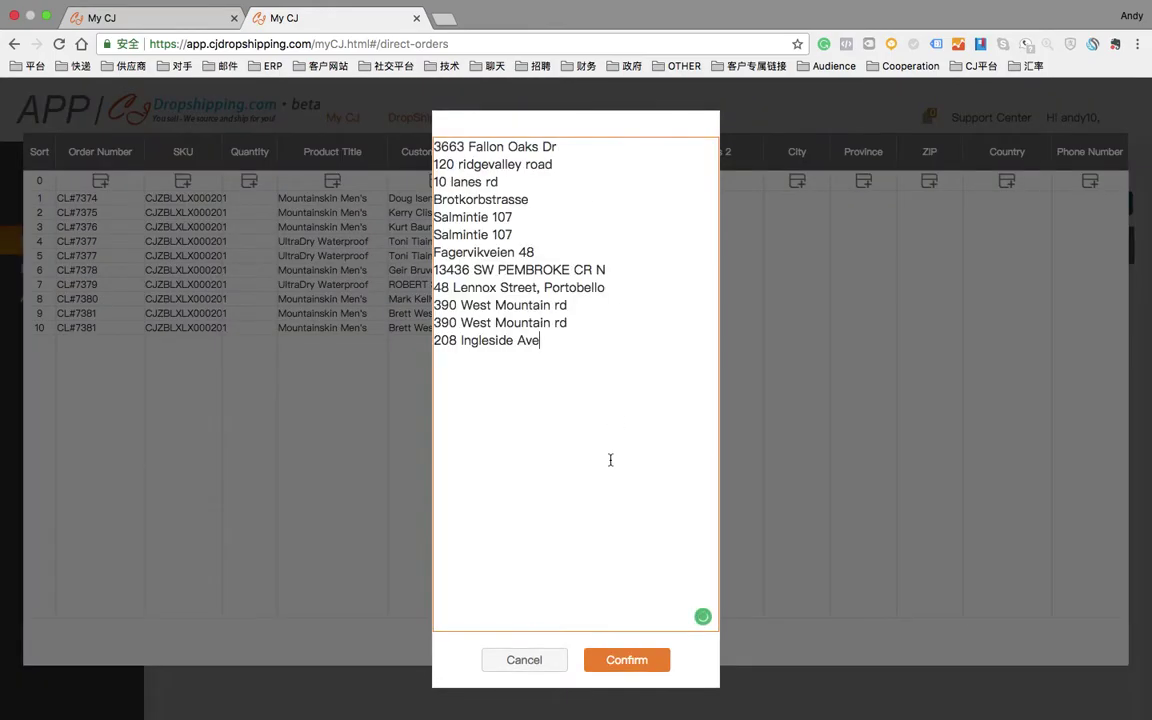
click(621, 656)
Step: Copy Address2 cells G2:G13 into the Address 2 column
key(super+Tab)
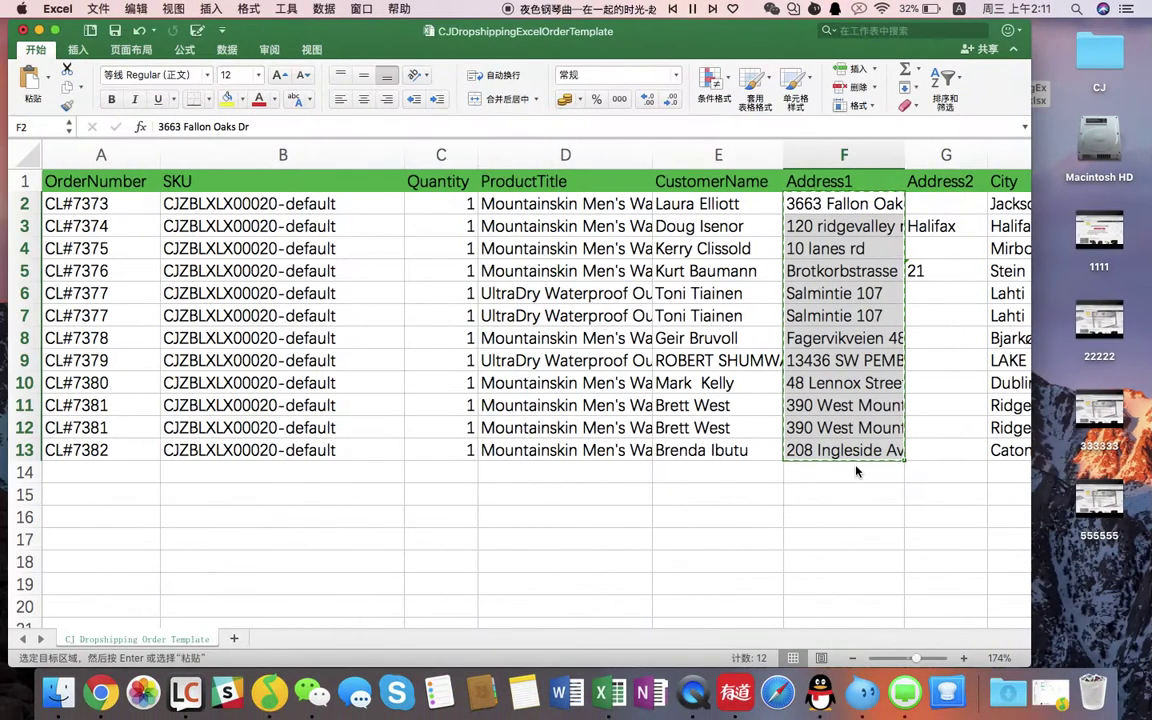
scroll(790, 440, right, 1)
scroll(793, 443, right, 4)
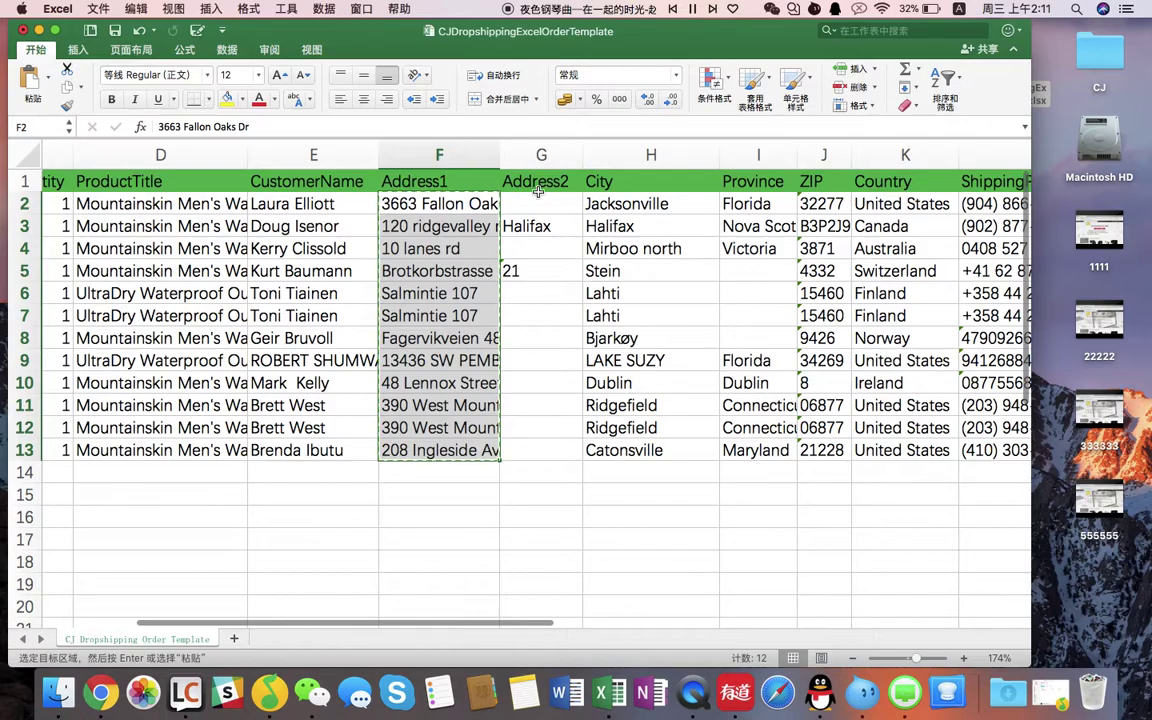
drag(541, 204, 536, 452)
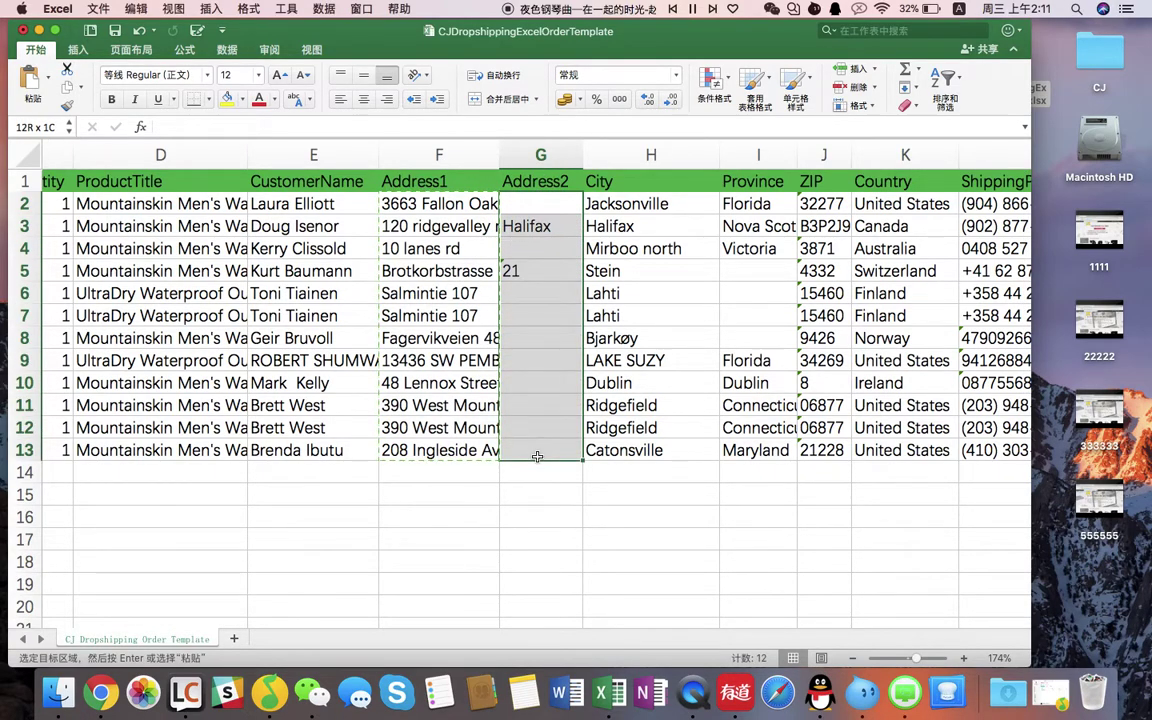
key(super+c)
key(super+Tab)
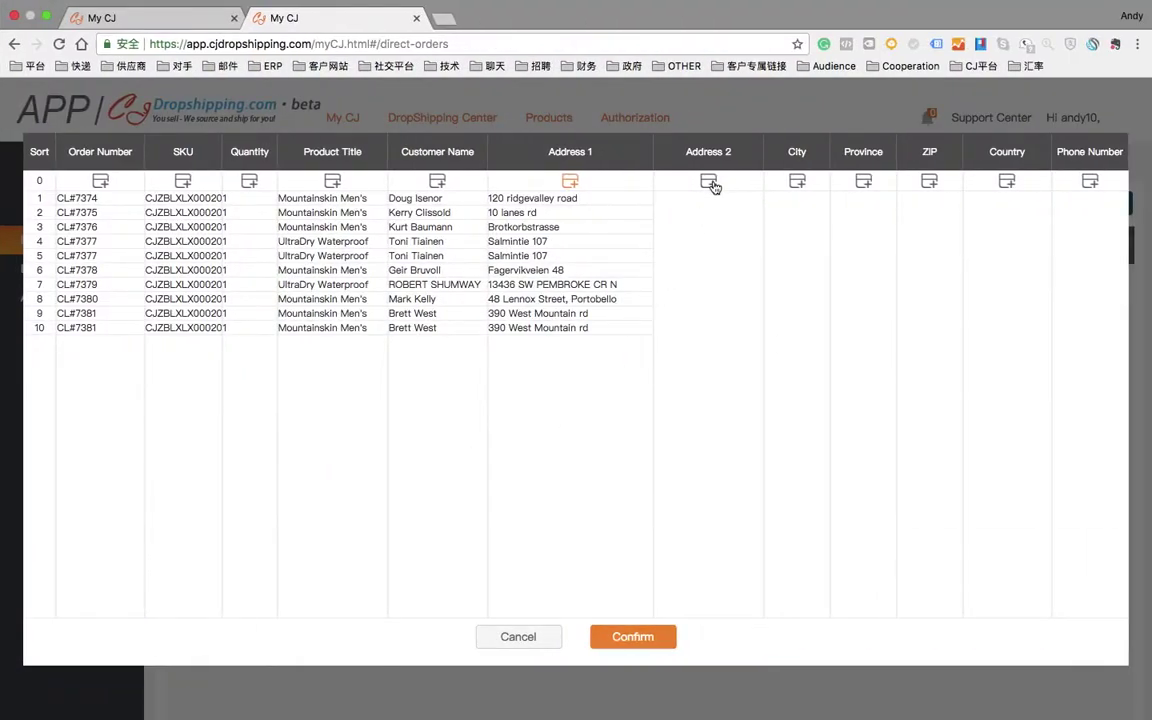
click(705, 180)
key(super+v)
click(612, 663)
Step: Copy city names H2:H13 into the City column
key(super+Tab)
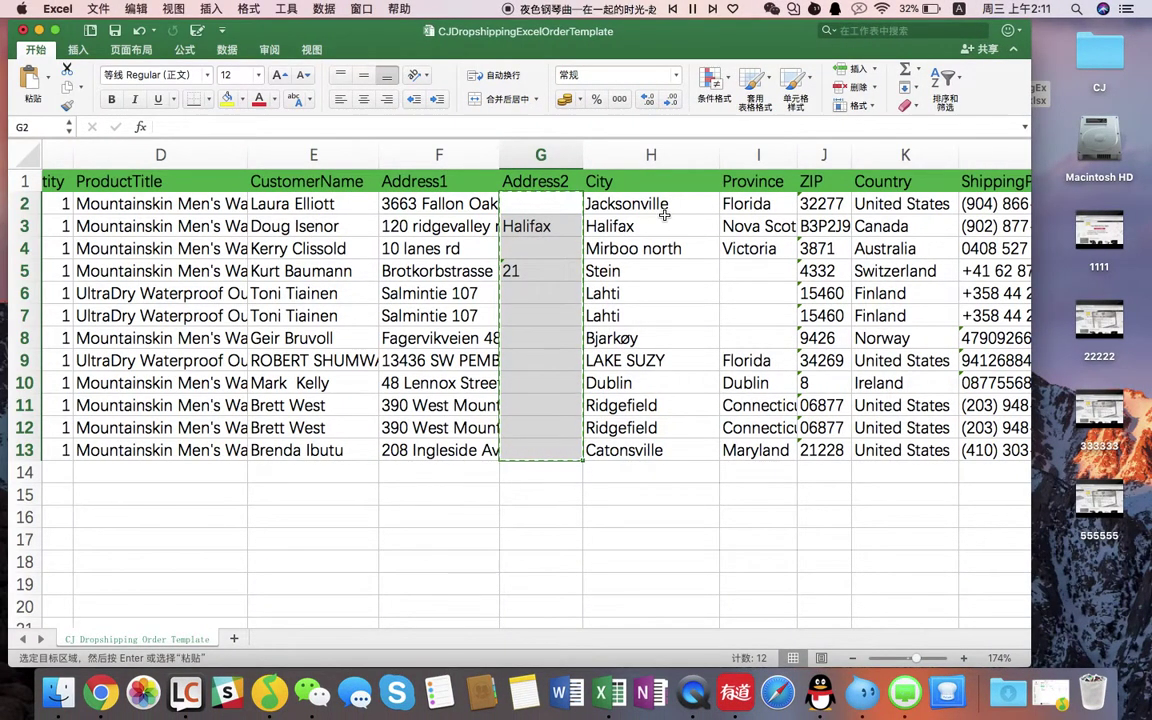
click(667, 207)
drag(667, 207, 671, 445)
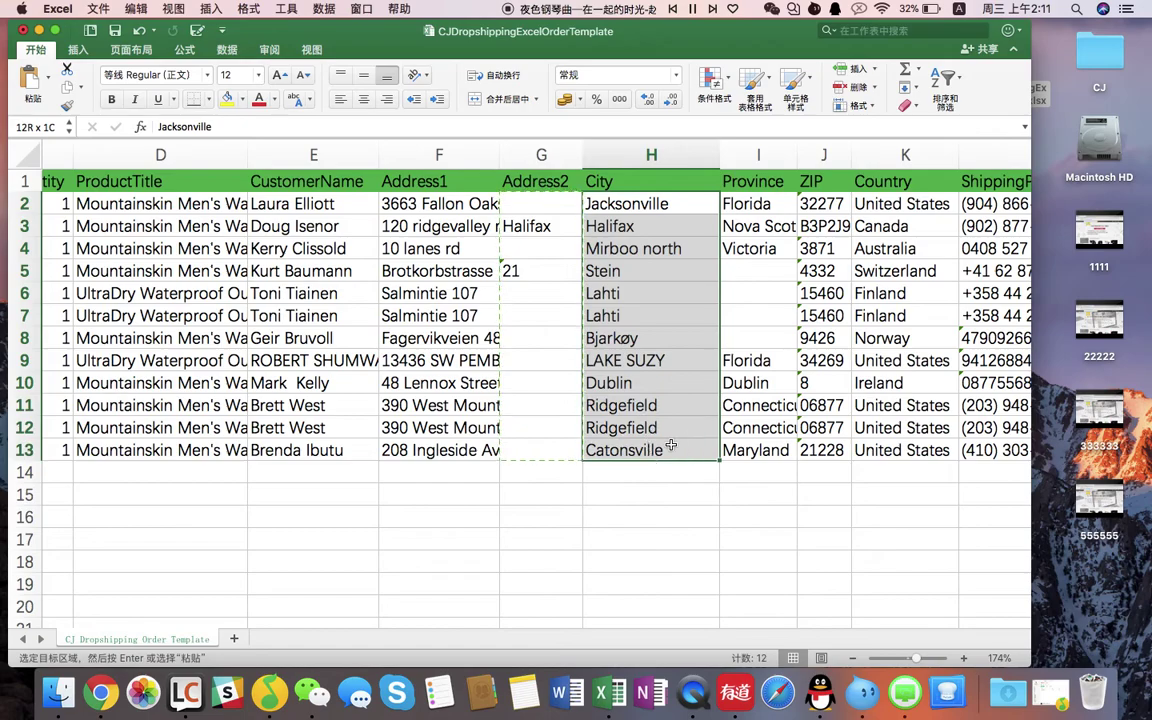
key(super+c)
key(super+Tab)
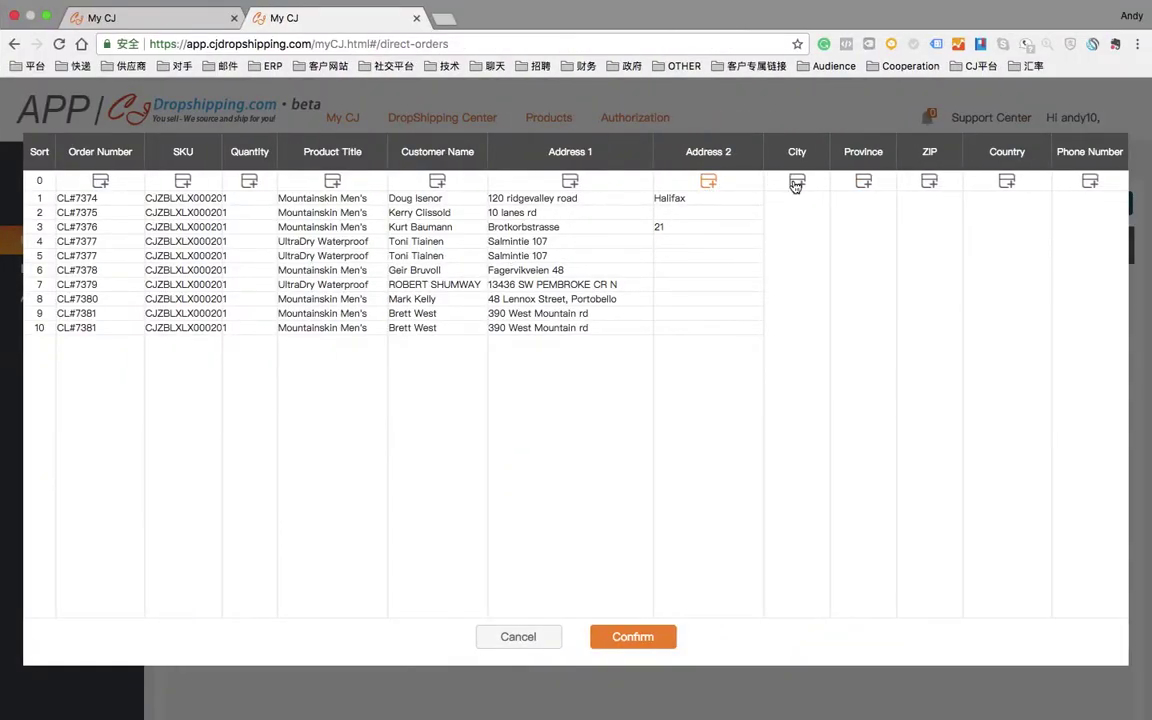
click(796, 181)
key(super+v)
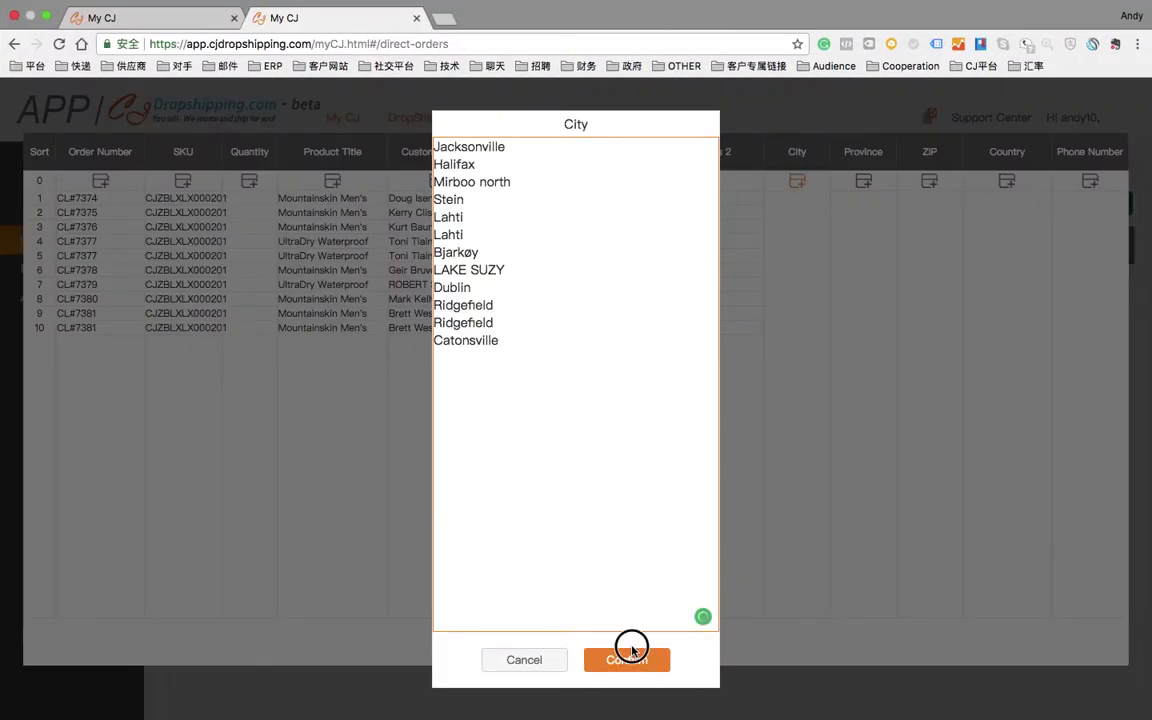
click(632, 661)
Step: Copy provinces I2:I13 into the Province column
key(super+Tab)
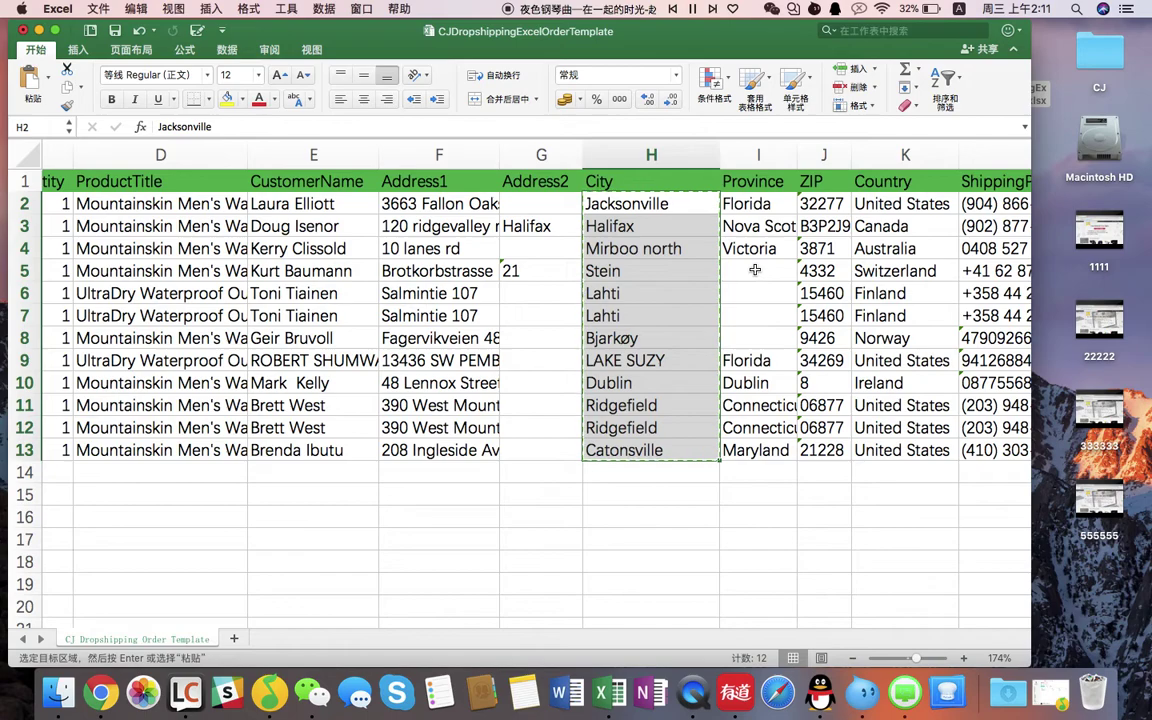
drag(751, 268, 751, 337)
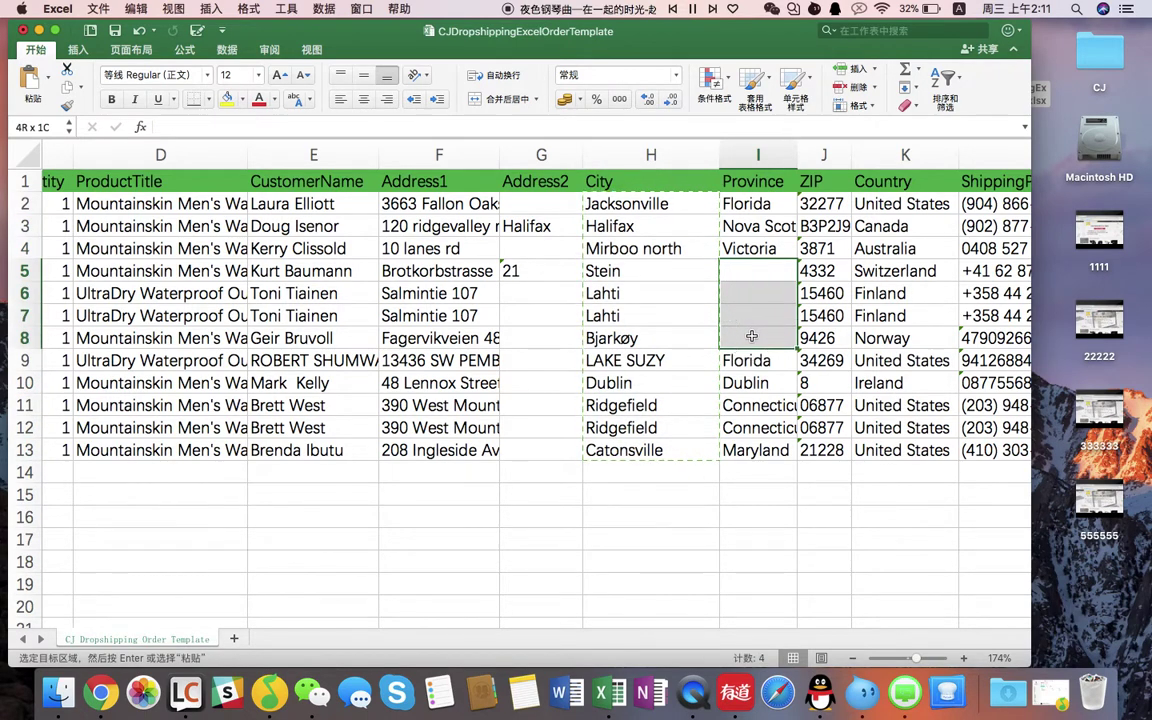
drag(763, 203, 782, 460)
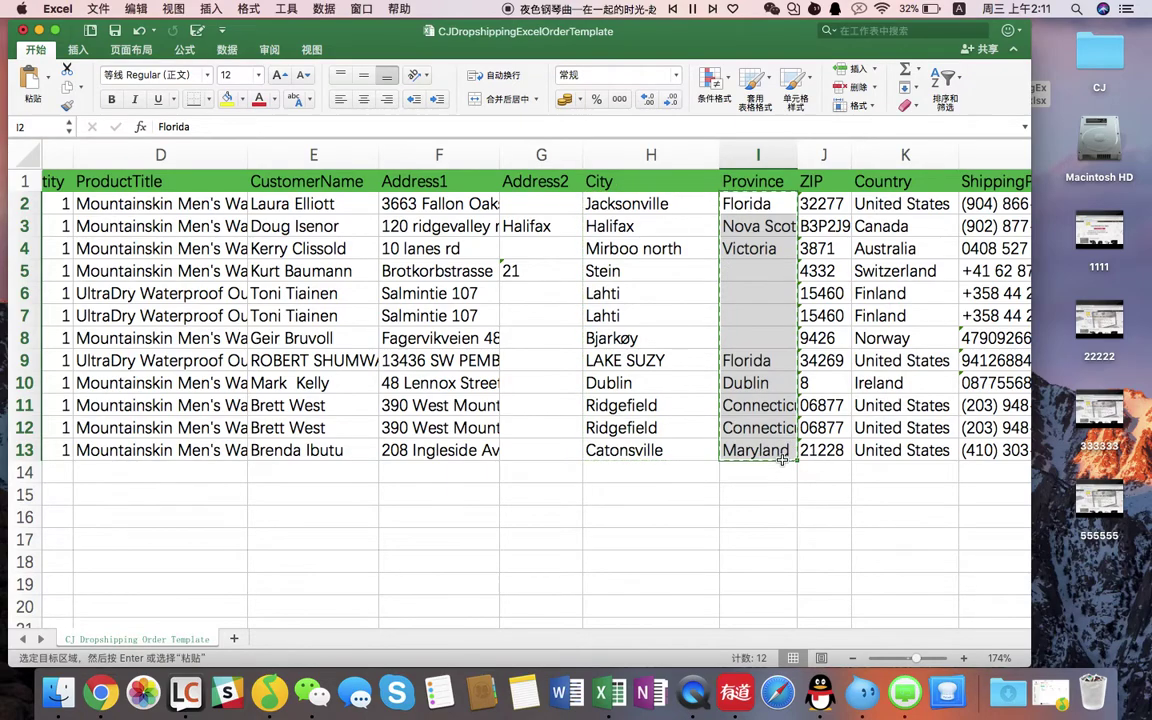
key(ctrl+Right)
click(868, 182)
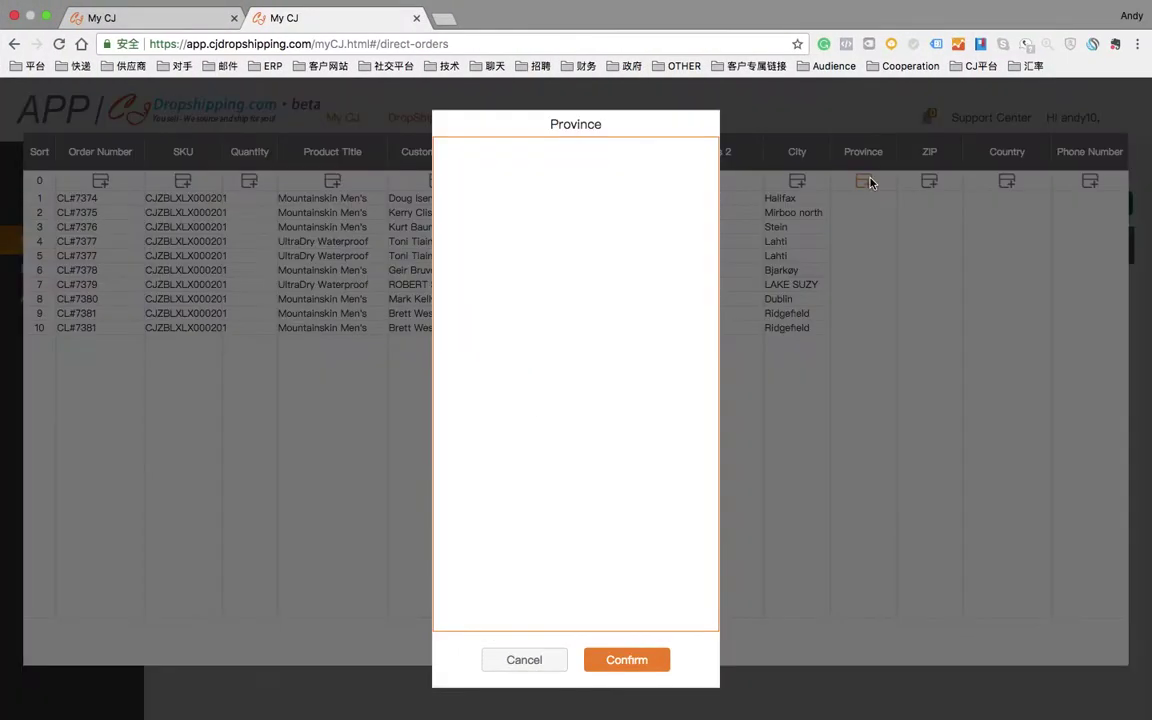
click(612, 216)
key(super+v)
click(638, 663)
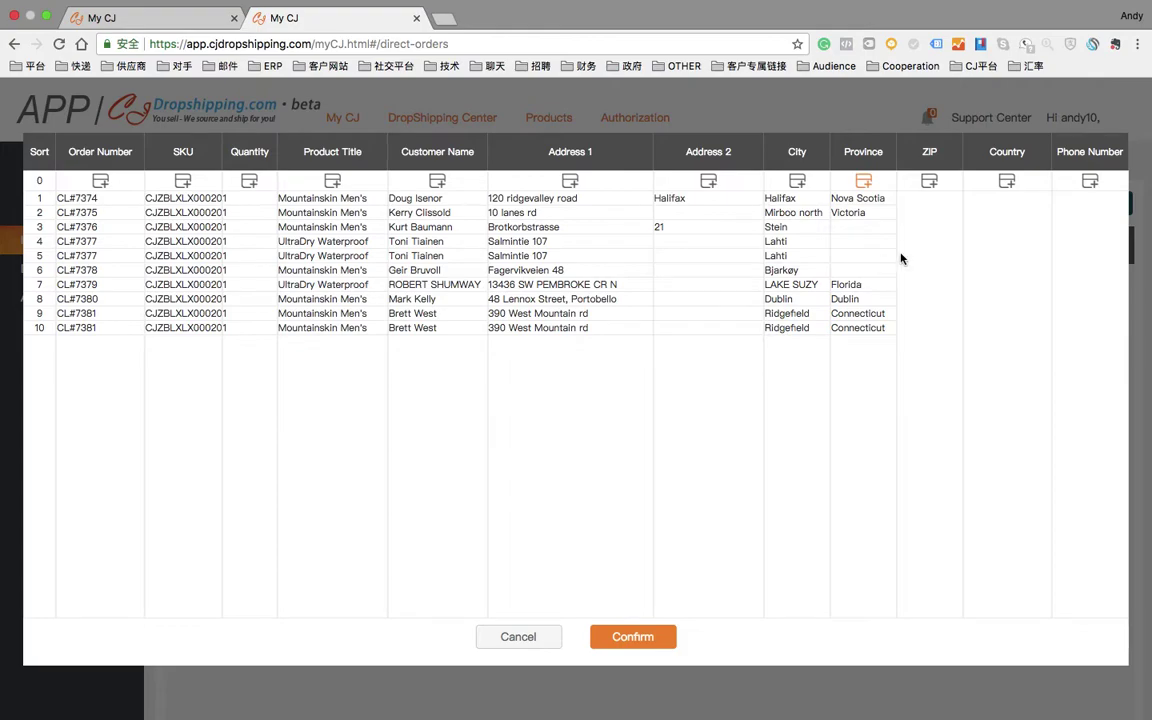
key(super+Tab)
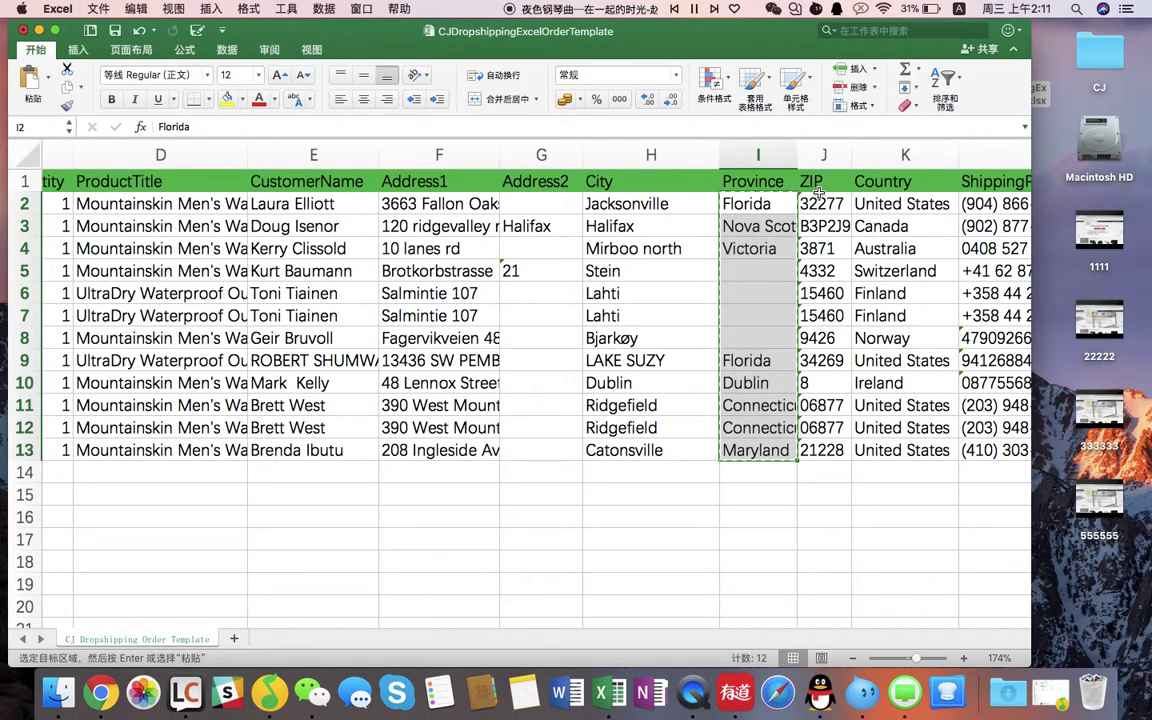
Step: Fill the ZIP column with the ZIP codes from Excel column J
mouse_move(818, 204)
mouse_down()
mouse_move(786, 302)
mouse_move(830, 458)
mouse_up()
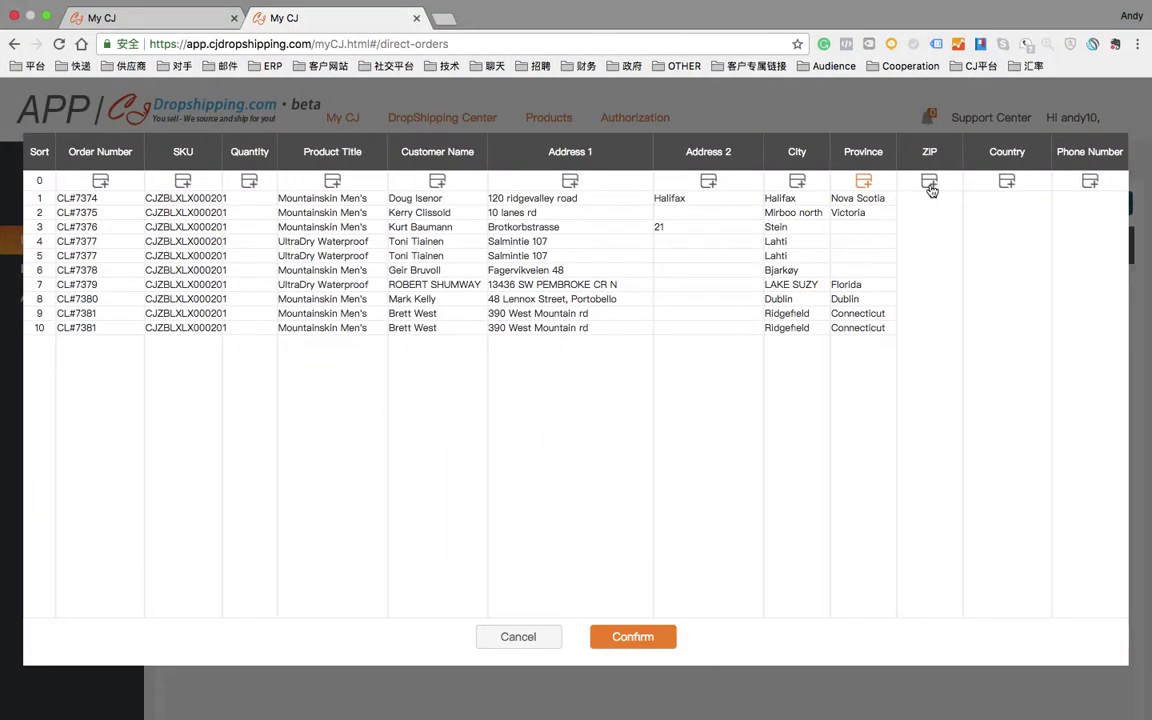
click(930, 186)
key(super+v)
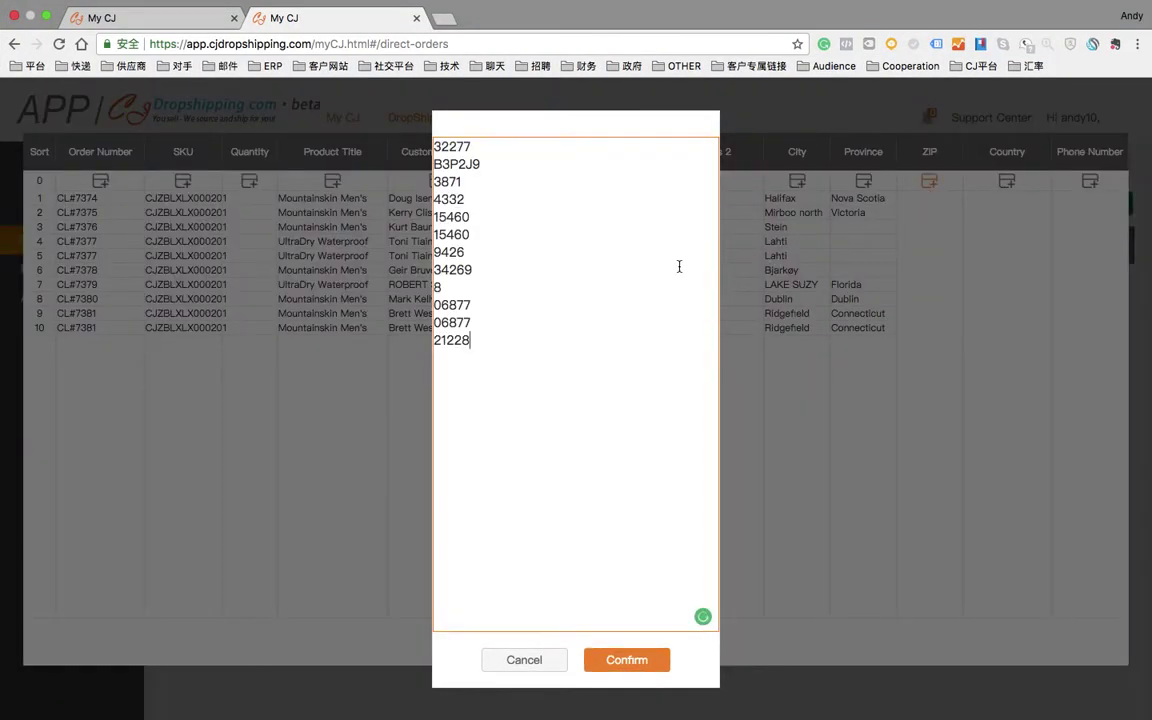
click(638, 664)
Step: Copy the Country values from column K into the Country column
key(ctrl+Left)
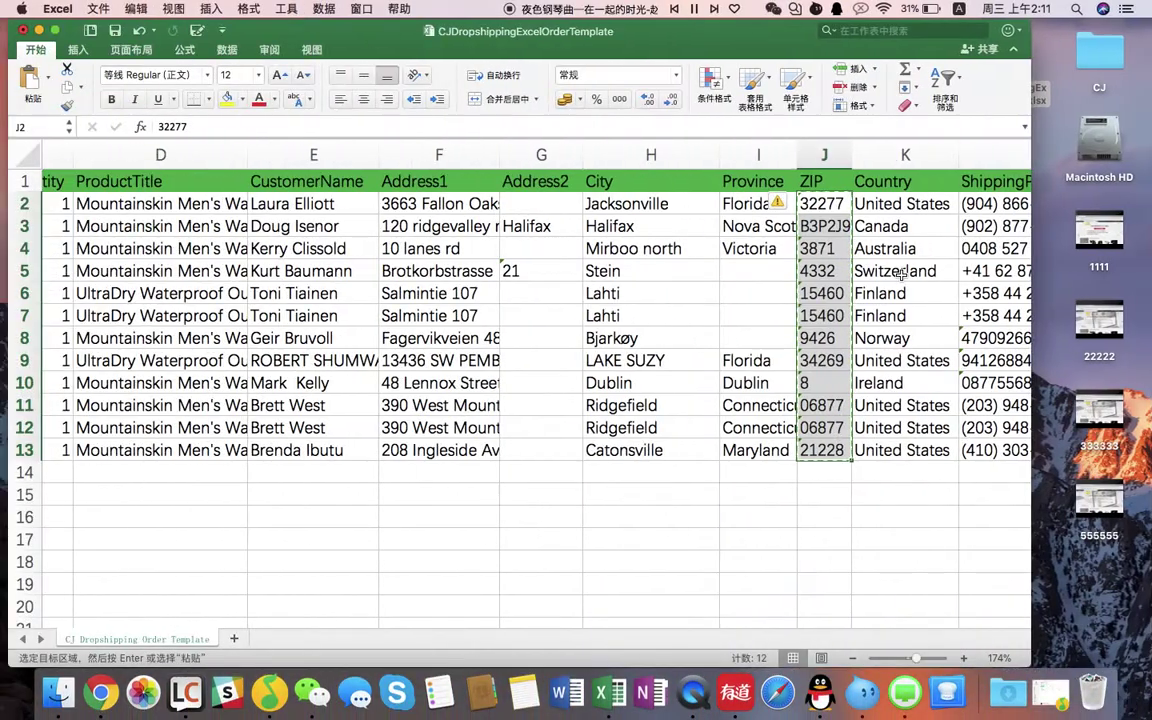
mouse_move(887, 203)
mouse_down()
mouse_move(900, 310)
mouse_move(892, 448)
mouse_up()
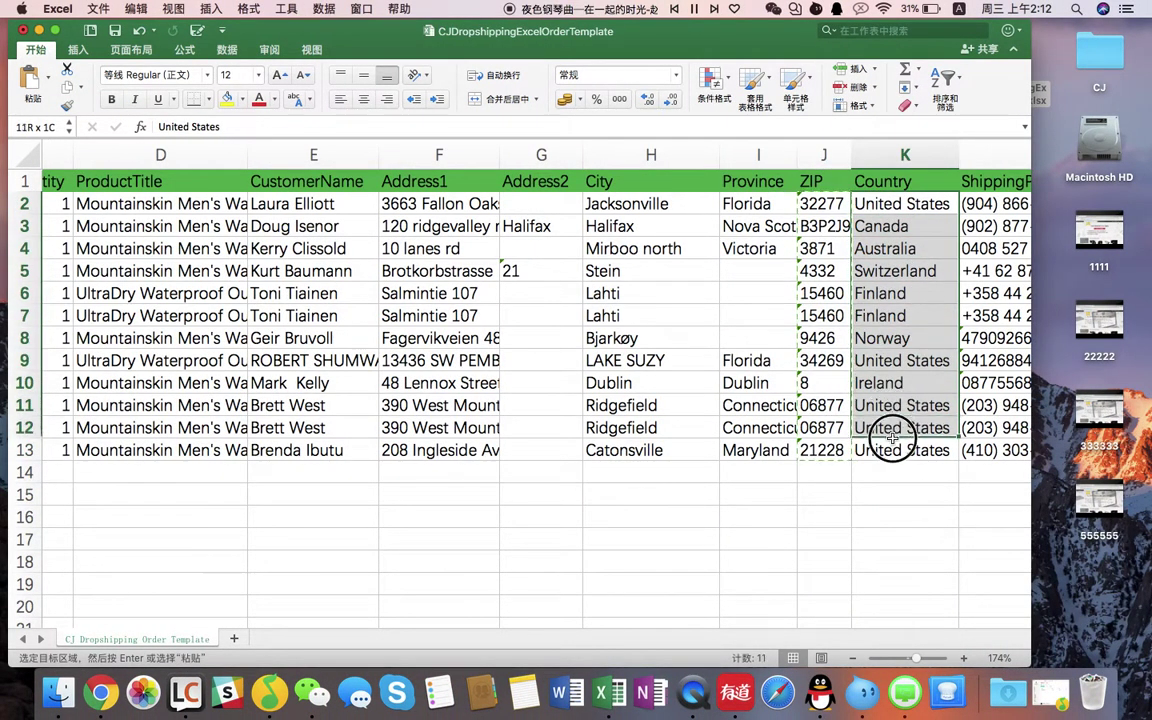
key(super+c)
key(ctrl+Right)
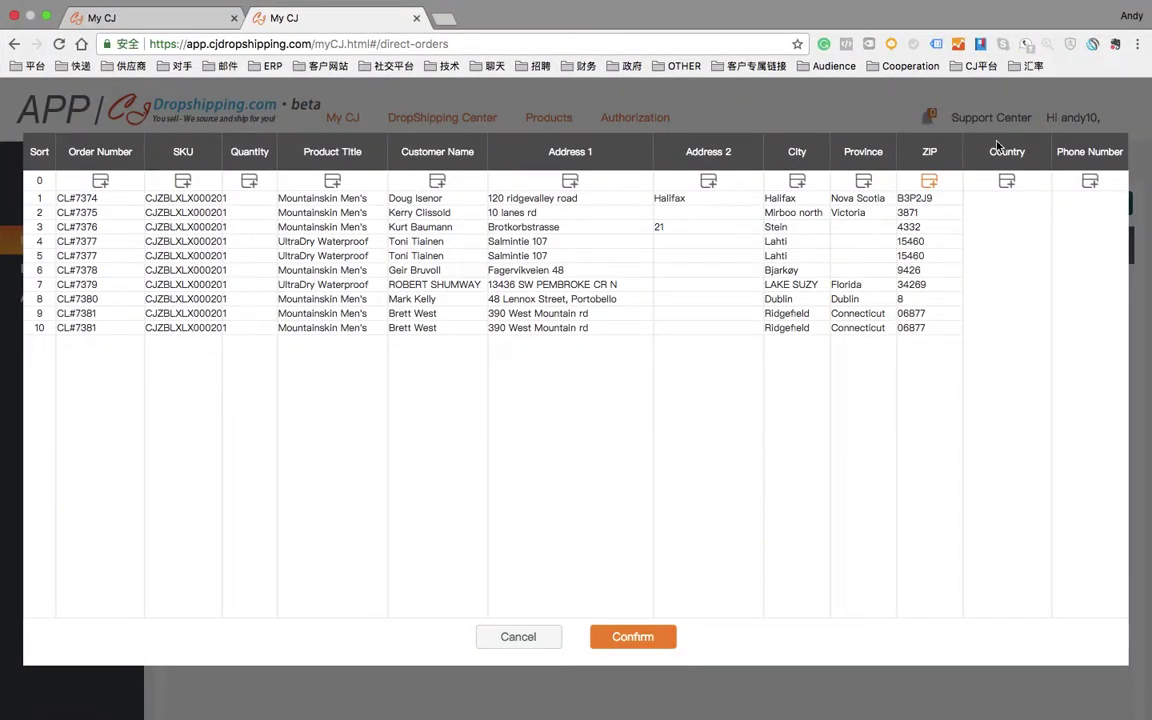
click(1008, 183)
key(super+v)
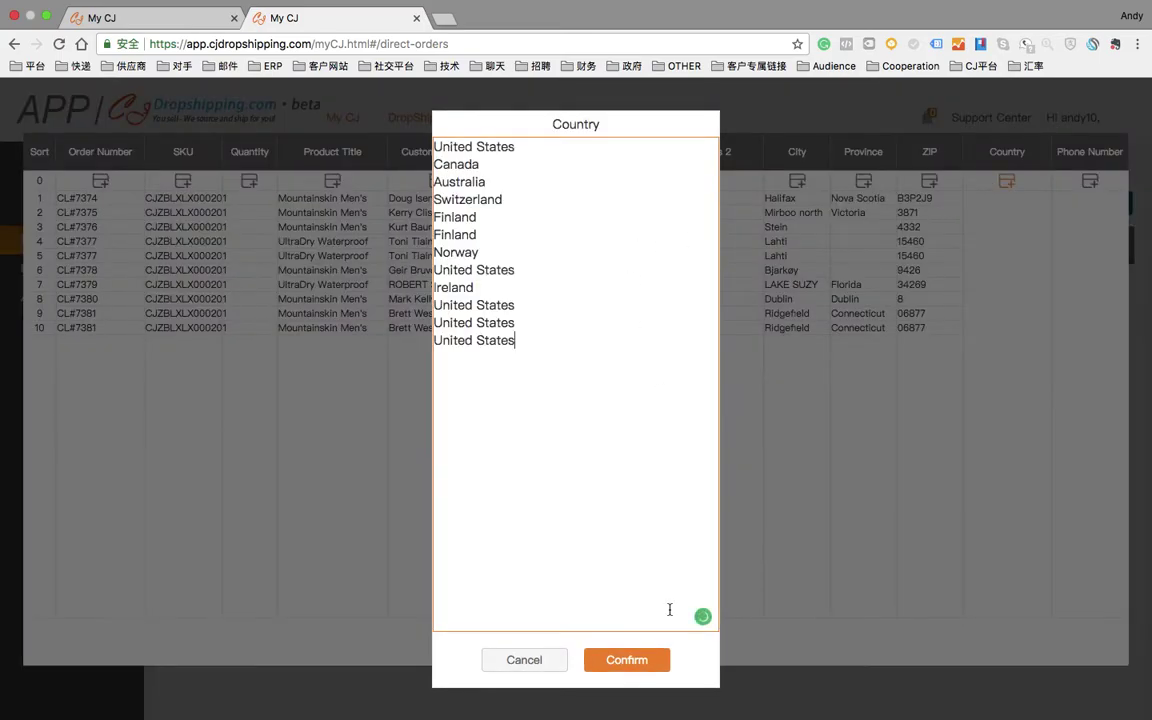
click(653, 661)
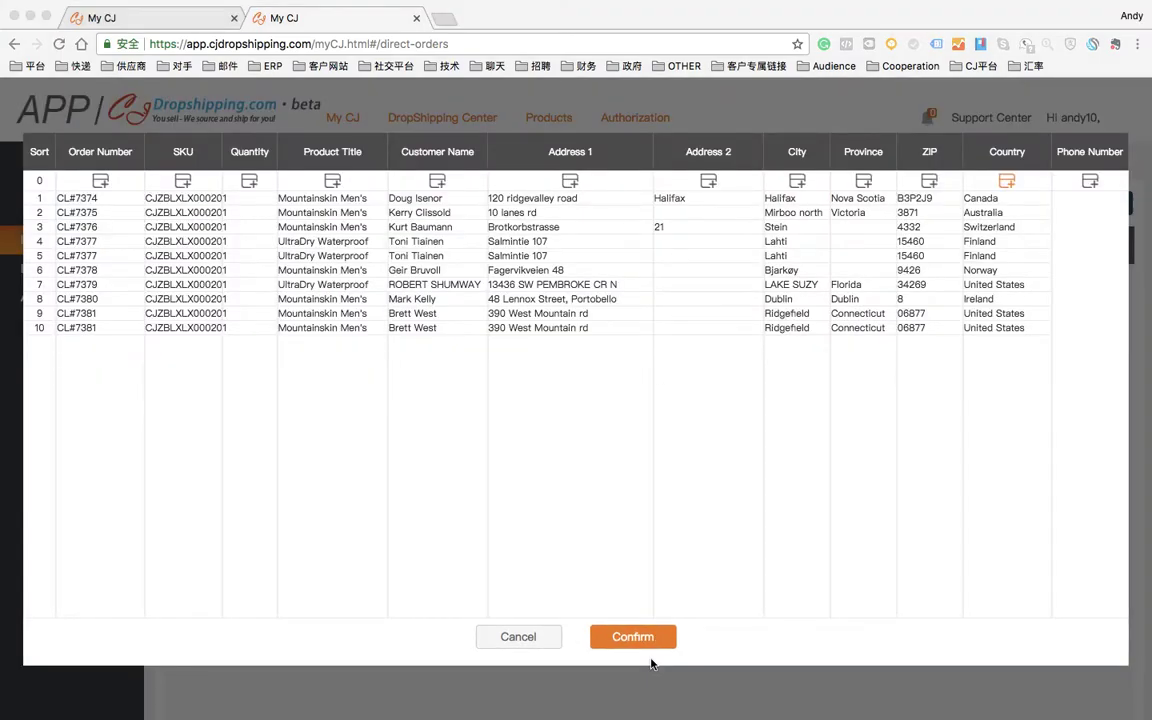
Step: Copy the shipping phone numbers from Excel into the Phone Number column
key(ctrl+Left)
scroll(783, 420, right, 3)
scroll(783, 420, right, 2)
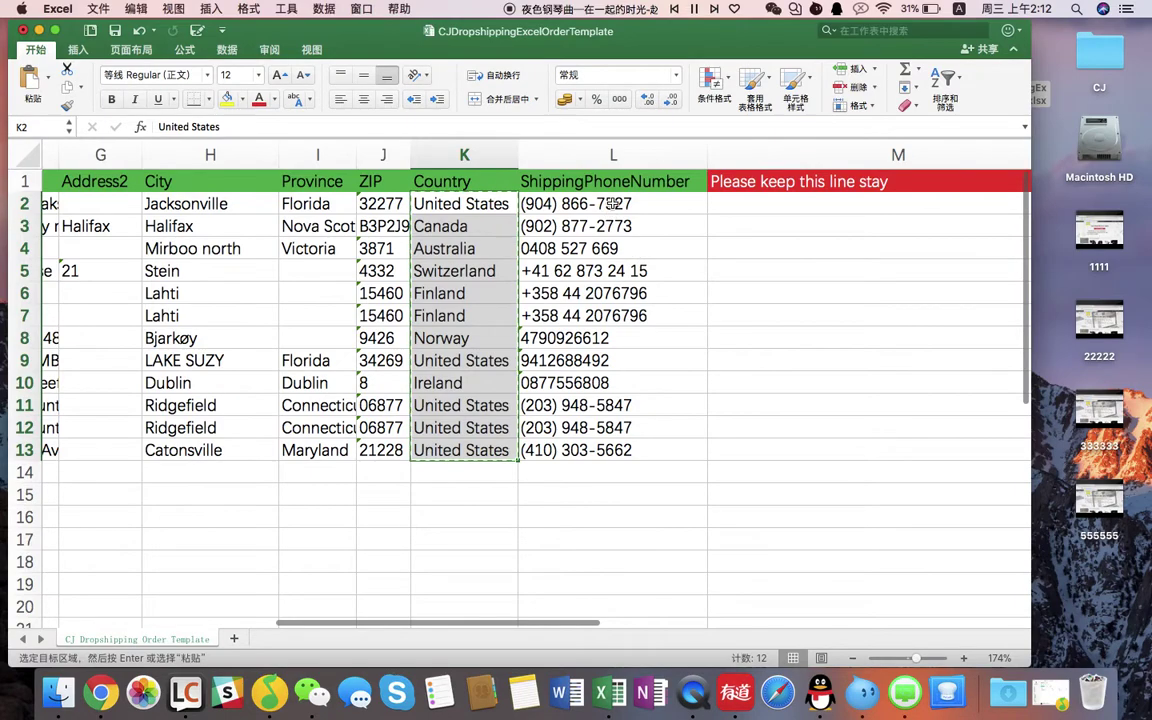
drag(613, 203, 570, 455)
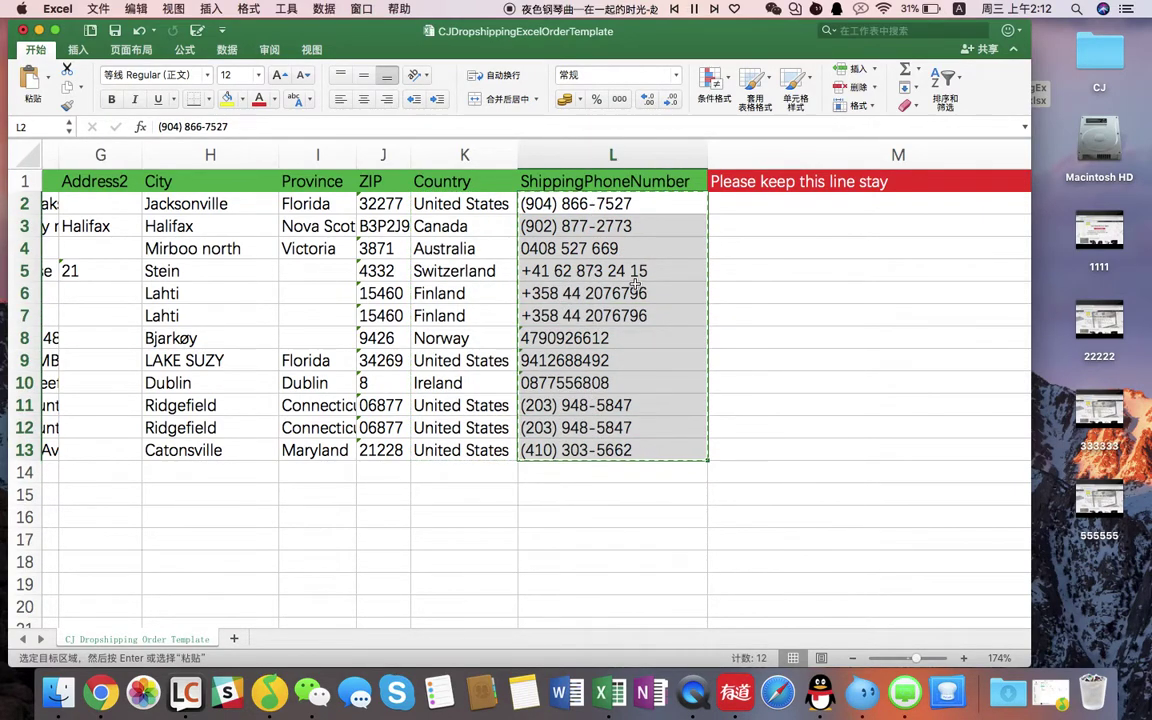
key(ctrl+Right)
click(1088, 182)
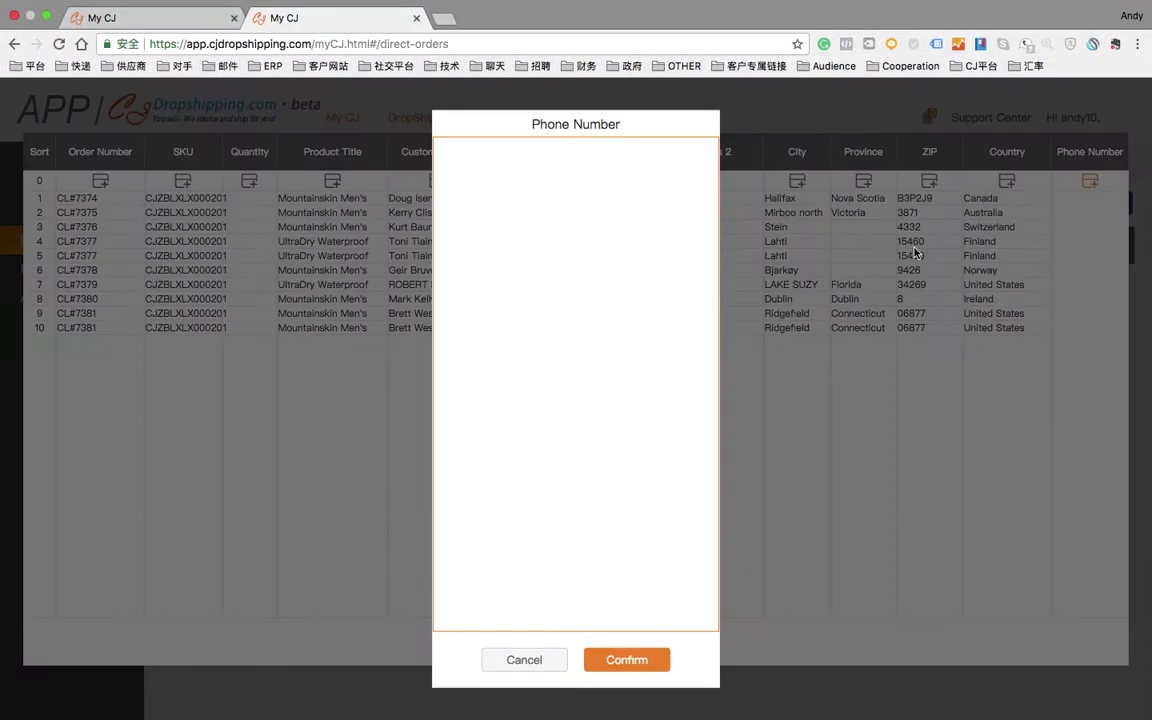
key(ctrl+v)
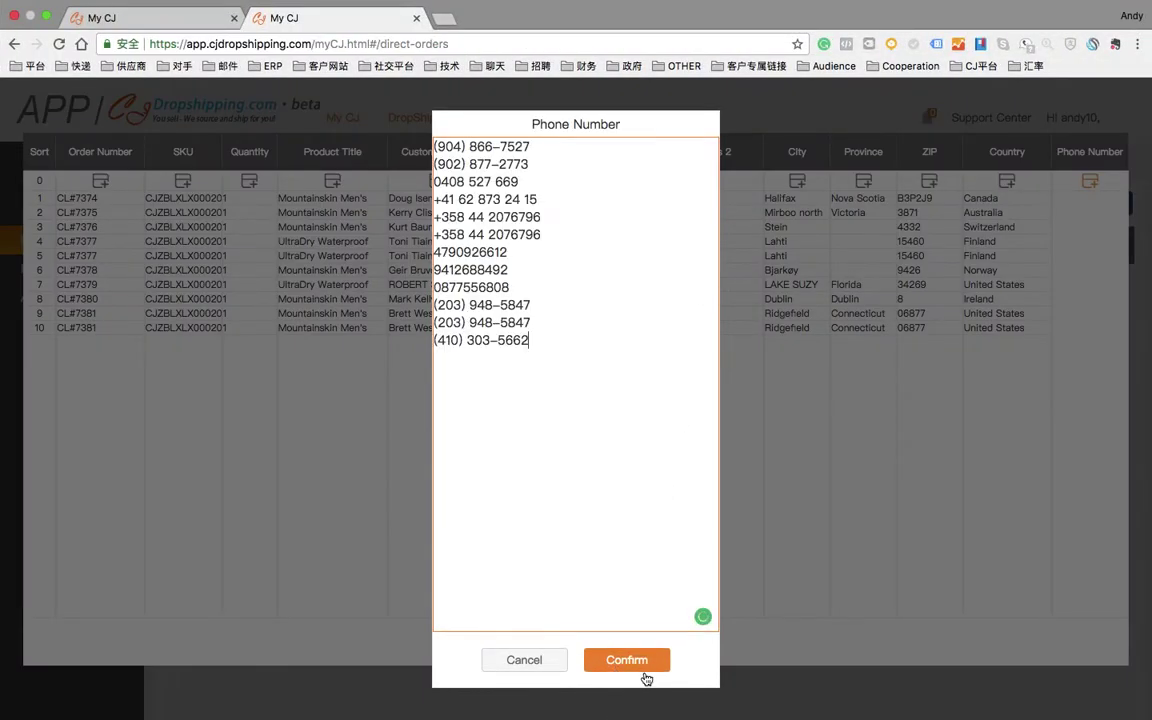
click(646, 668)
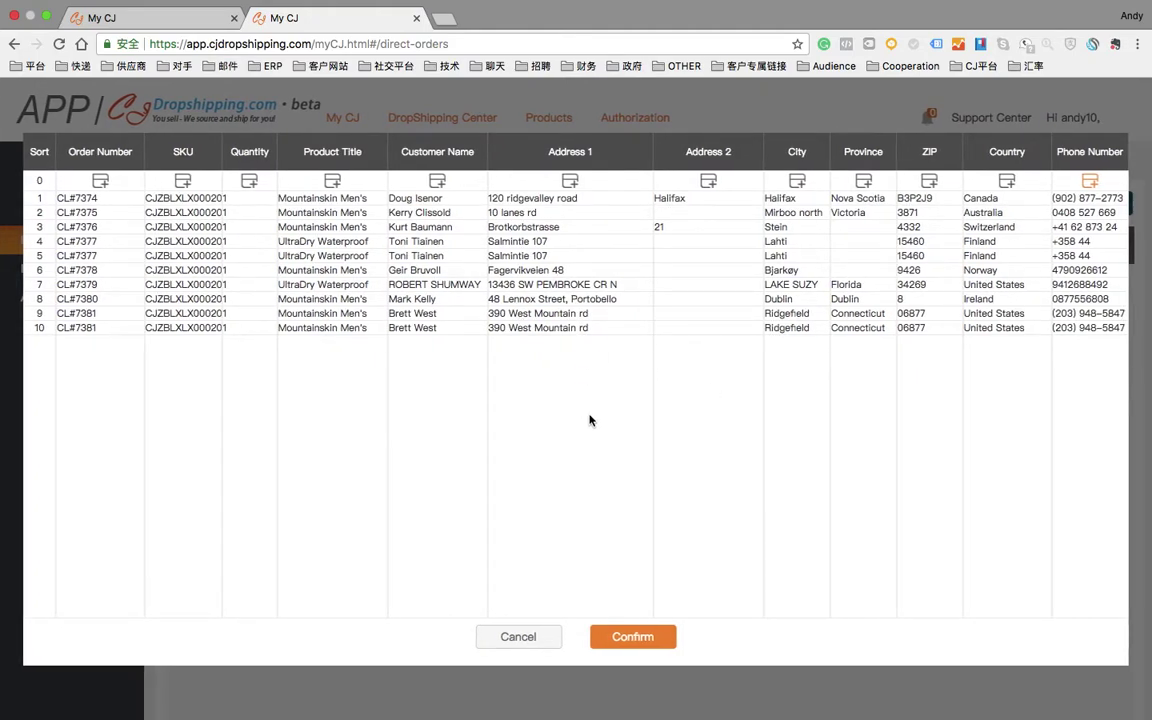
Step: Import the mapped orders and review them as Excel Imported with ePacket shipping costs
click(630, 640)
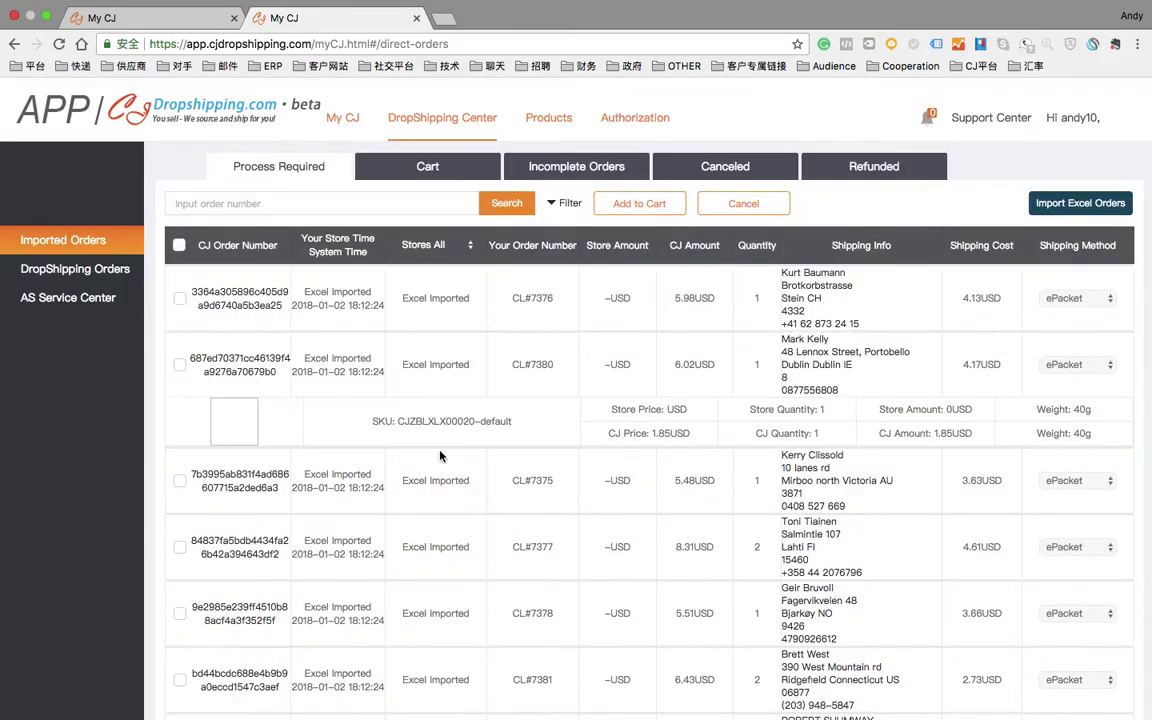
click(694, 457)
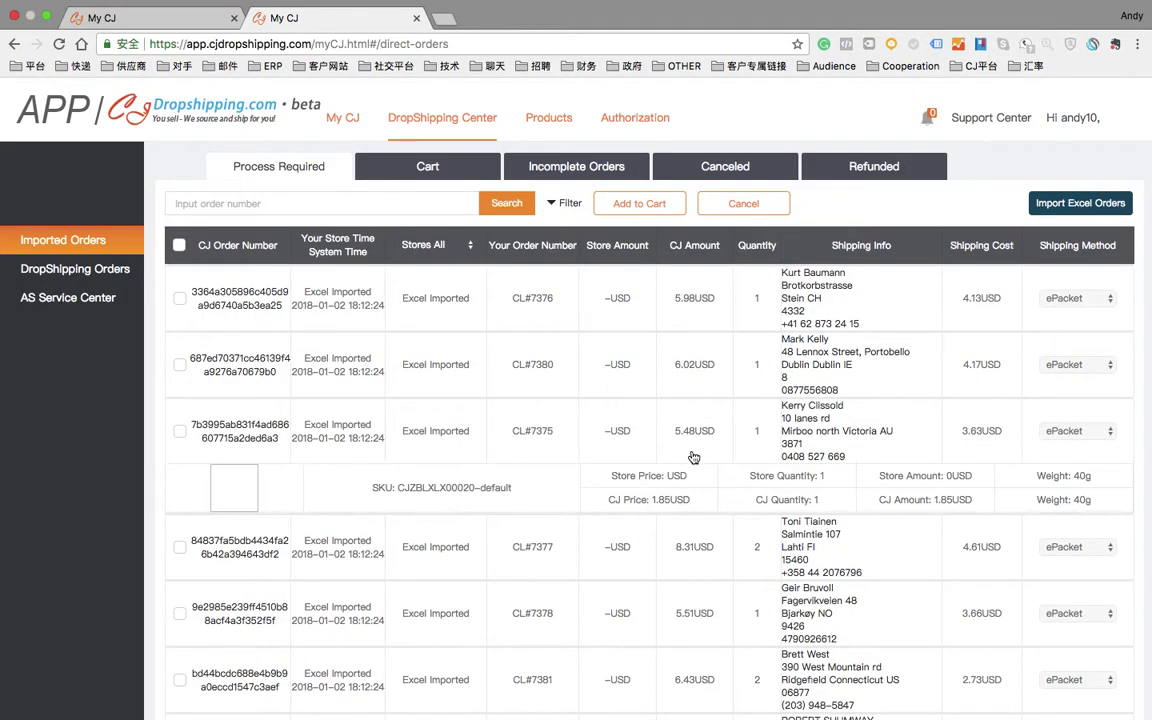
scroll(694, 457, down, 2)
scroll(694, 457, up, 2)
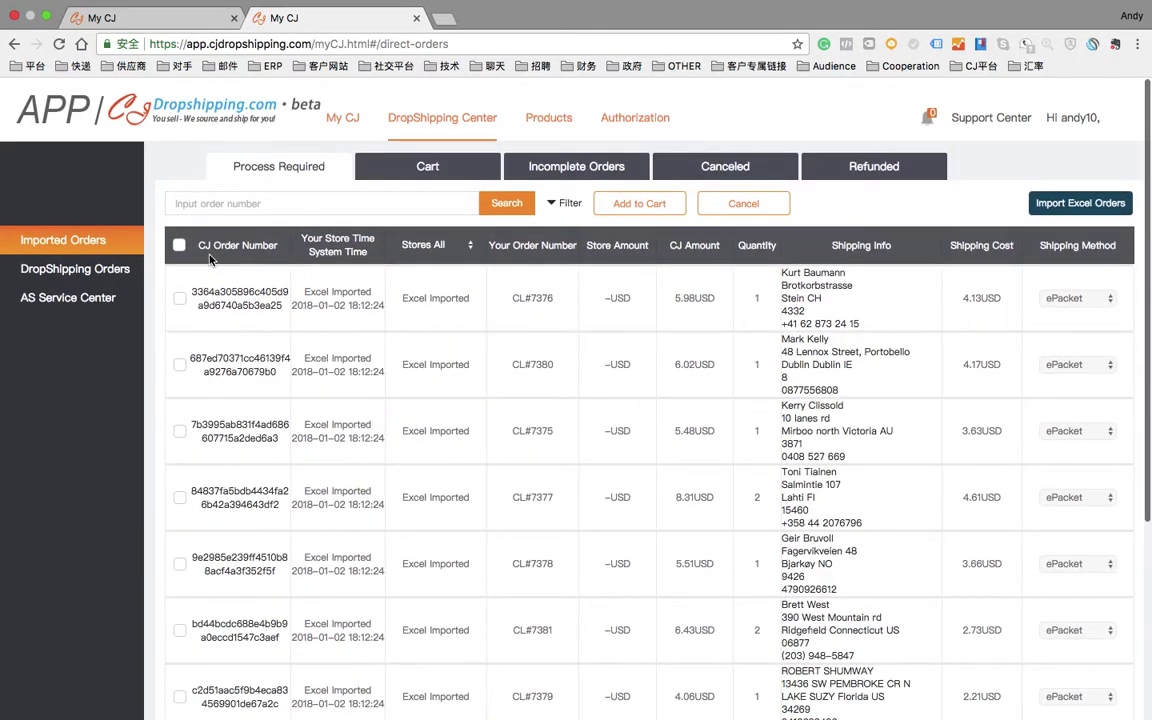
mouse_move(216, 330)
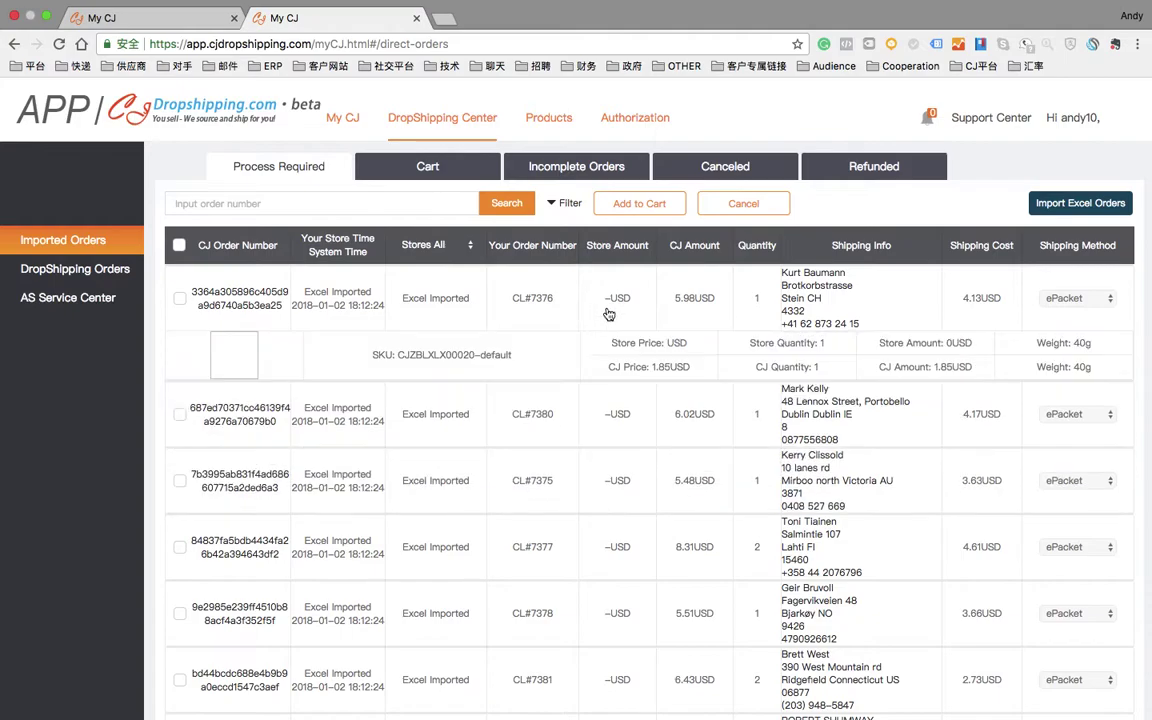
Step: Select all nine imported orders, add them to the cart, and review the 51.36 USD final amount
click(179, 245)
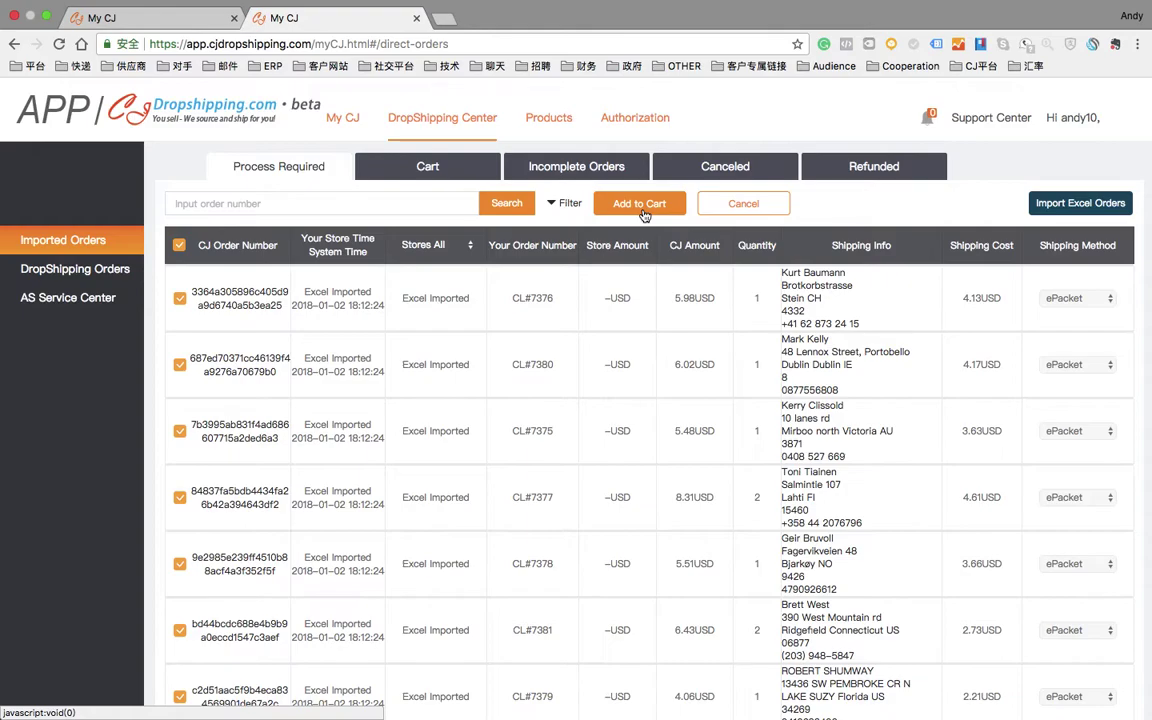
mouse_move(1052, 210)
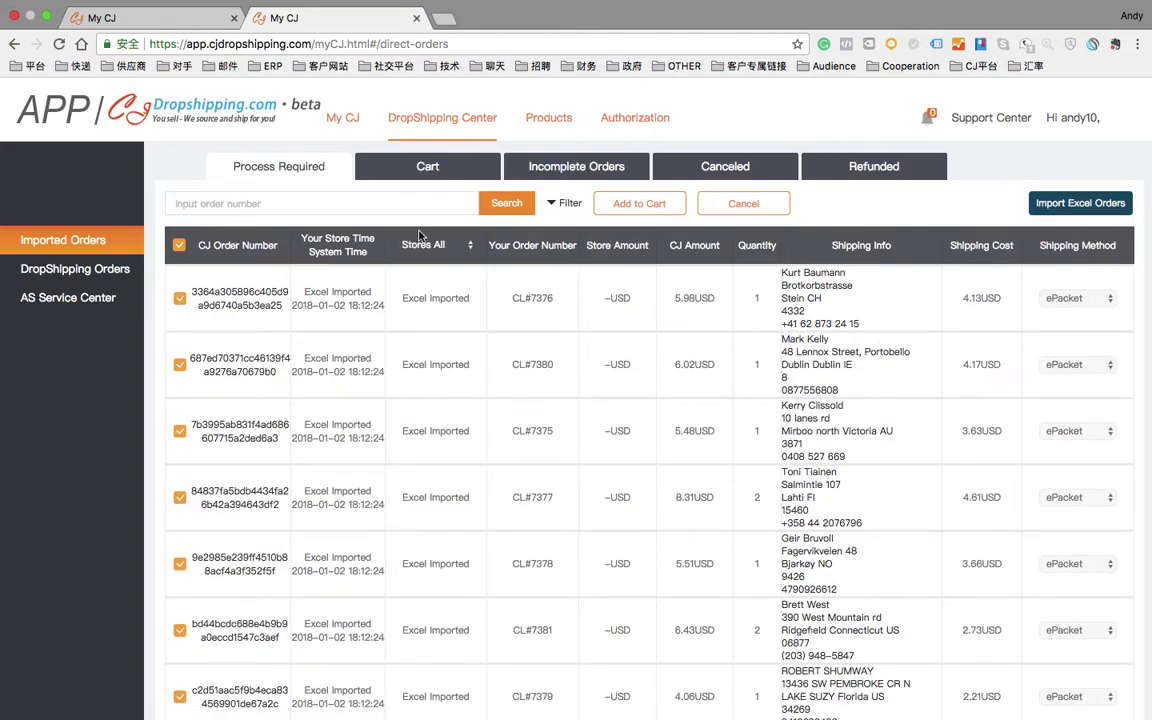
click(639, 203)
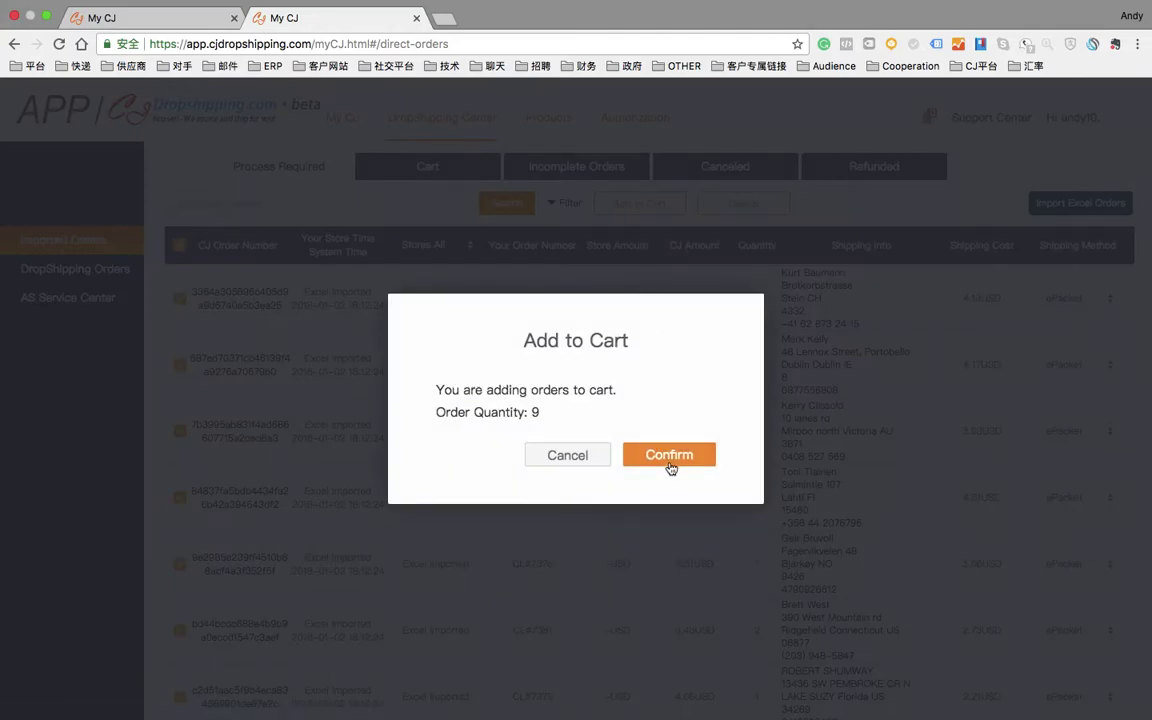
click(667, 462)
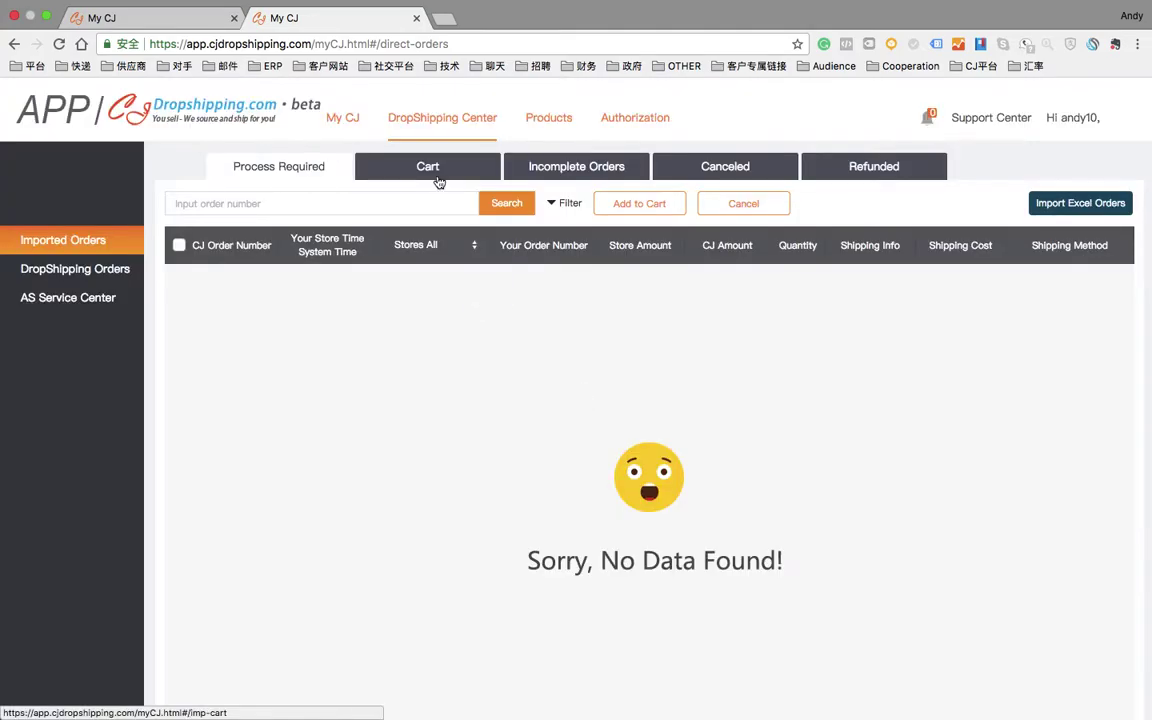
click(438, 182)
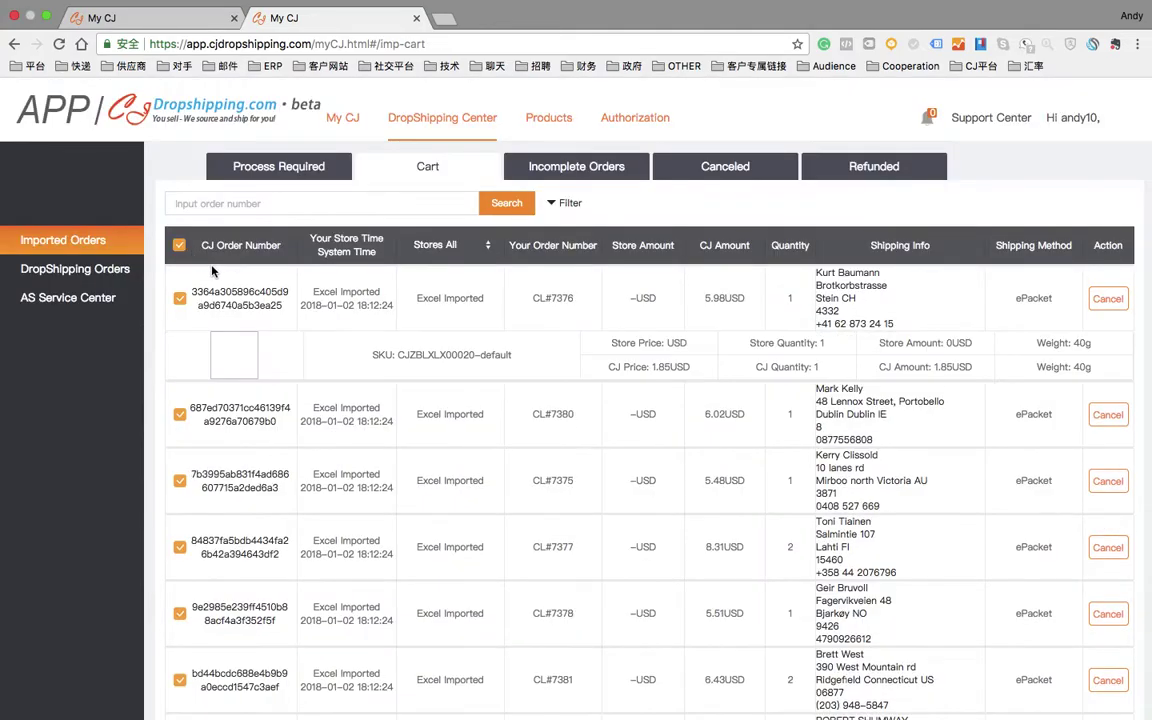
scroll(700, 400, down, 5)
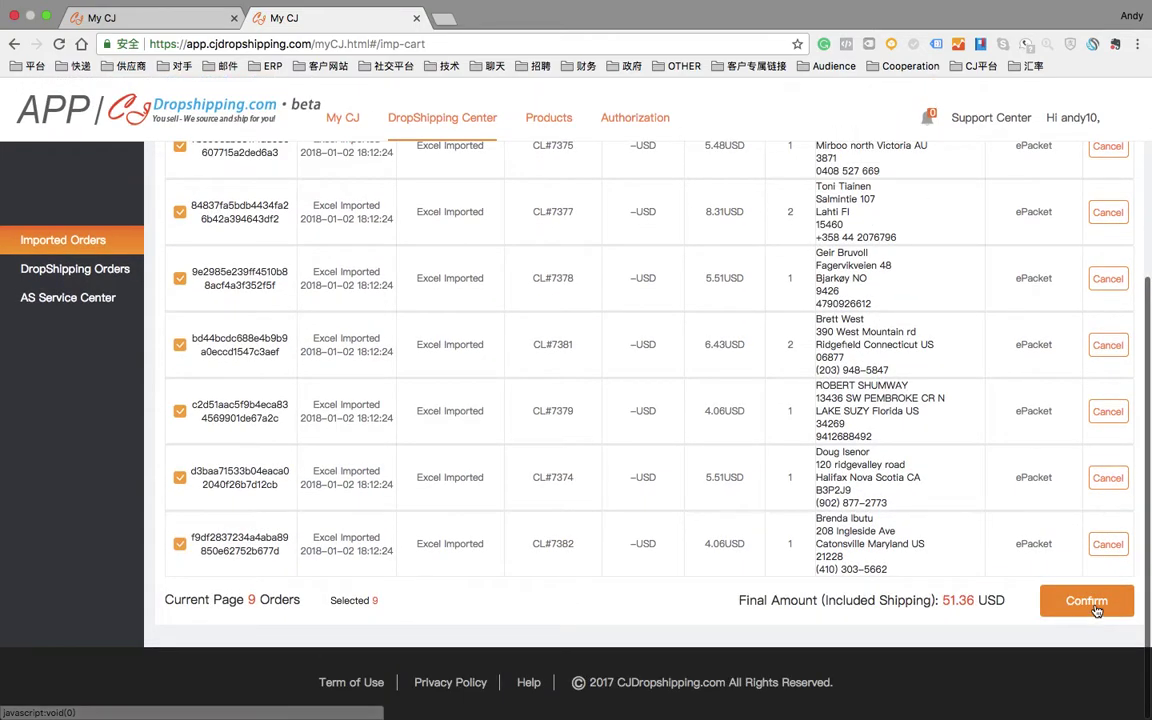
Step: Confirm the cart as a 51.36 USD order awaiting payment, then go to the Products page
click(1090, 619)
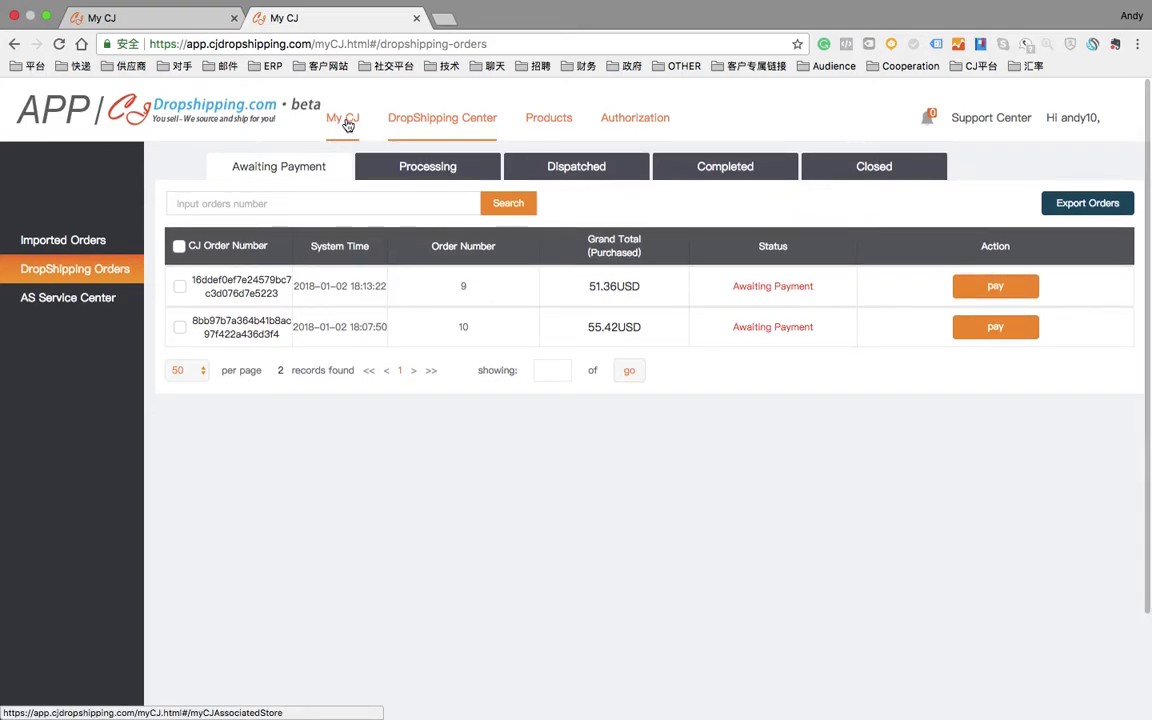
click(547, 128)
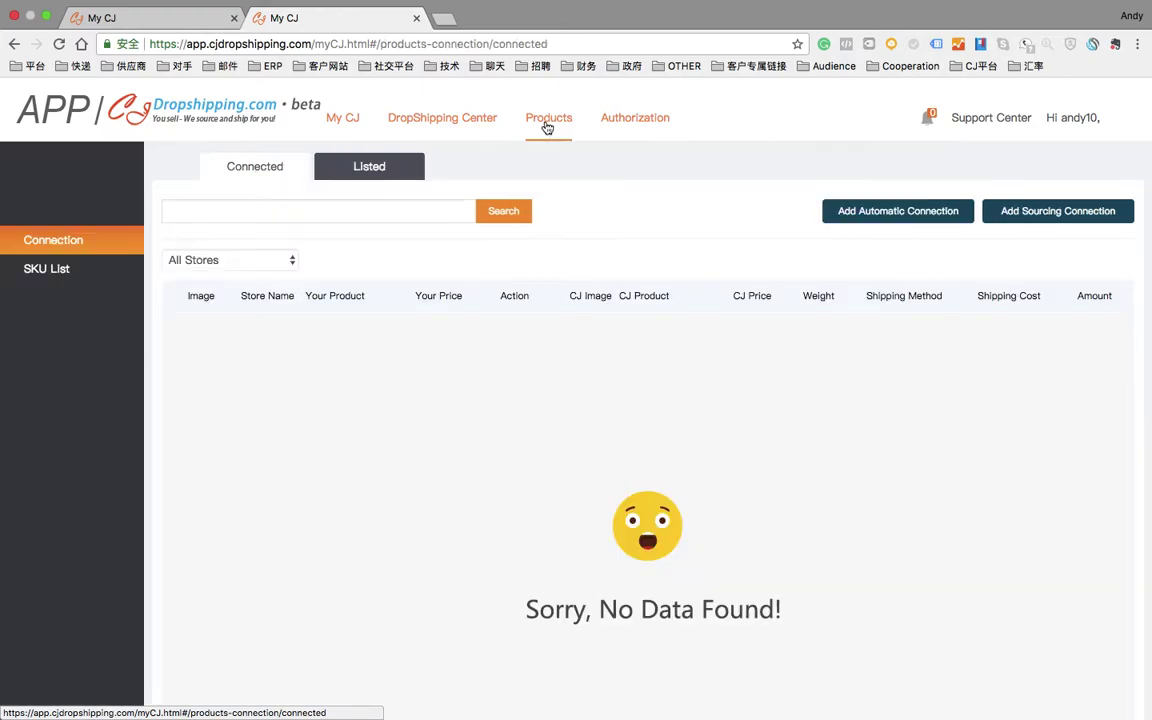
Step: In the SKU List, apply United States shipping to the Cross Necklace: $2.21 shipping, $4.06 amount
click(60, 269)
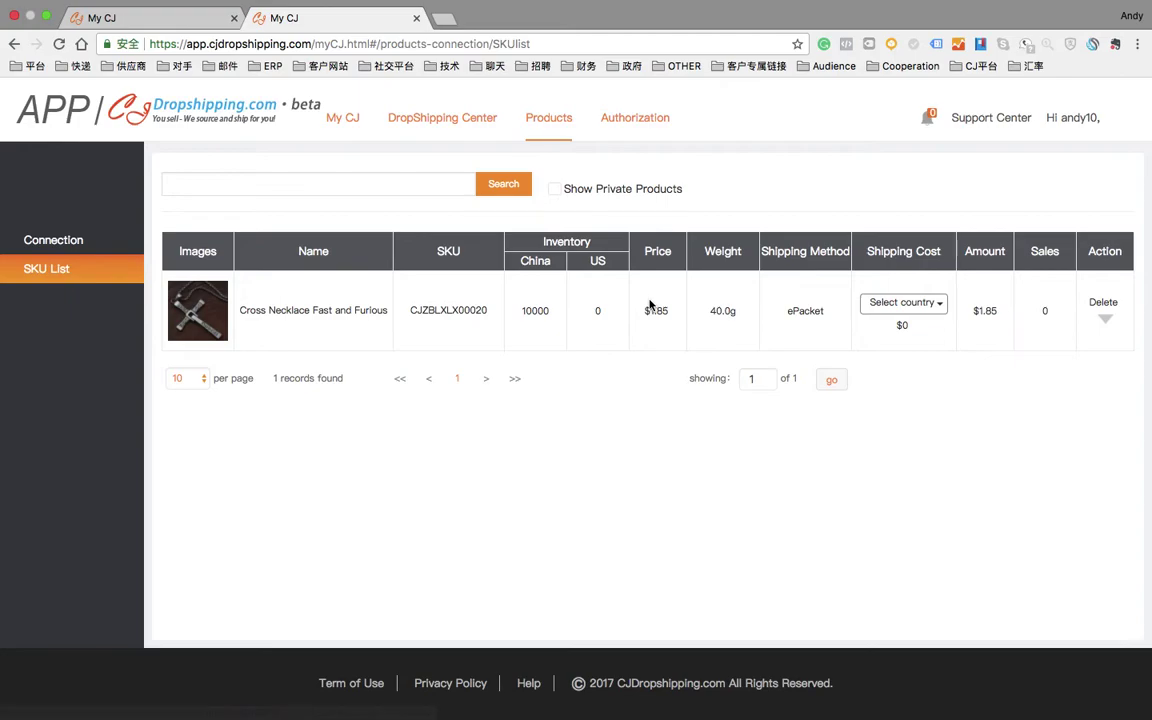
click(934, 311)
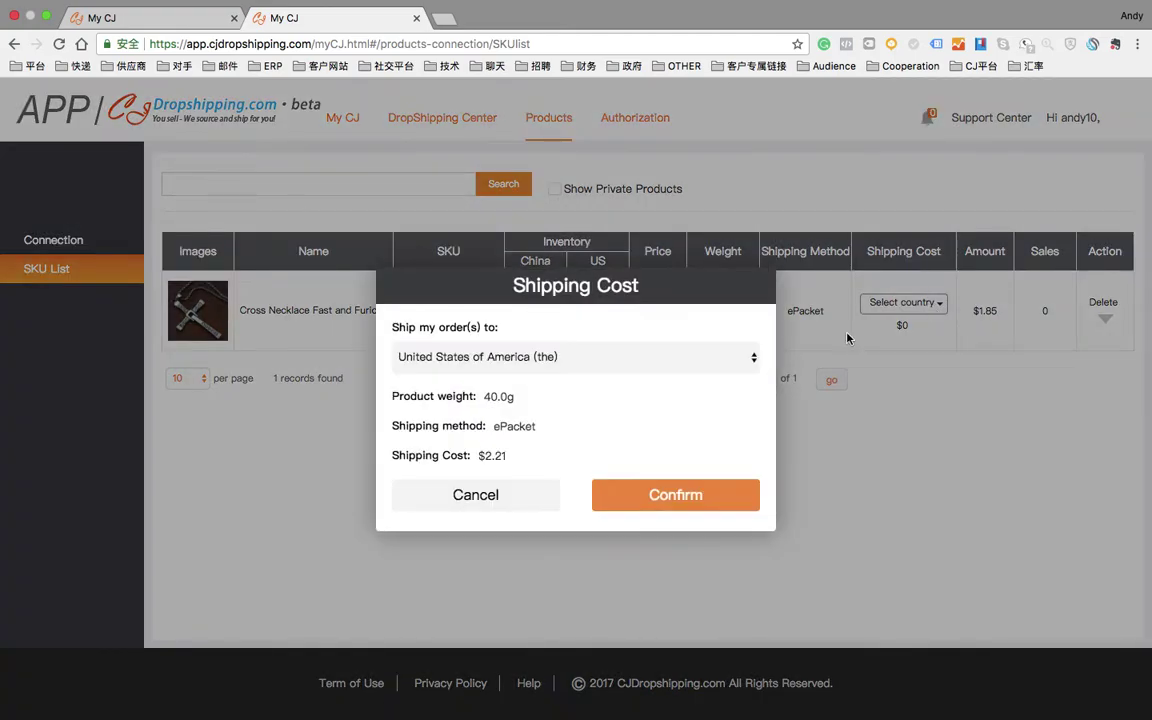
click(497, 492)
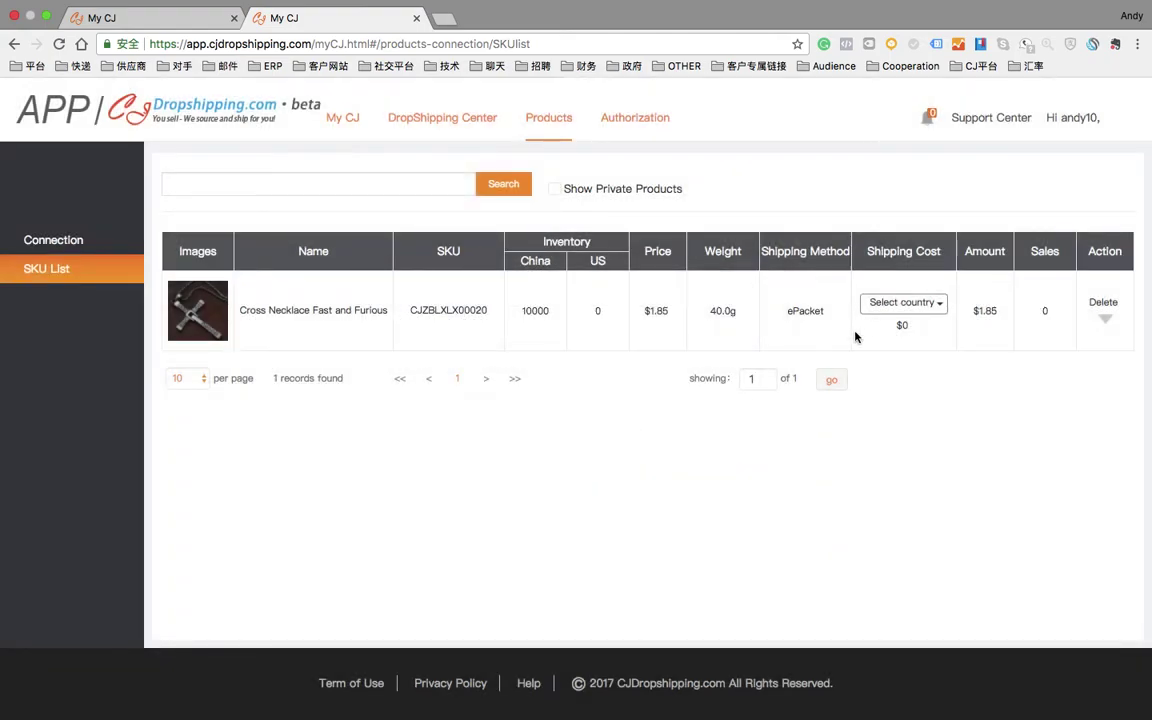
click(890, 305)
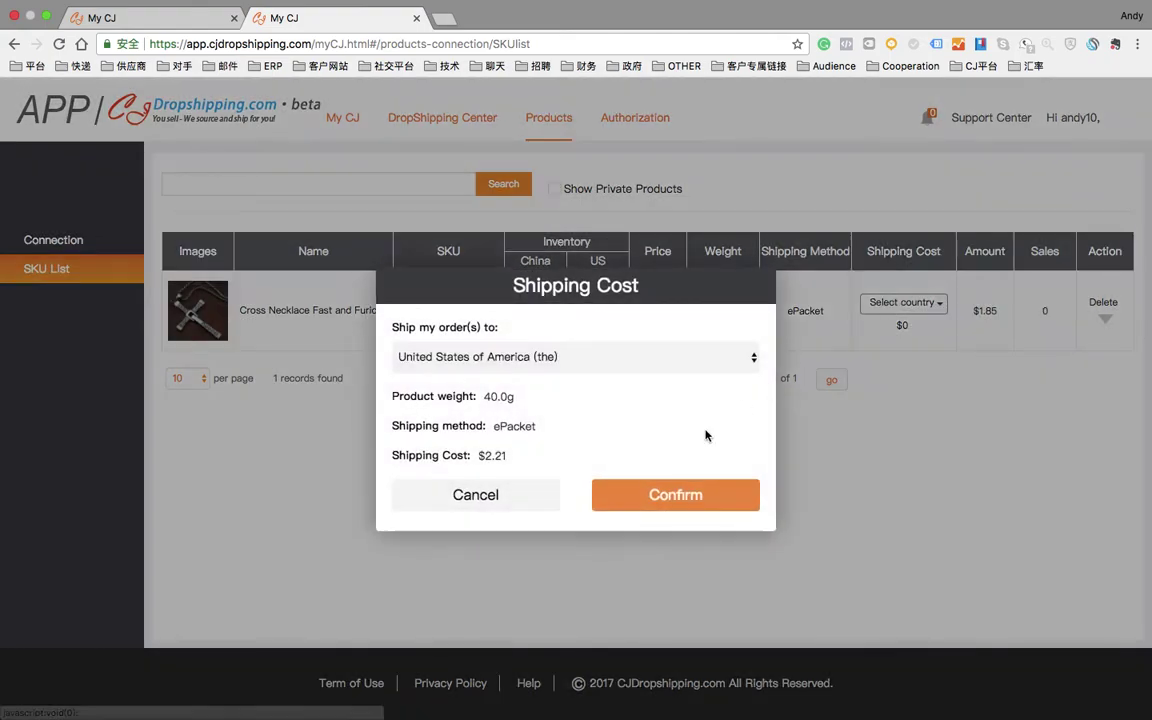
click(678, 512)
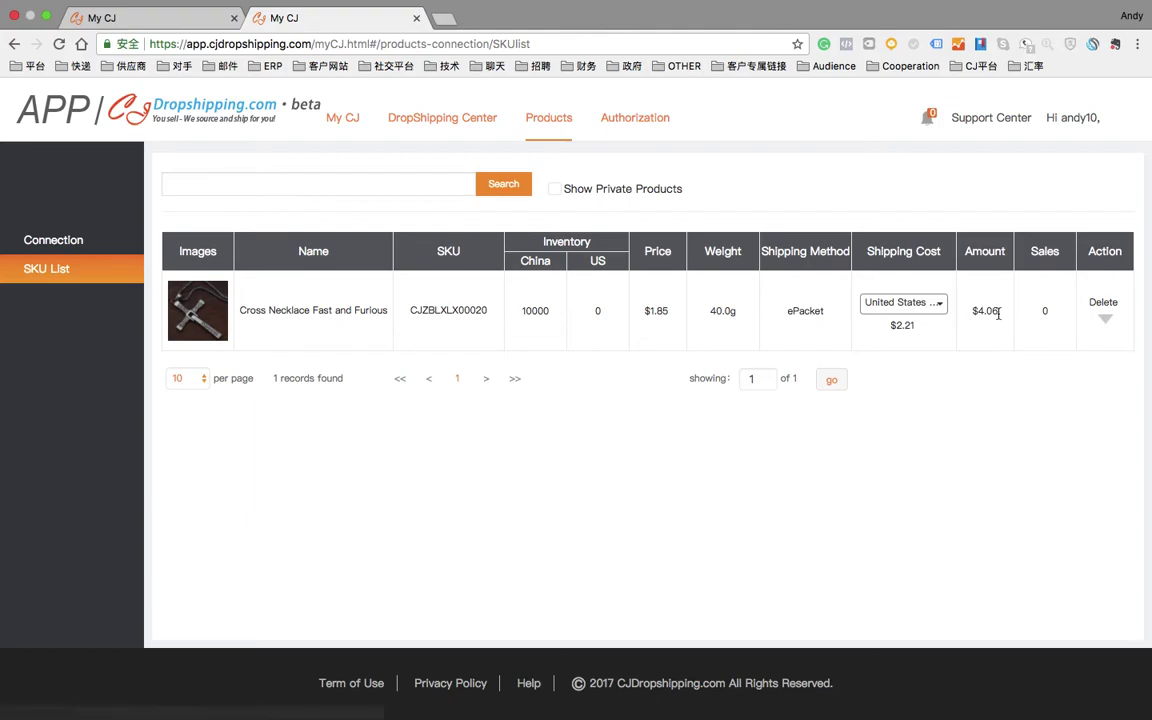